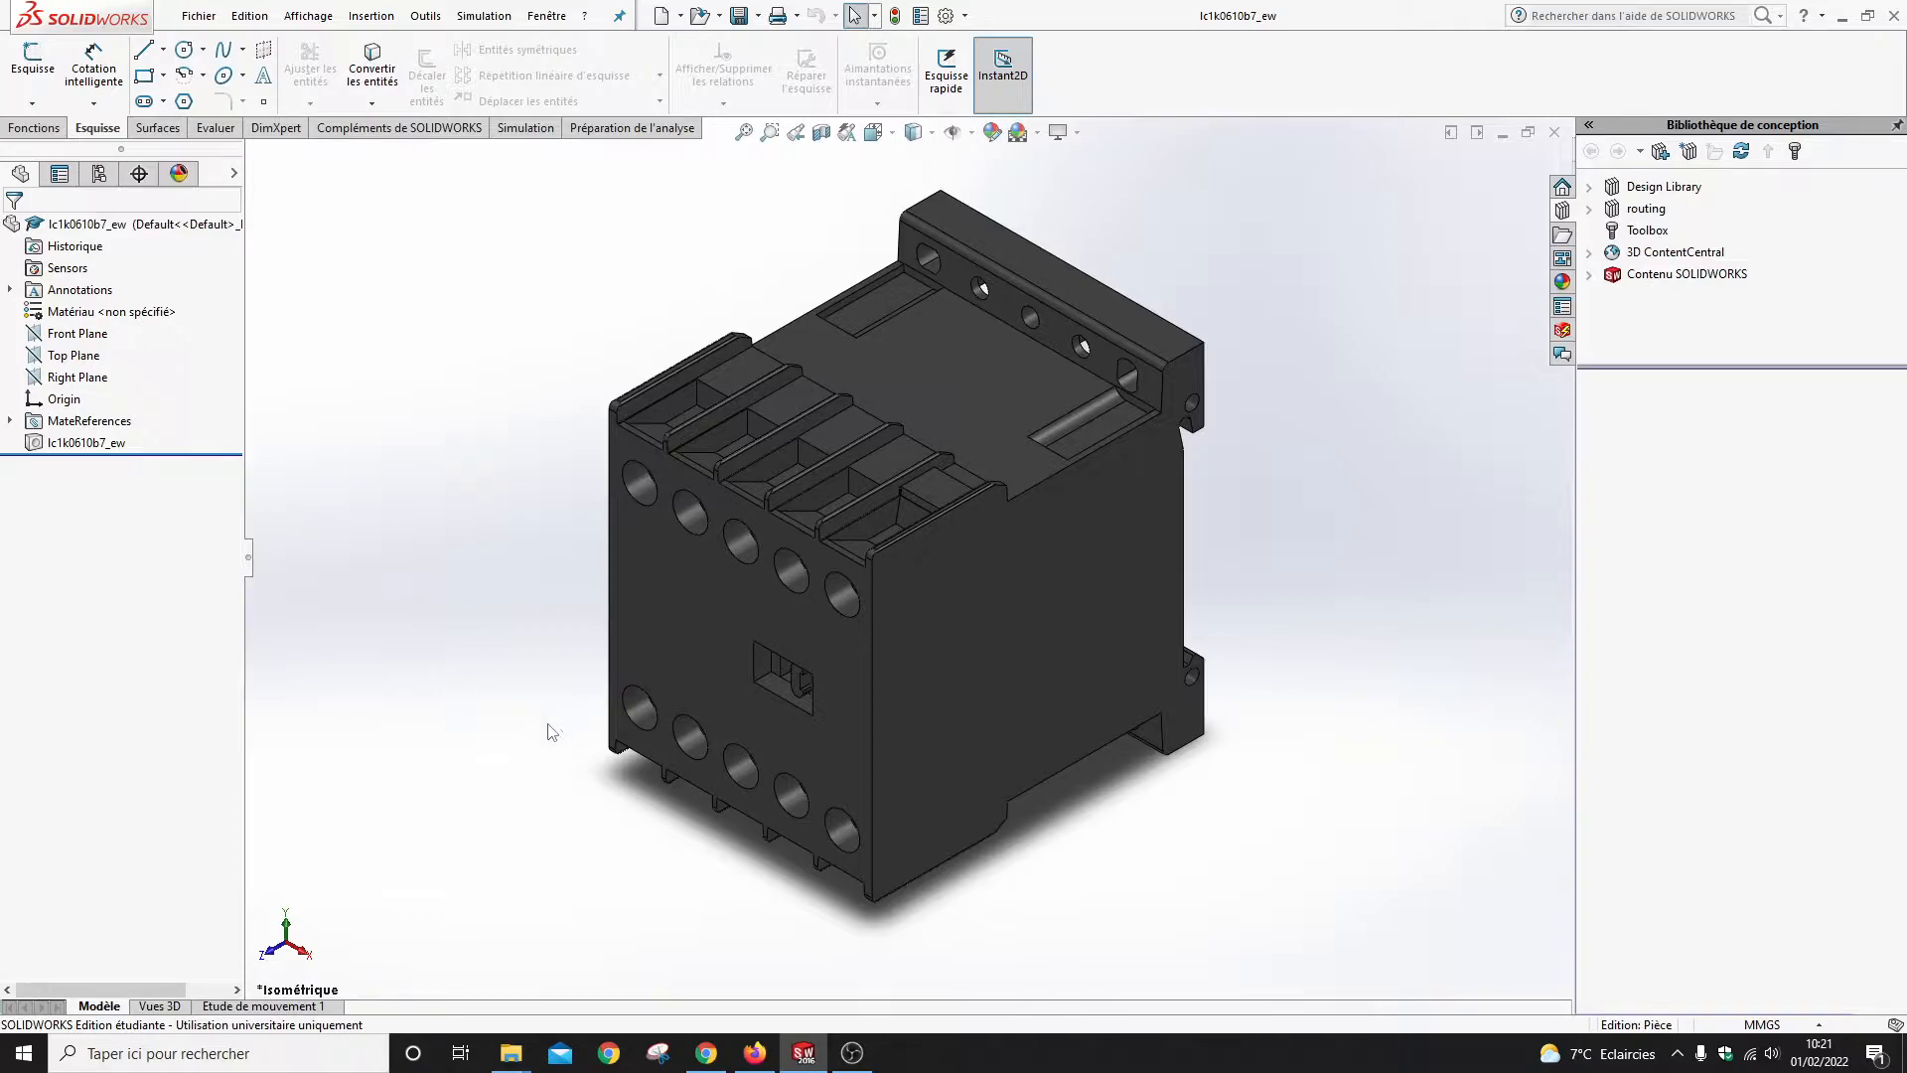
key(z)
key(z)
middle_drag(552, 734, 571, 754)
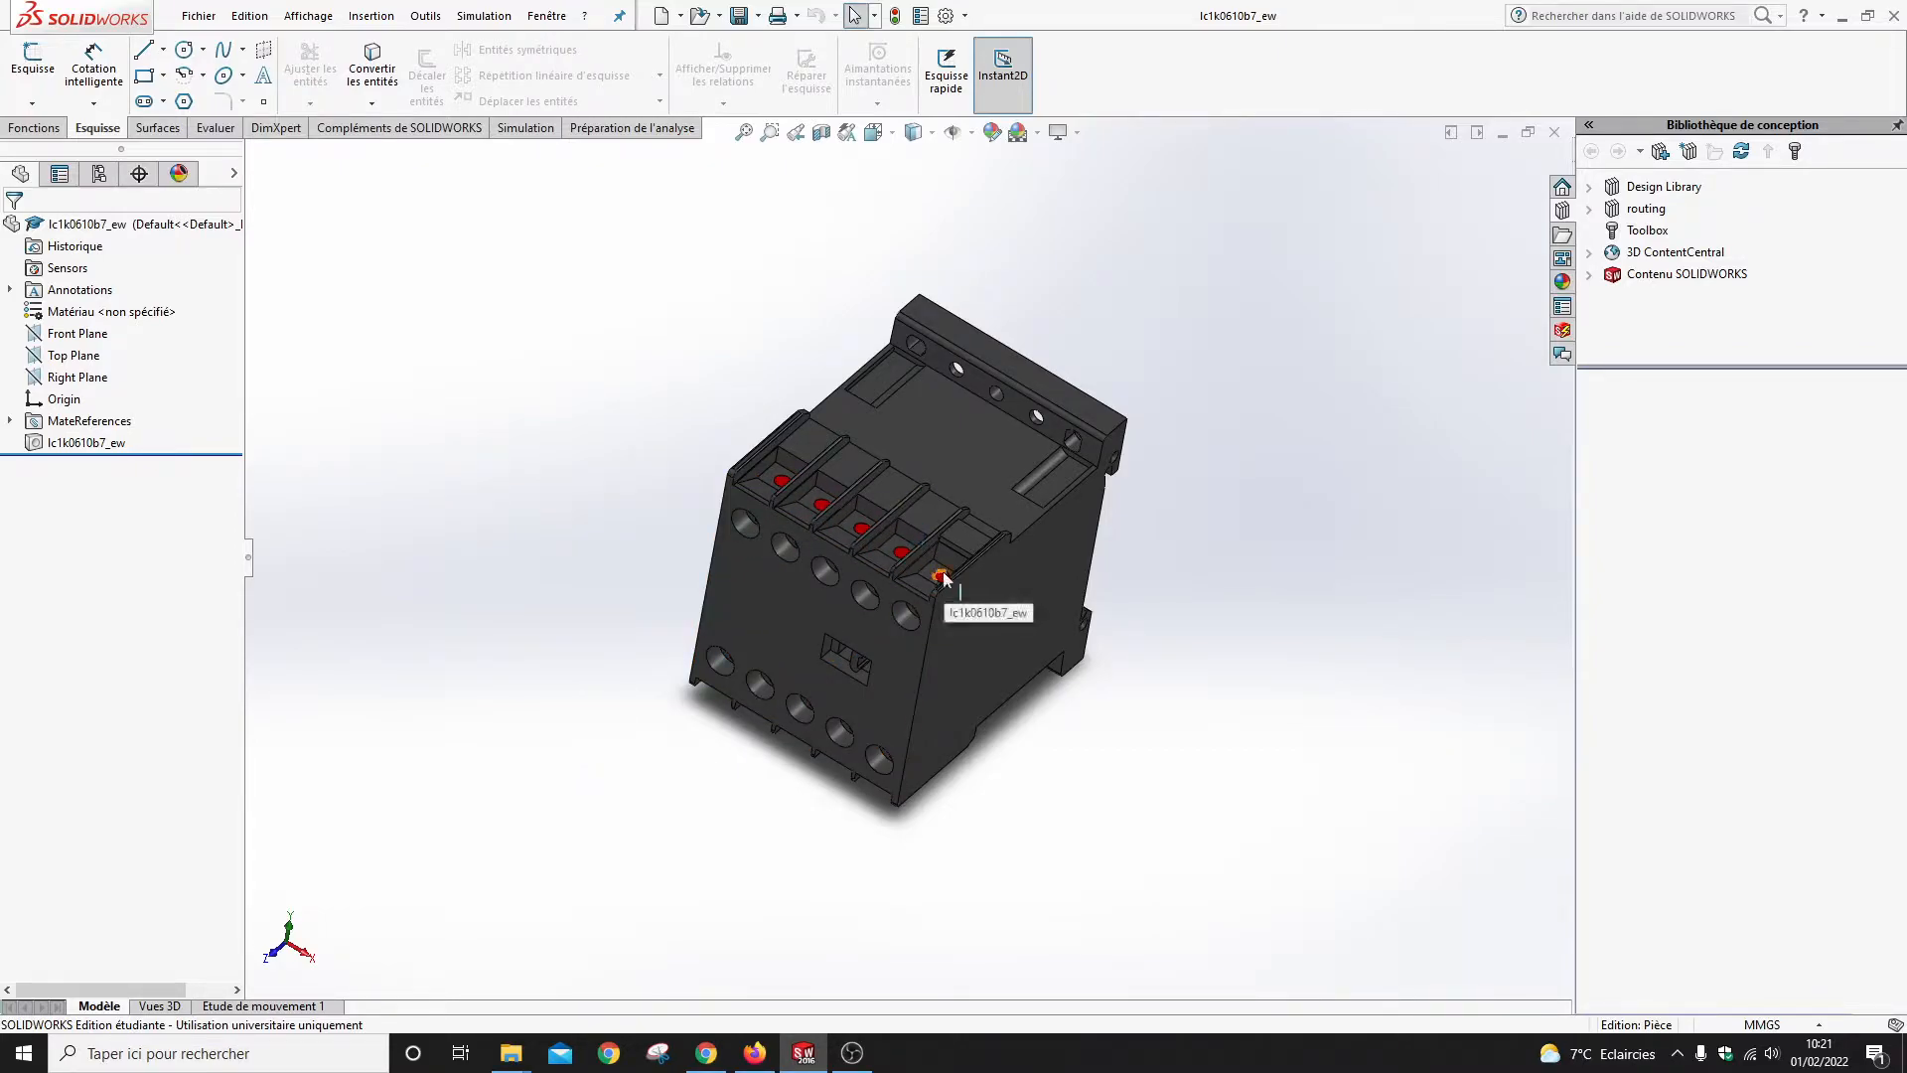
middle_drag(799, 819, 735, 566)
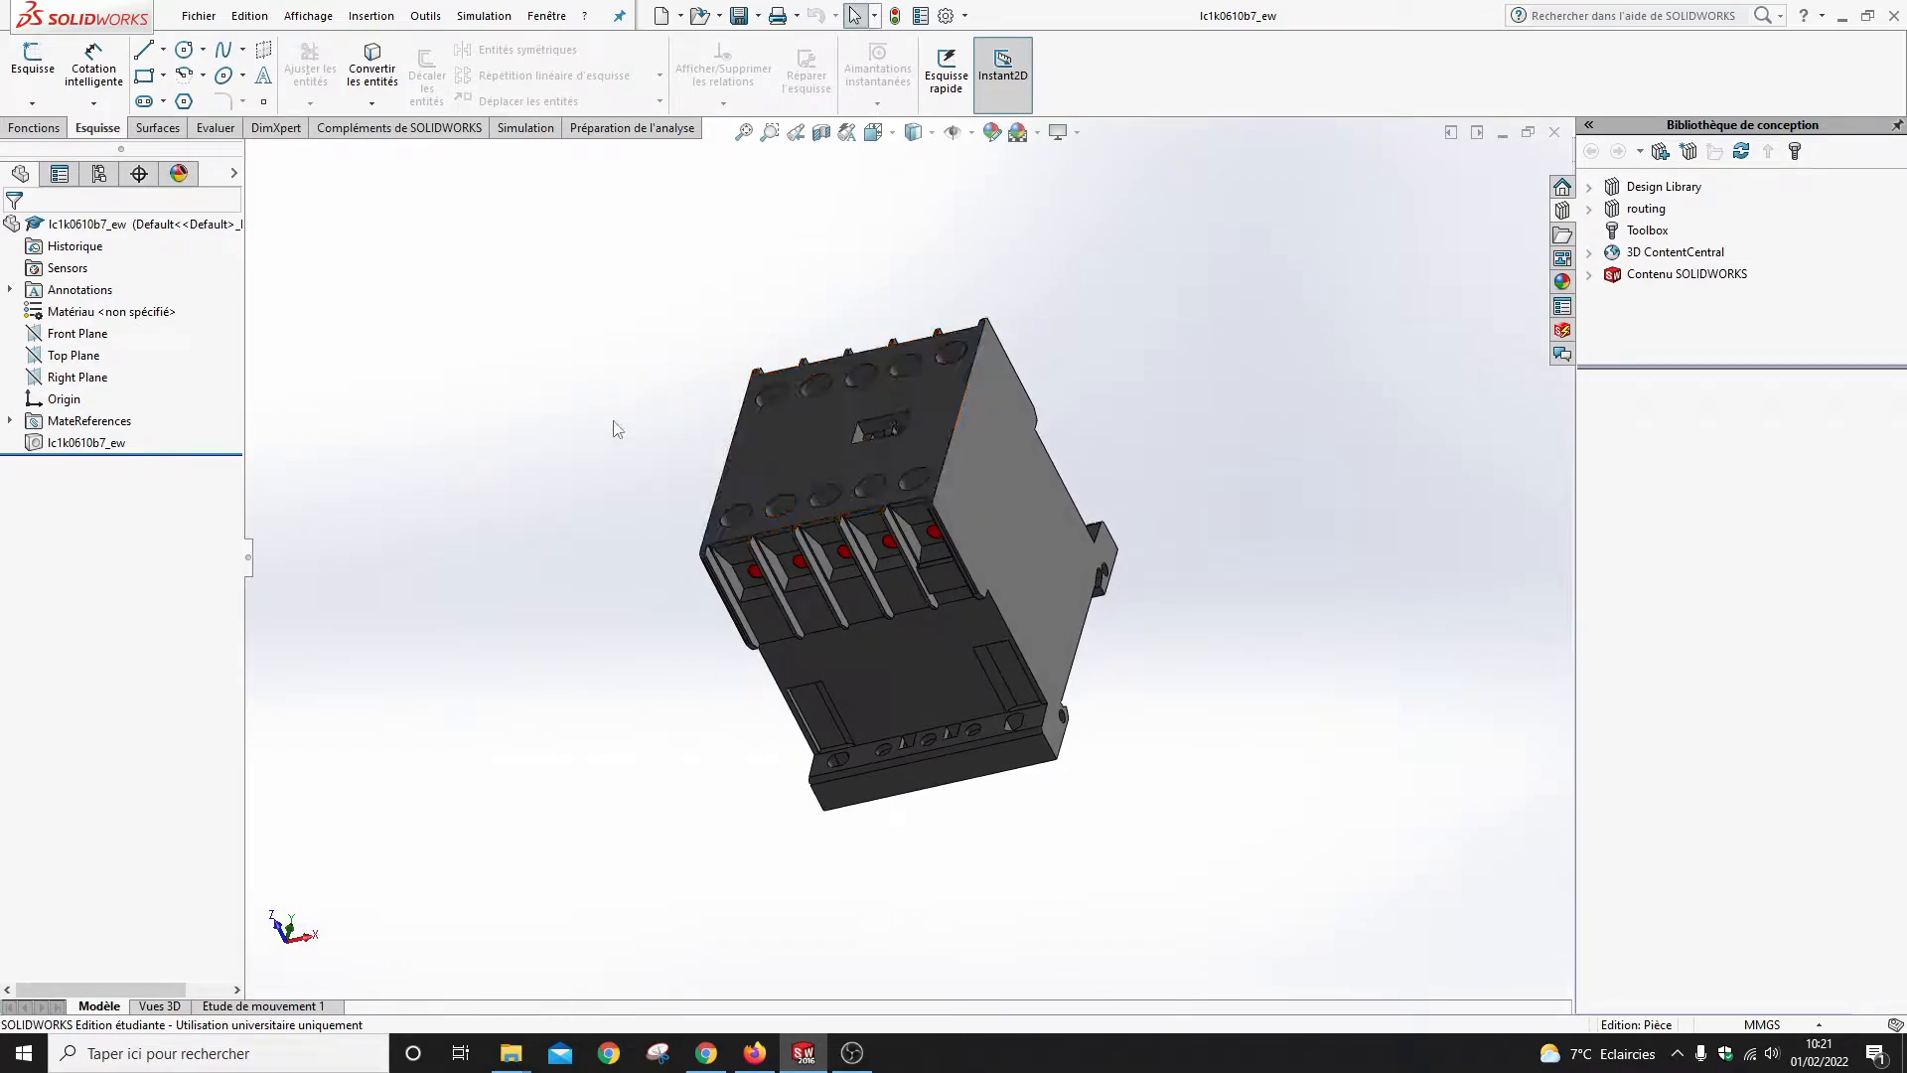
middle_drag(610, 428, 555, 803)
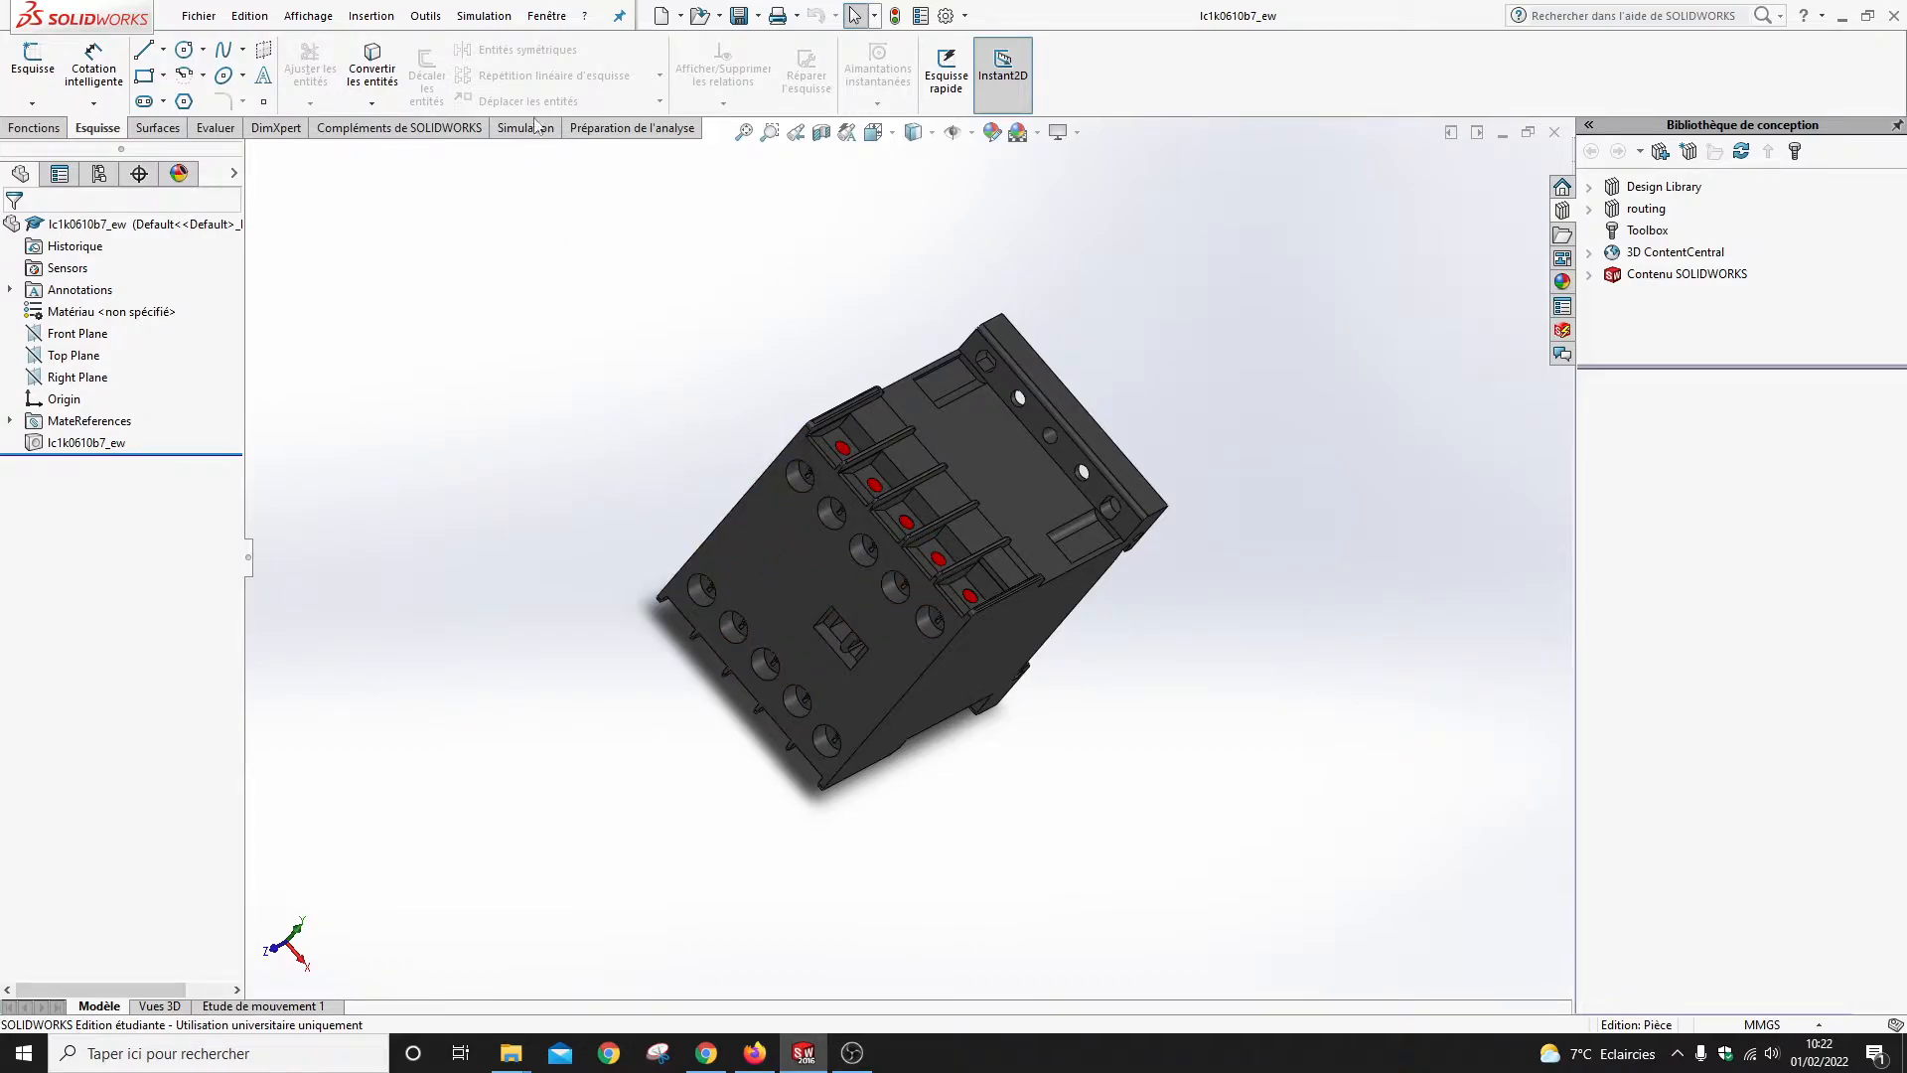
- Open the electrical component creation wizard and start creating connection points from a manufacturer reference
click(425, 15)
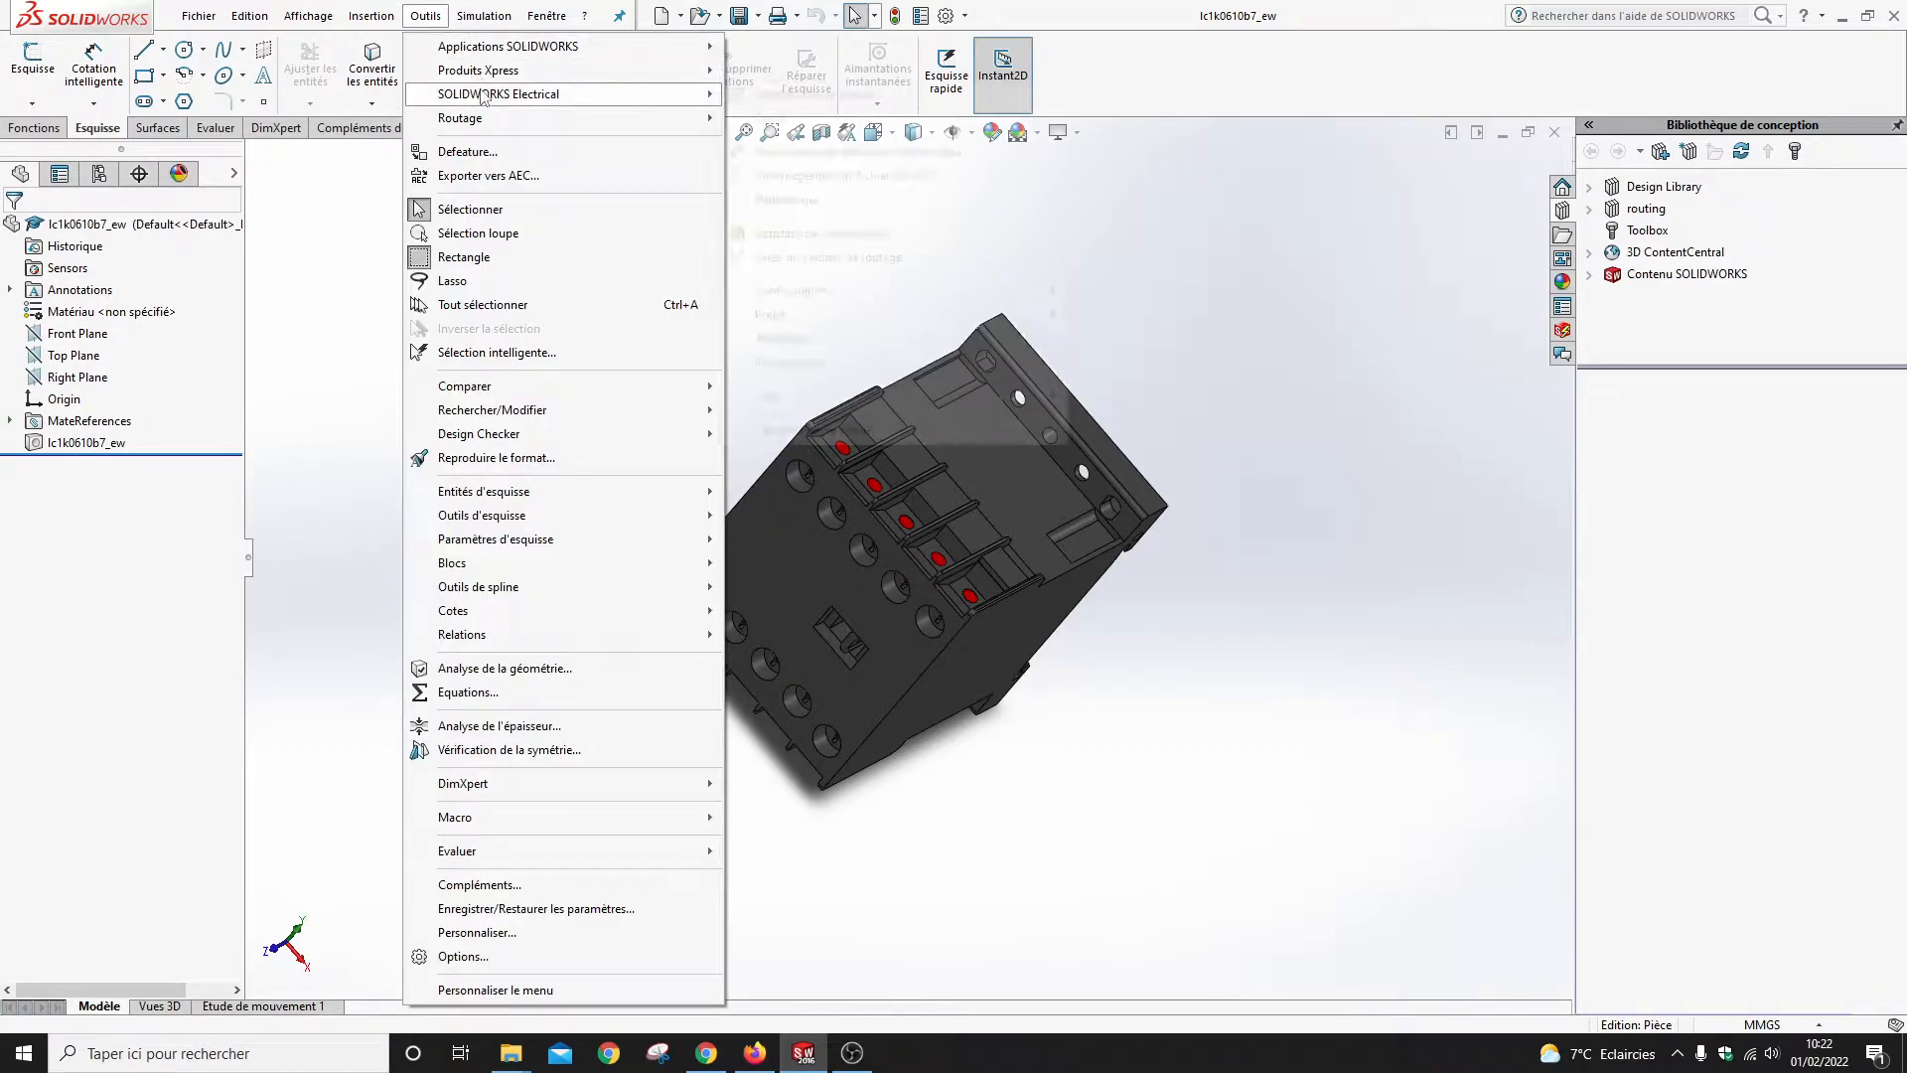
click(889, 234)
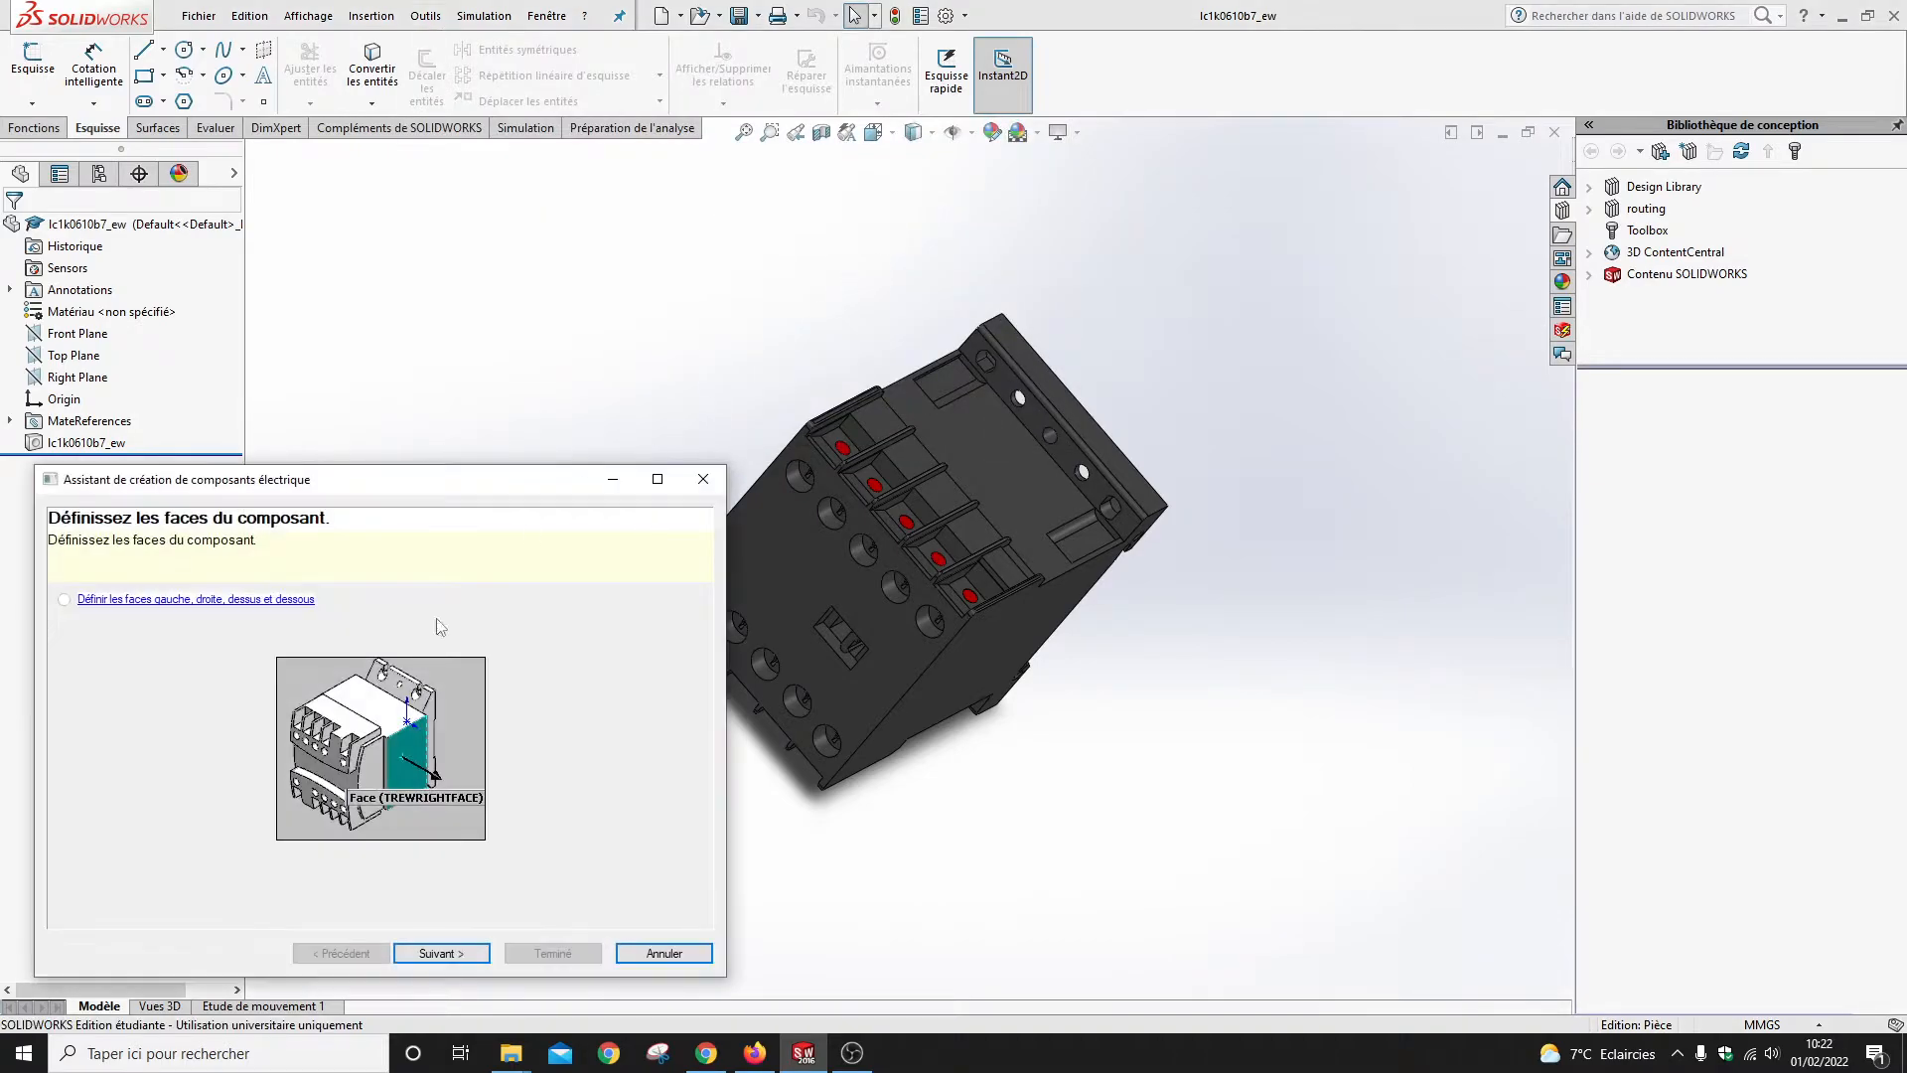
click(437, 956)
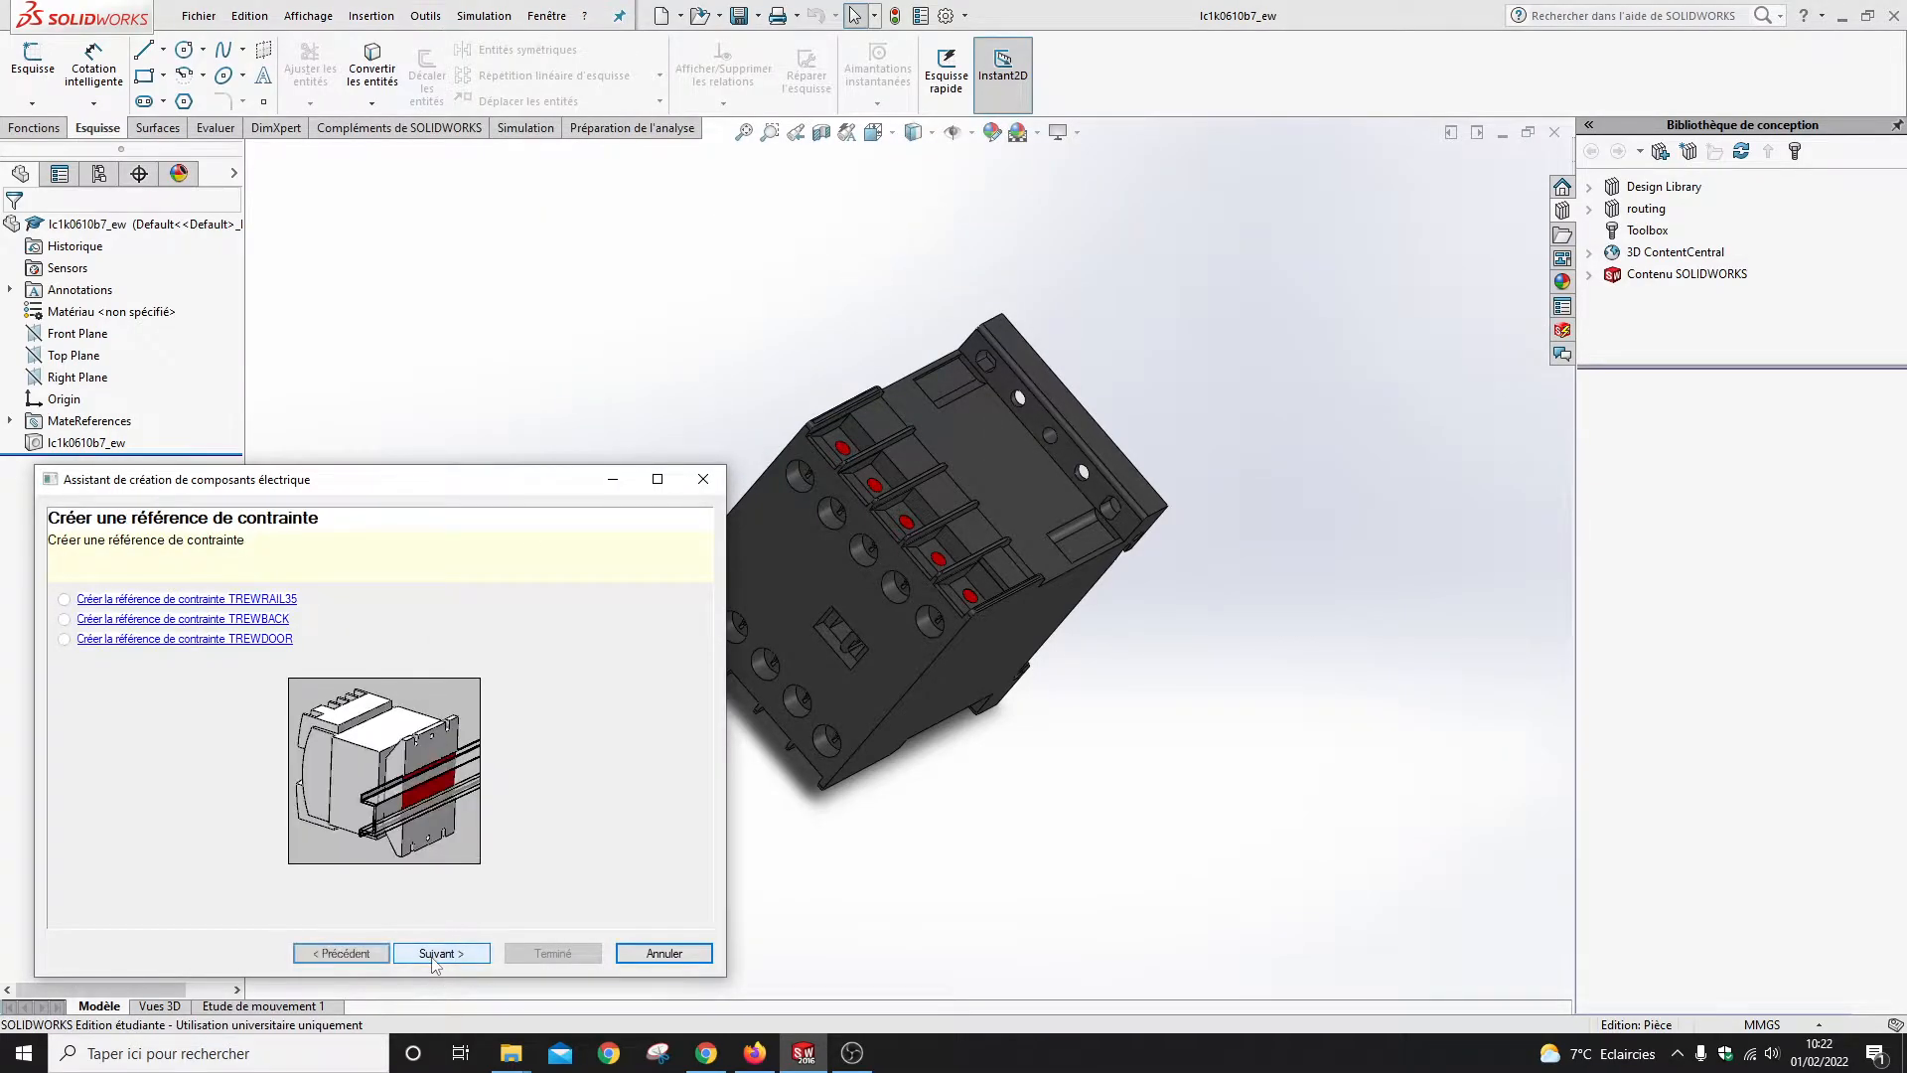
click(437, 955)
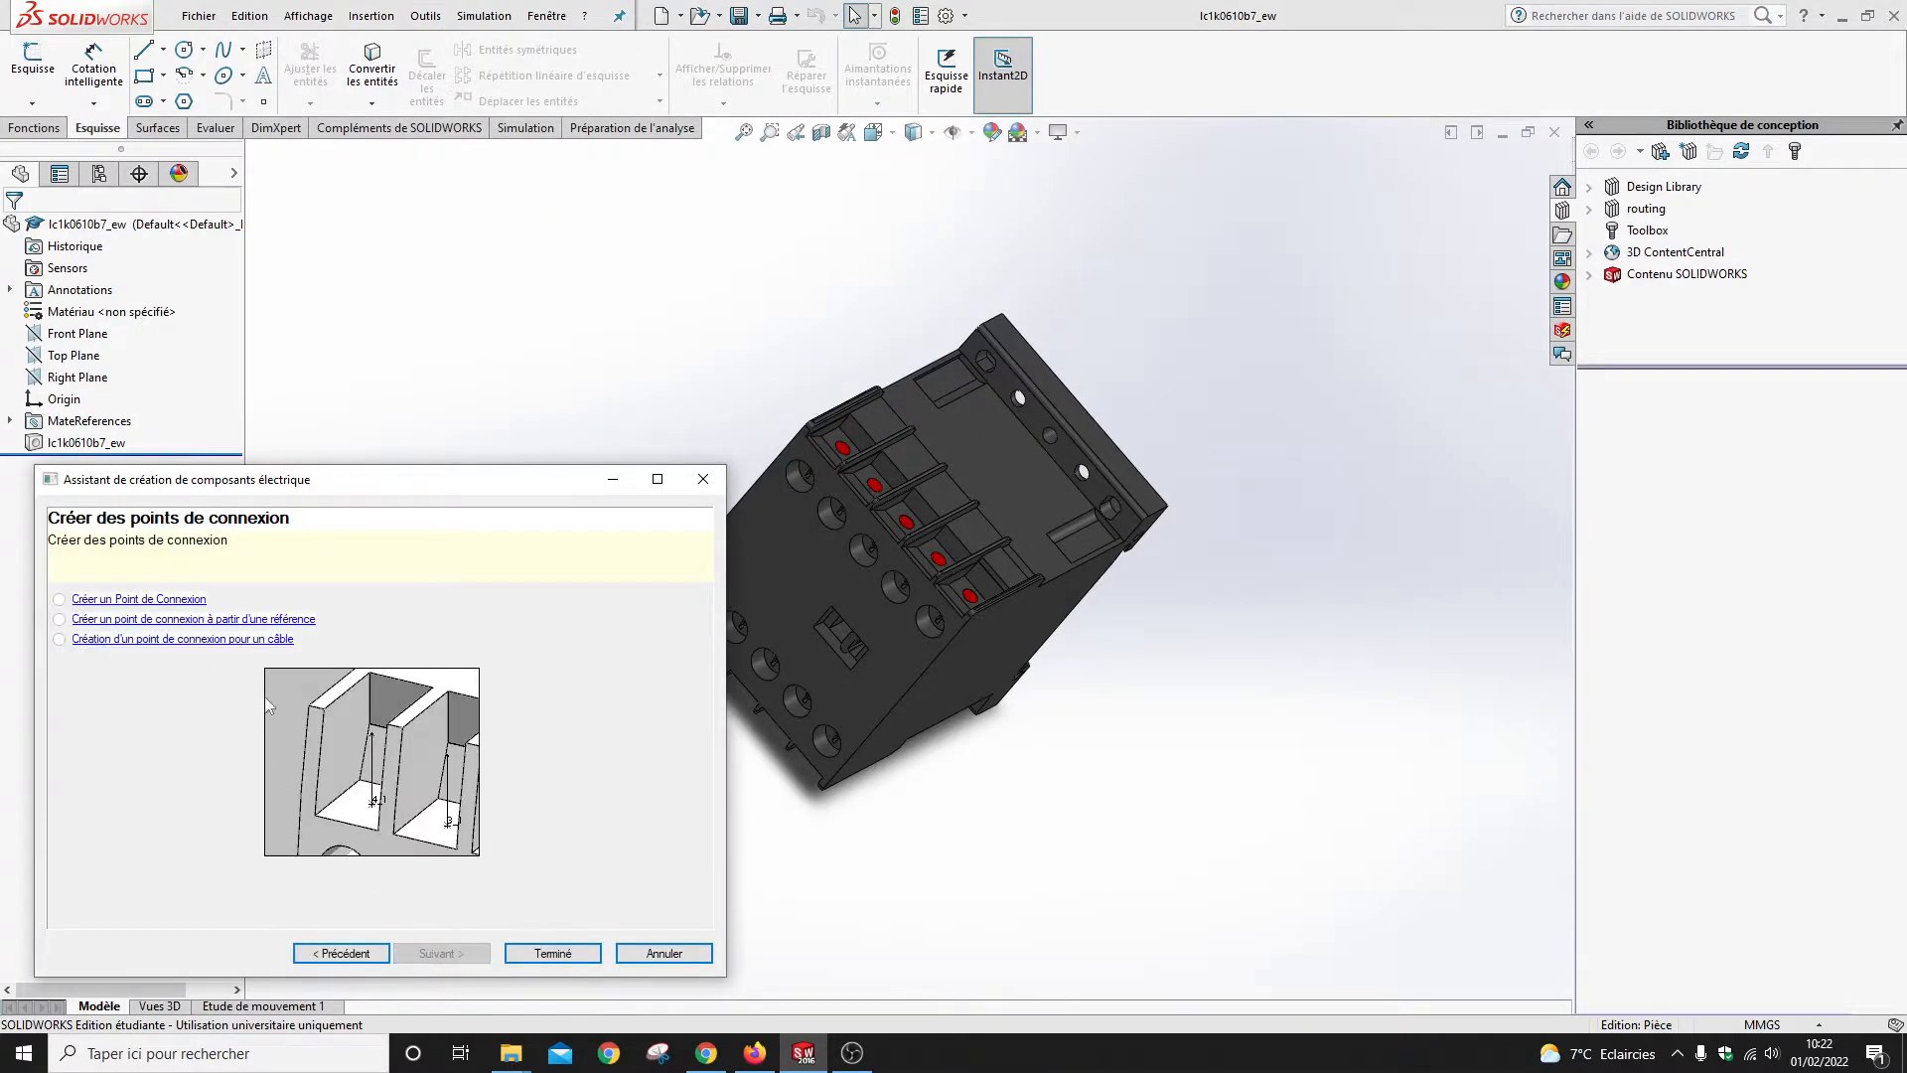
click(187, 620)
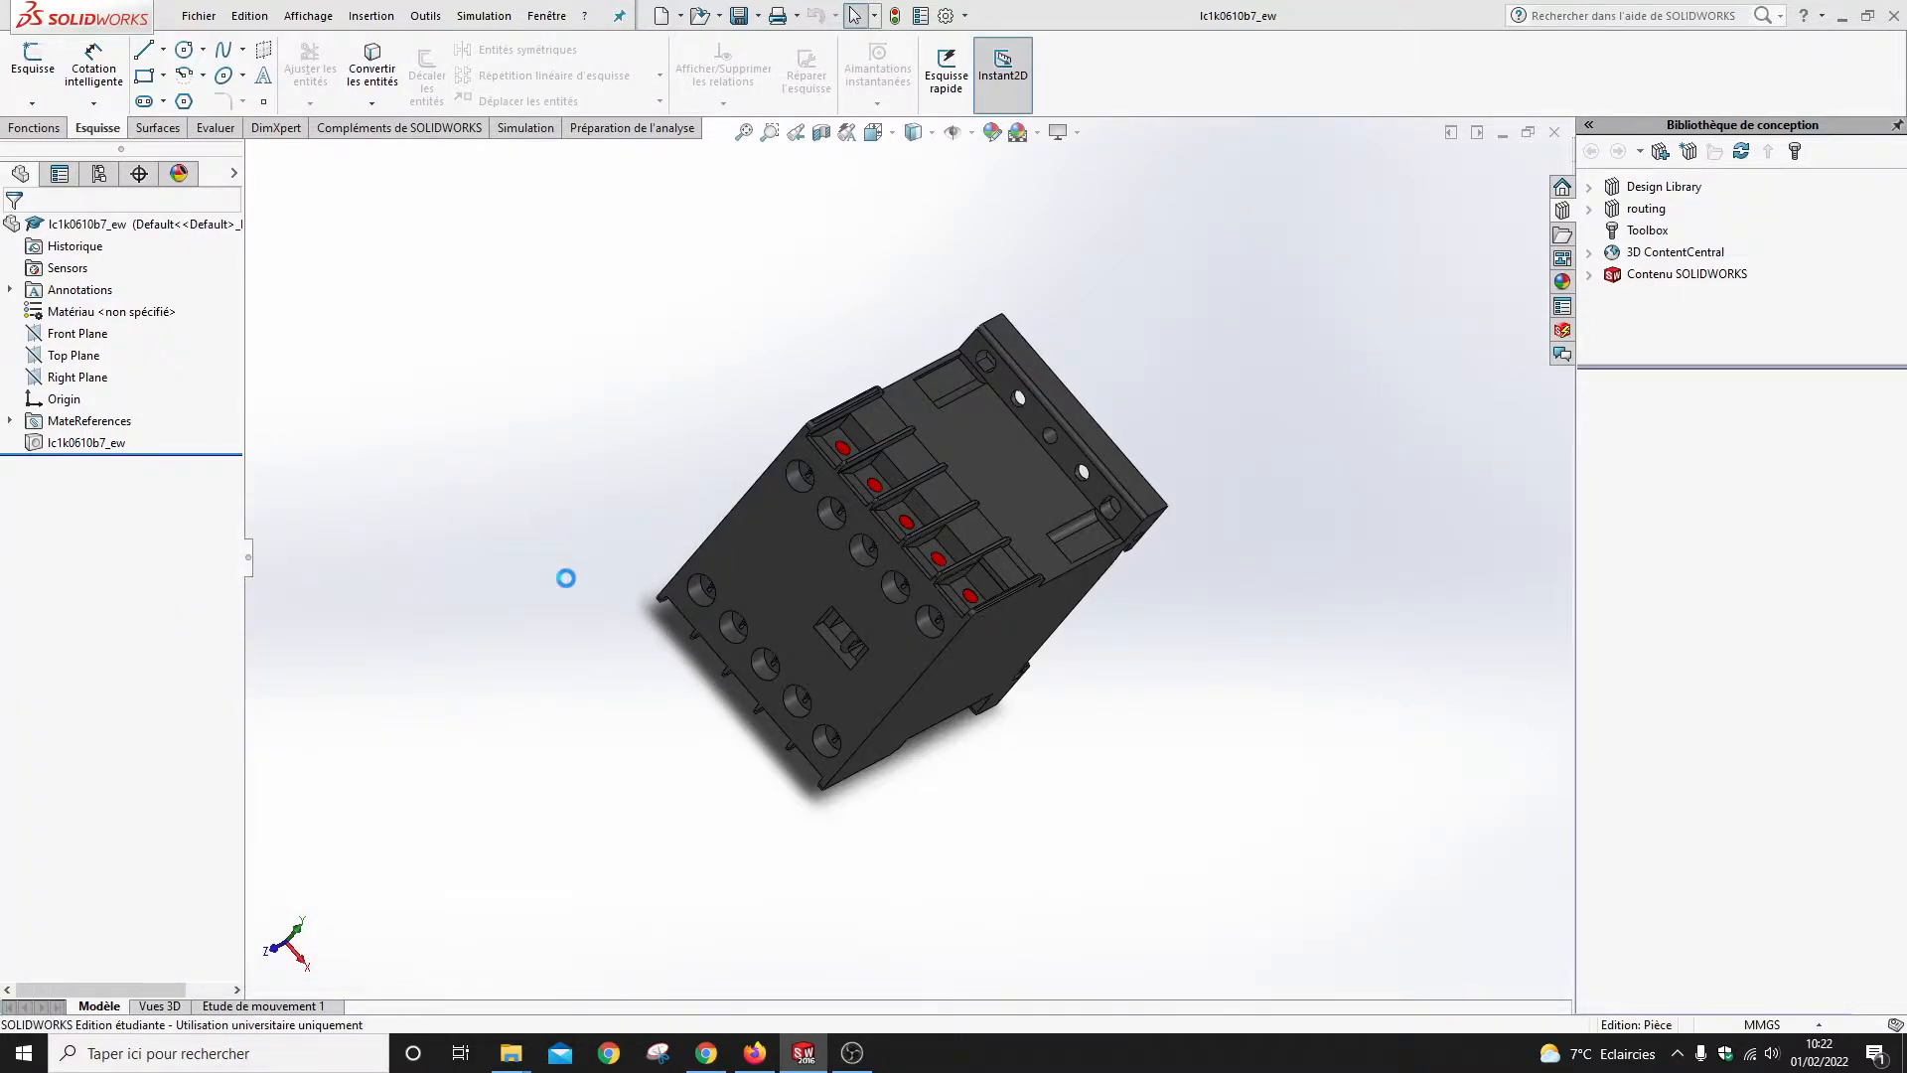
- Filter the manufacturer references by lc1k0610b7, choose LC1K0610B7 from Schneider Electric, and select all its terminals from A1 to 14
click(113, 465)
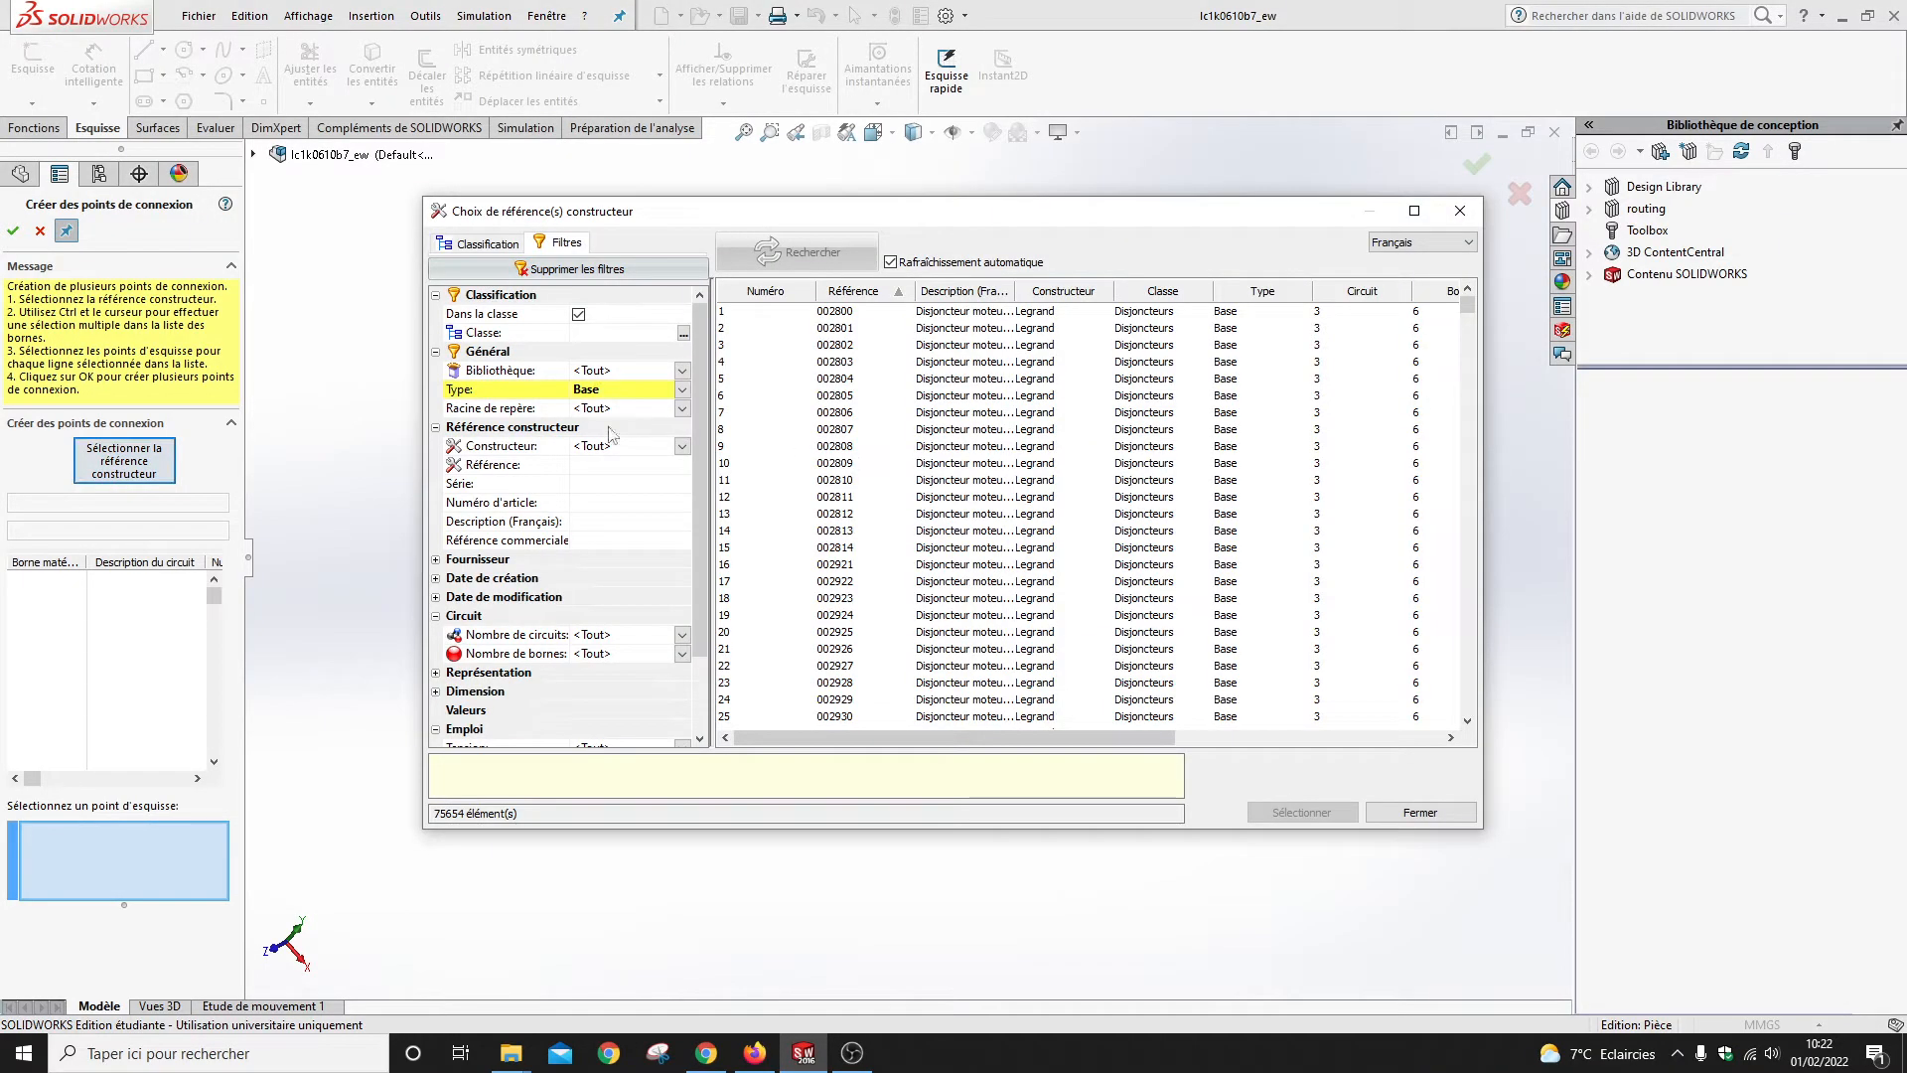
click(599, 464)
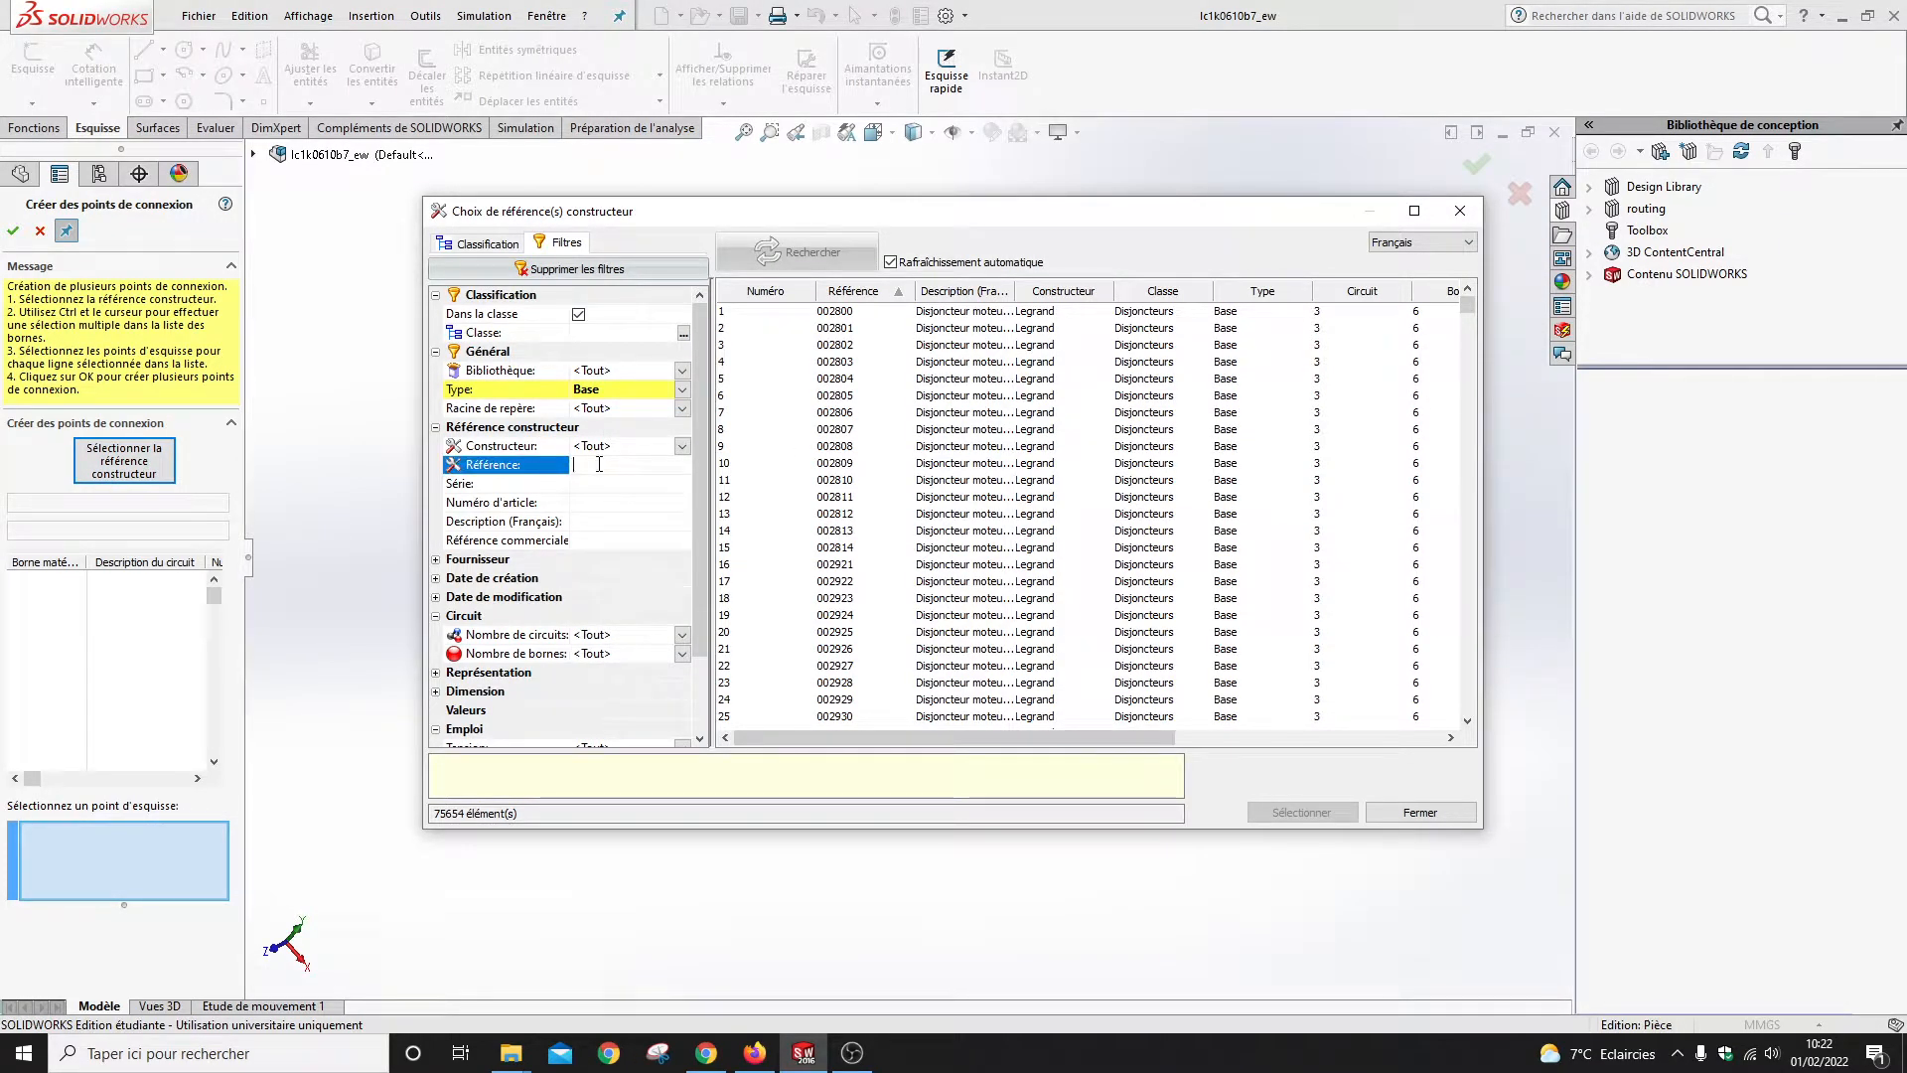
text(lc)
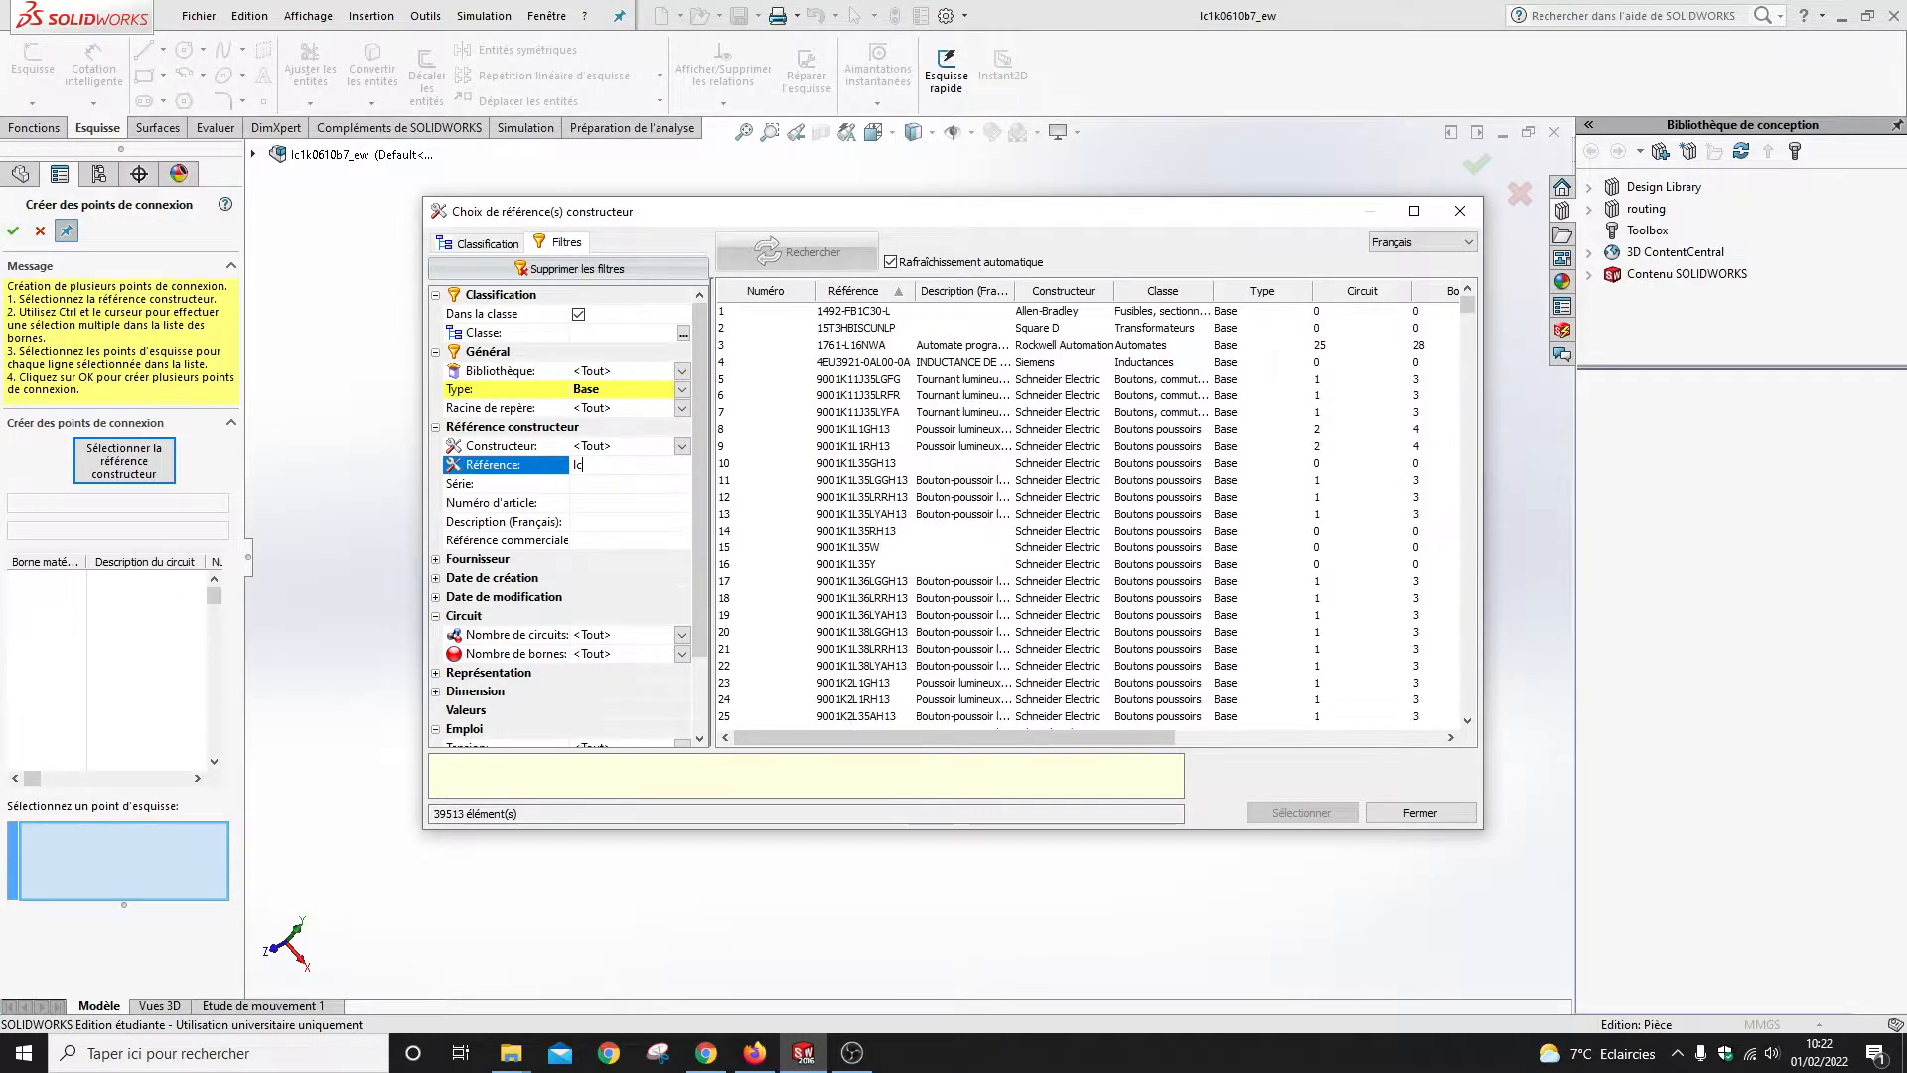
text(1k)
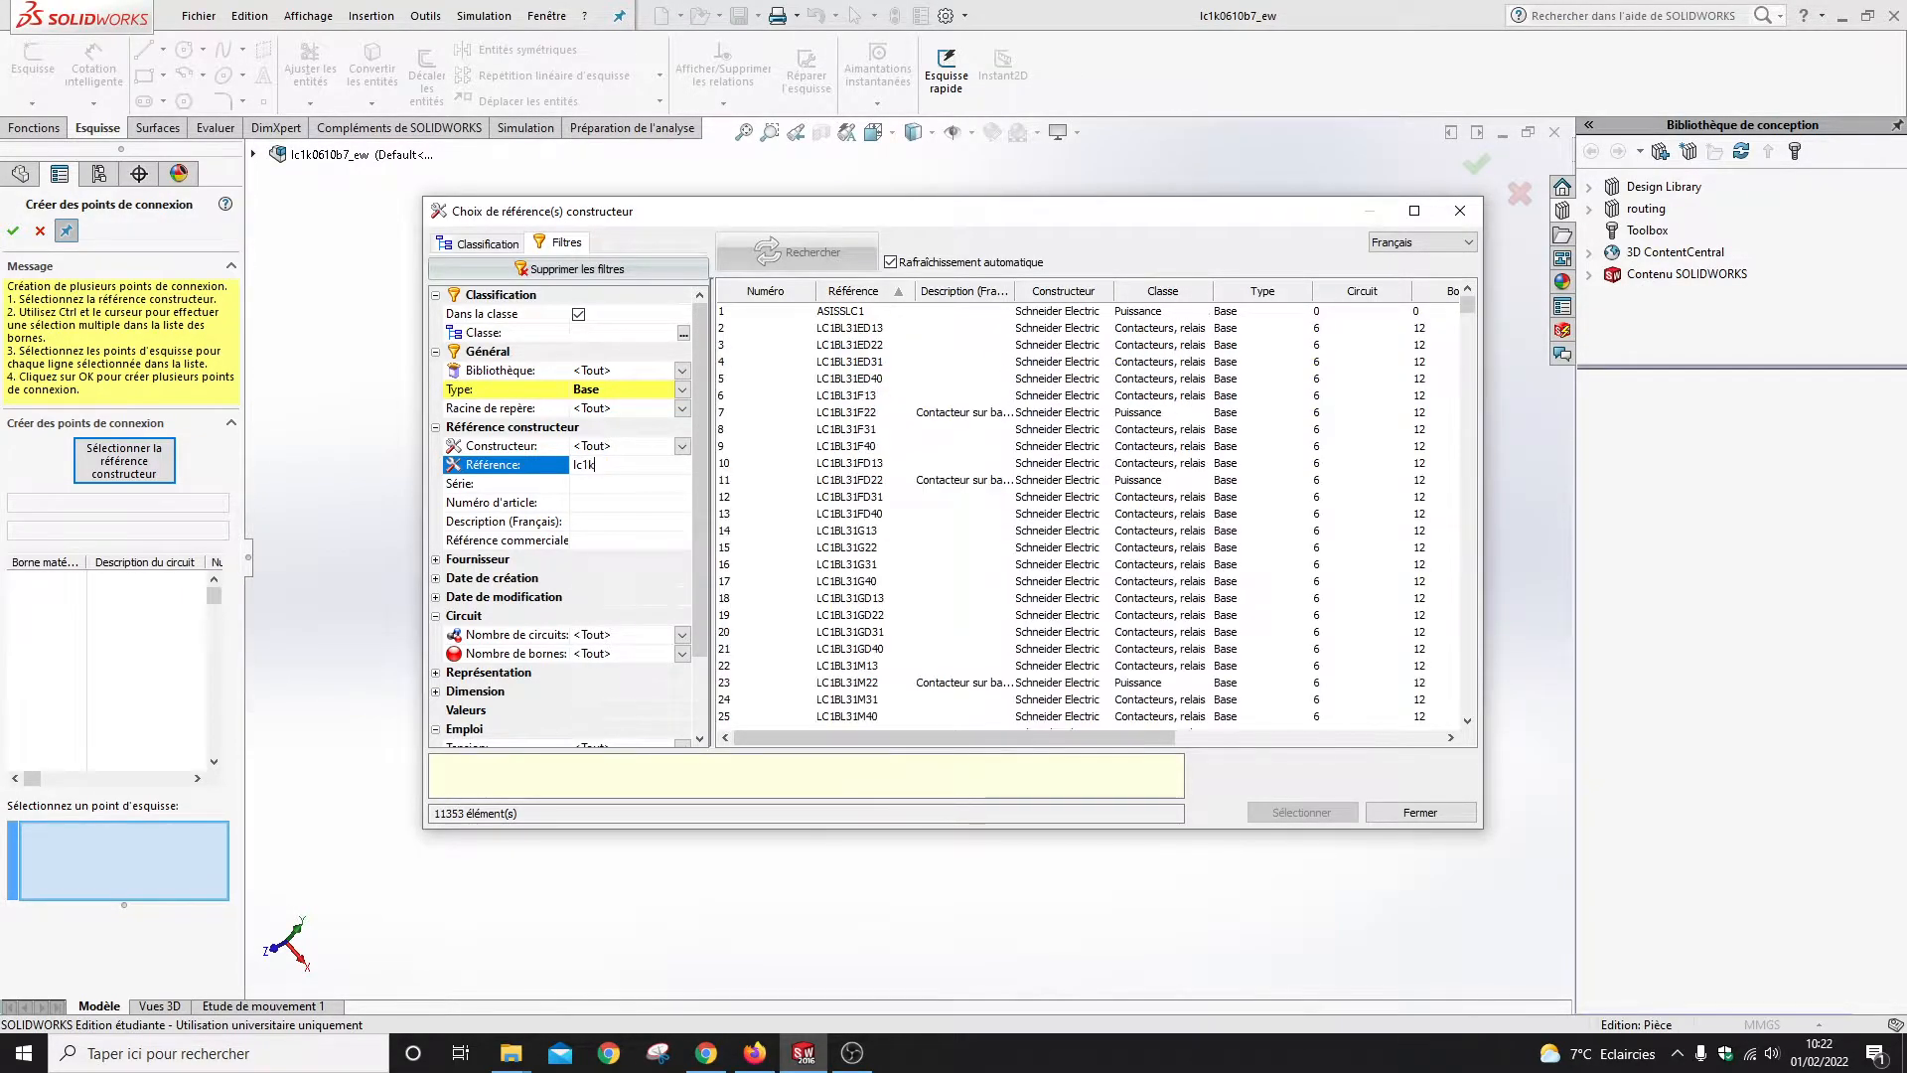
text(0610b7)
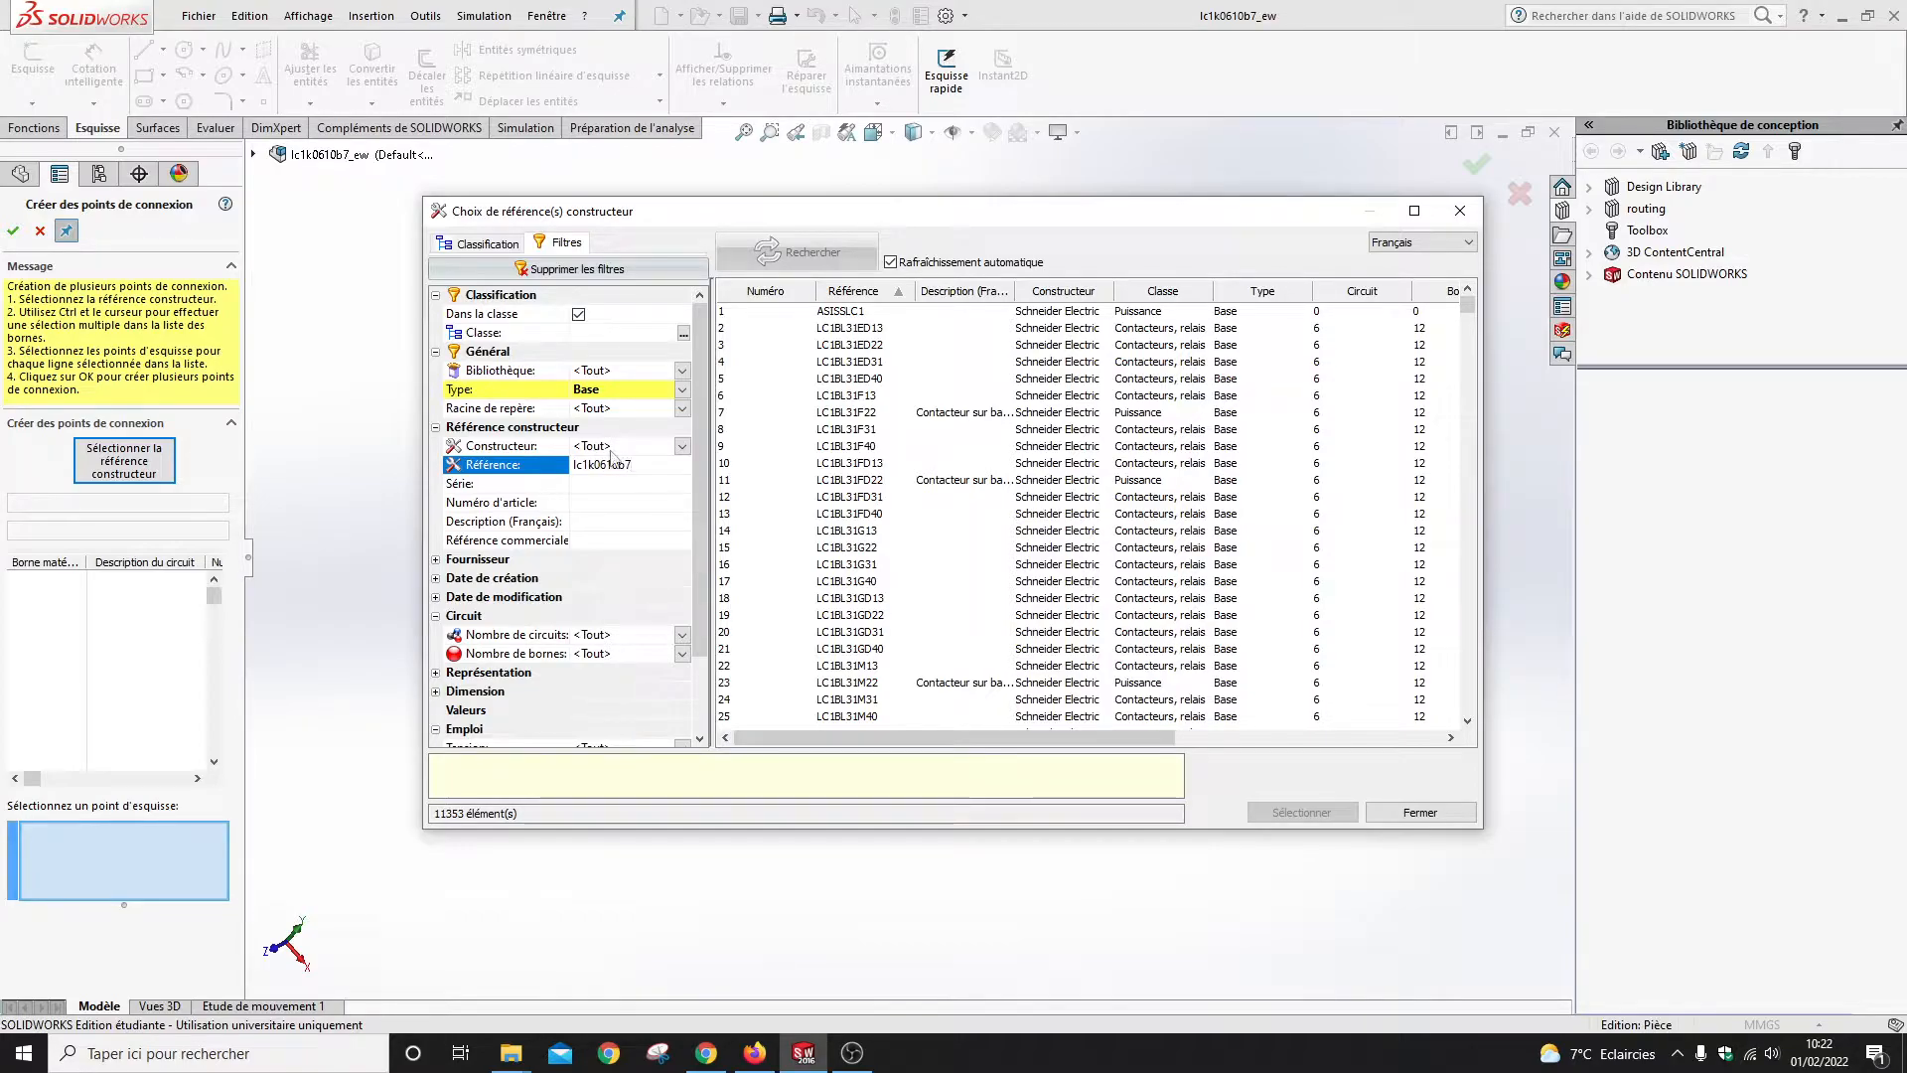
click(869, 311)
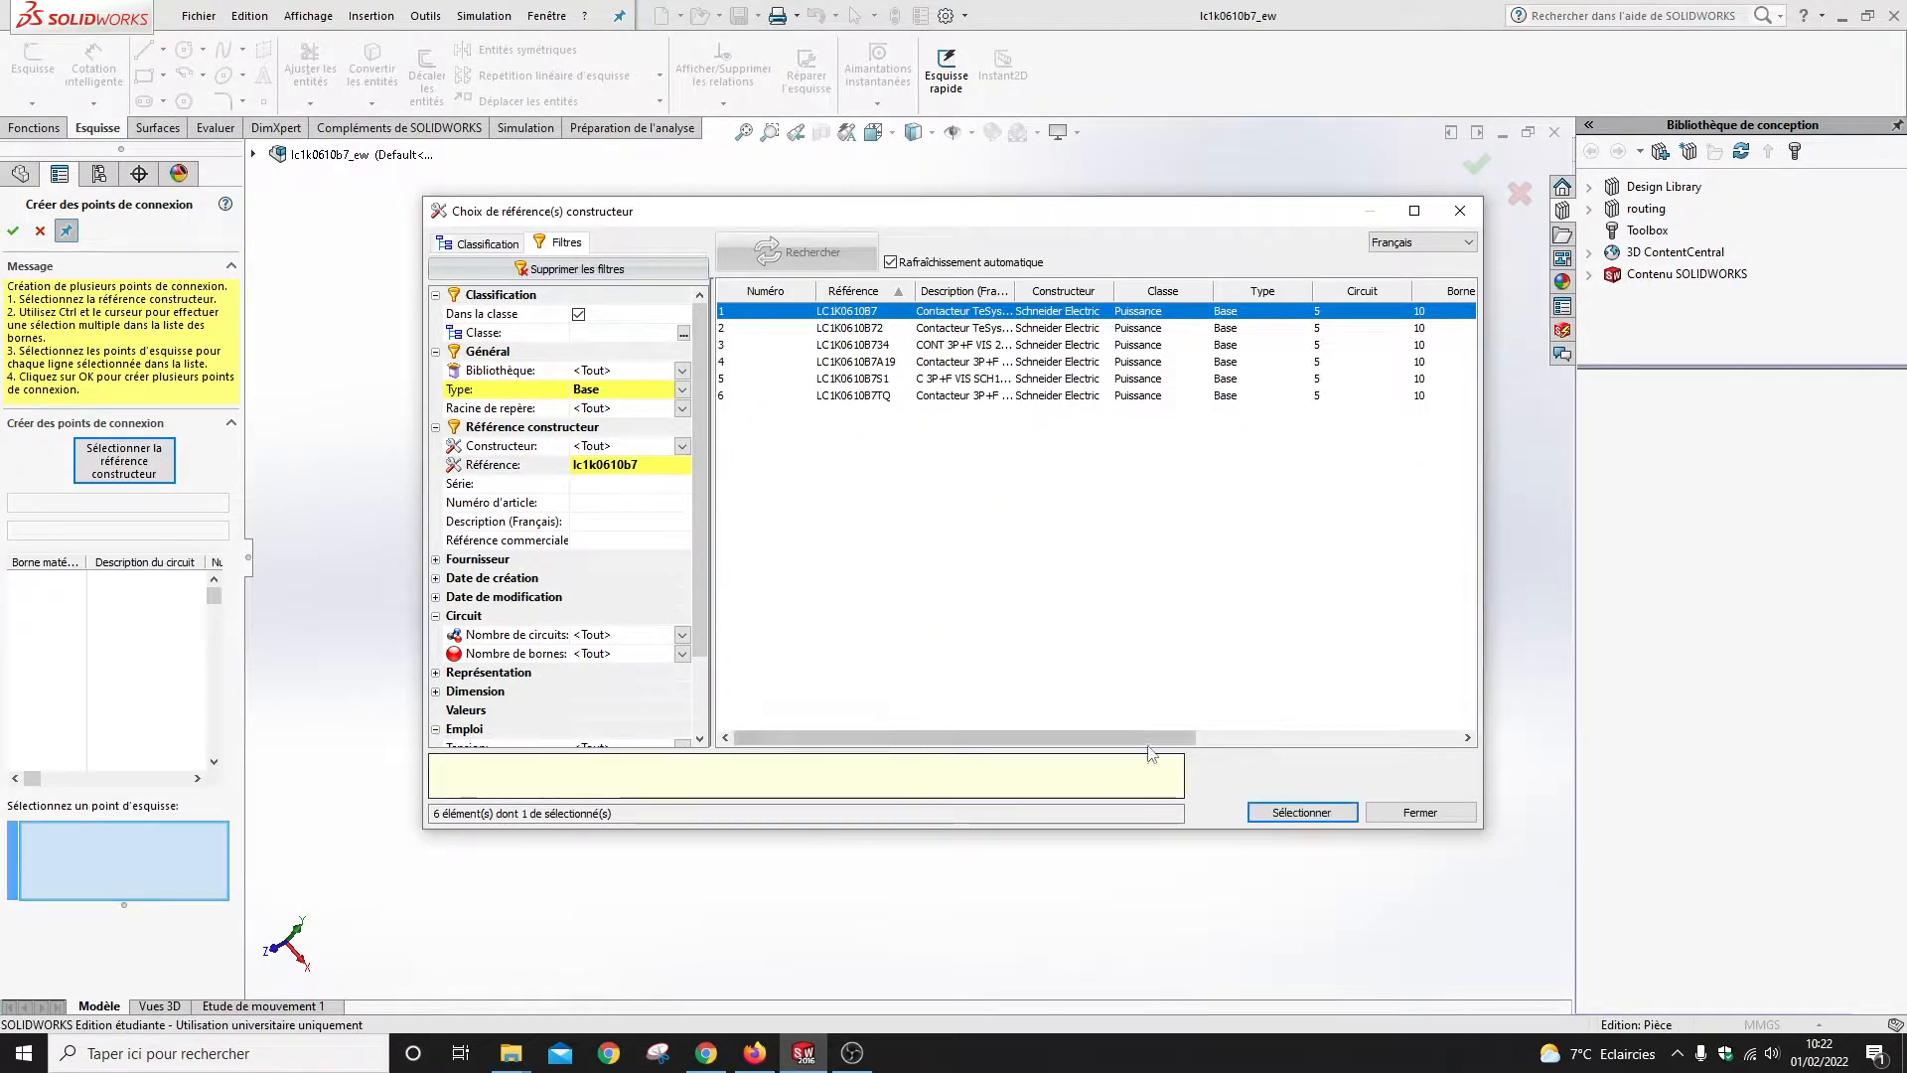
click(1289, 812)
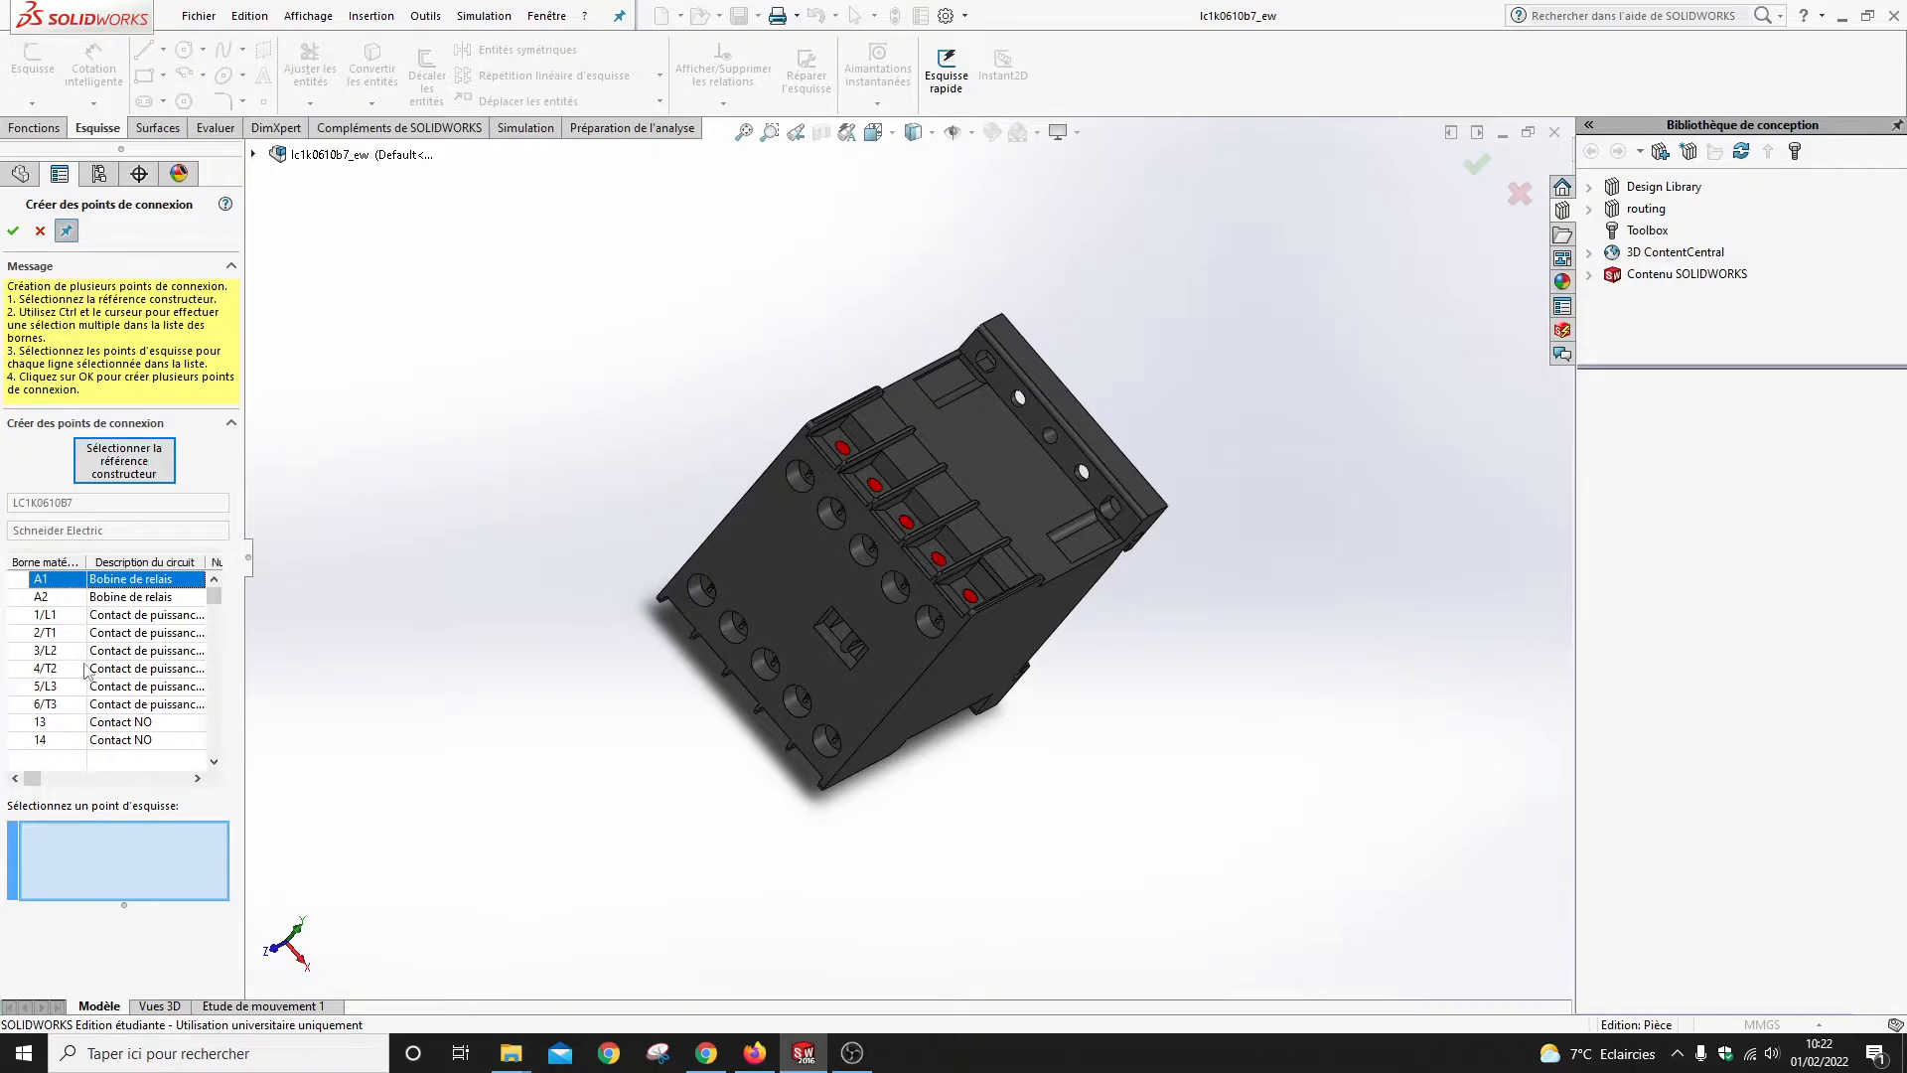
shift+click(51, 741)
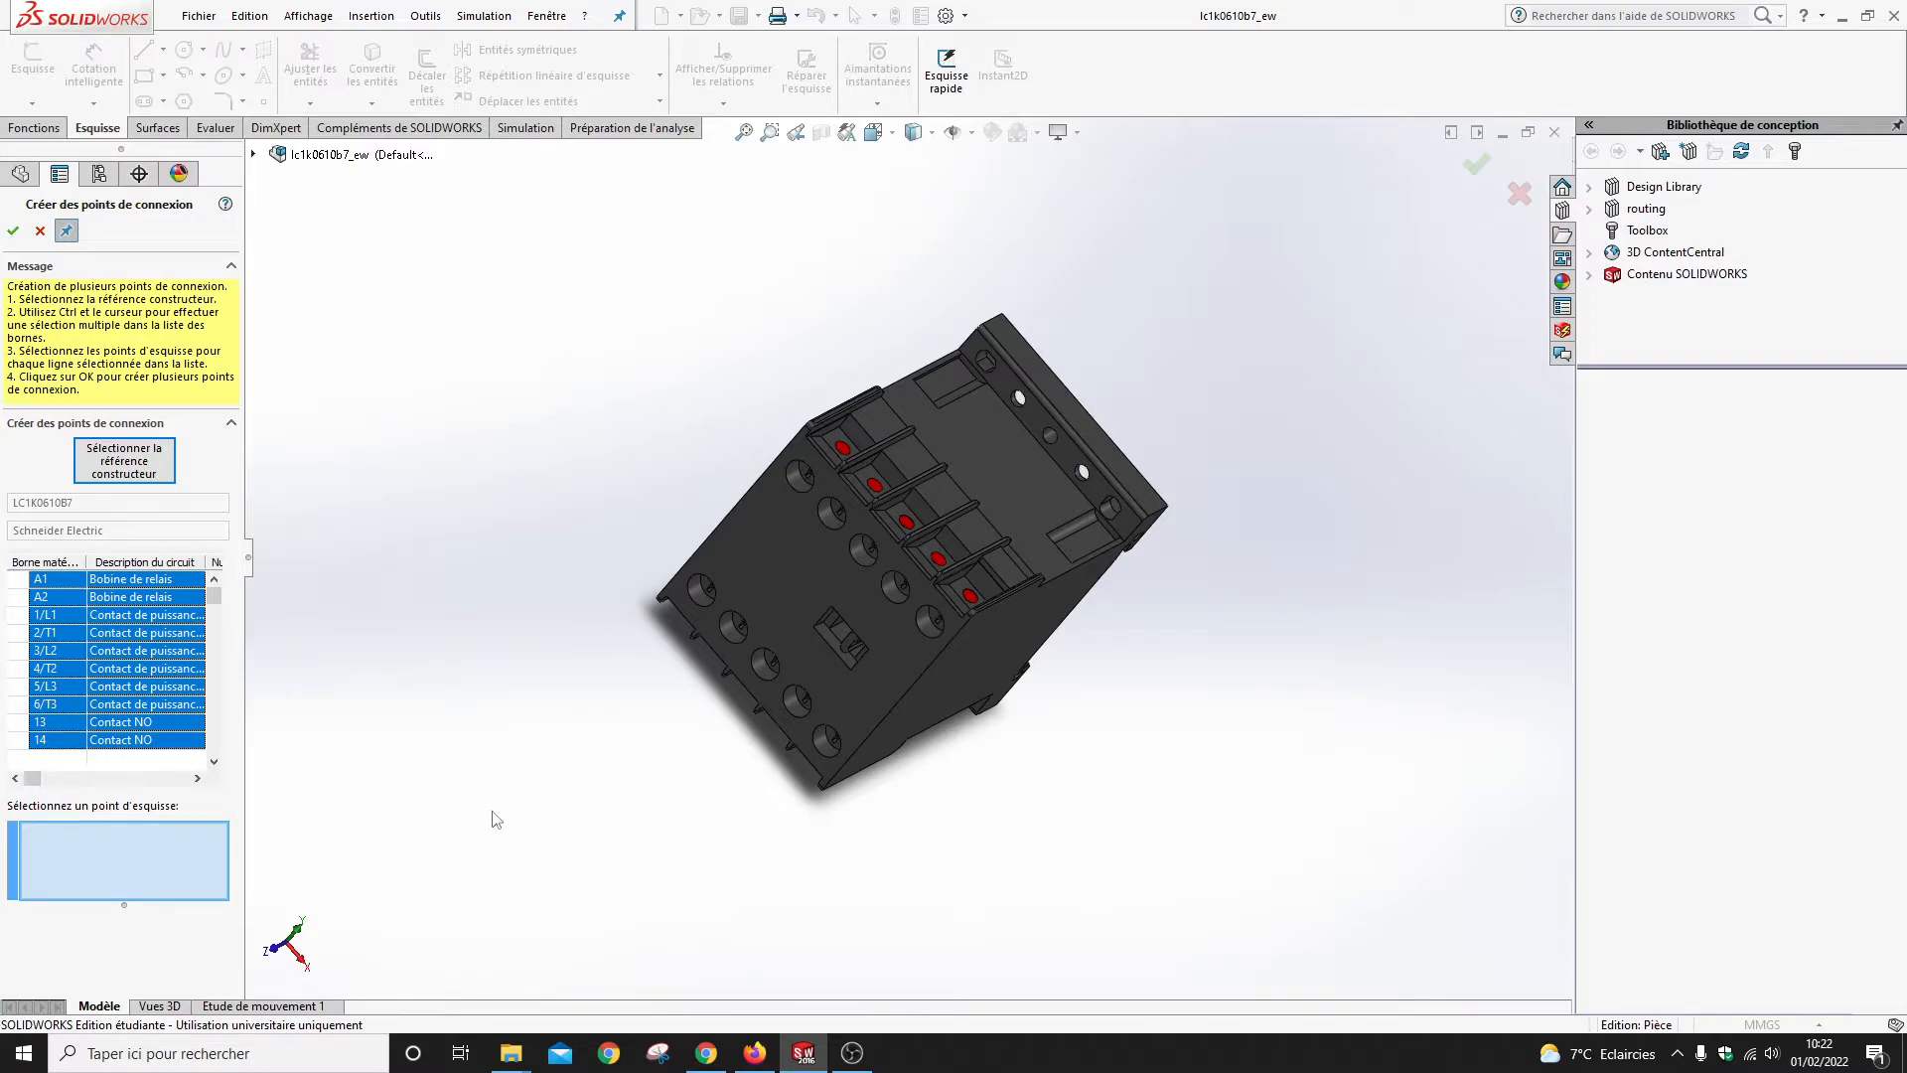
- Create new sketch points on the red screw faces at the right end of the contactor's upper and lower terminal rows
mouse_move(486, 805)
middle_down()
mouse_move(498, 771)
mouse_move(475, 774)
middle_up()
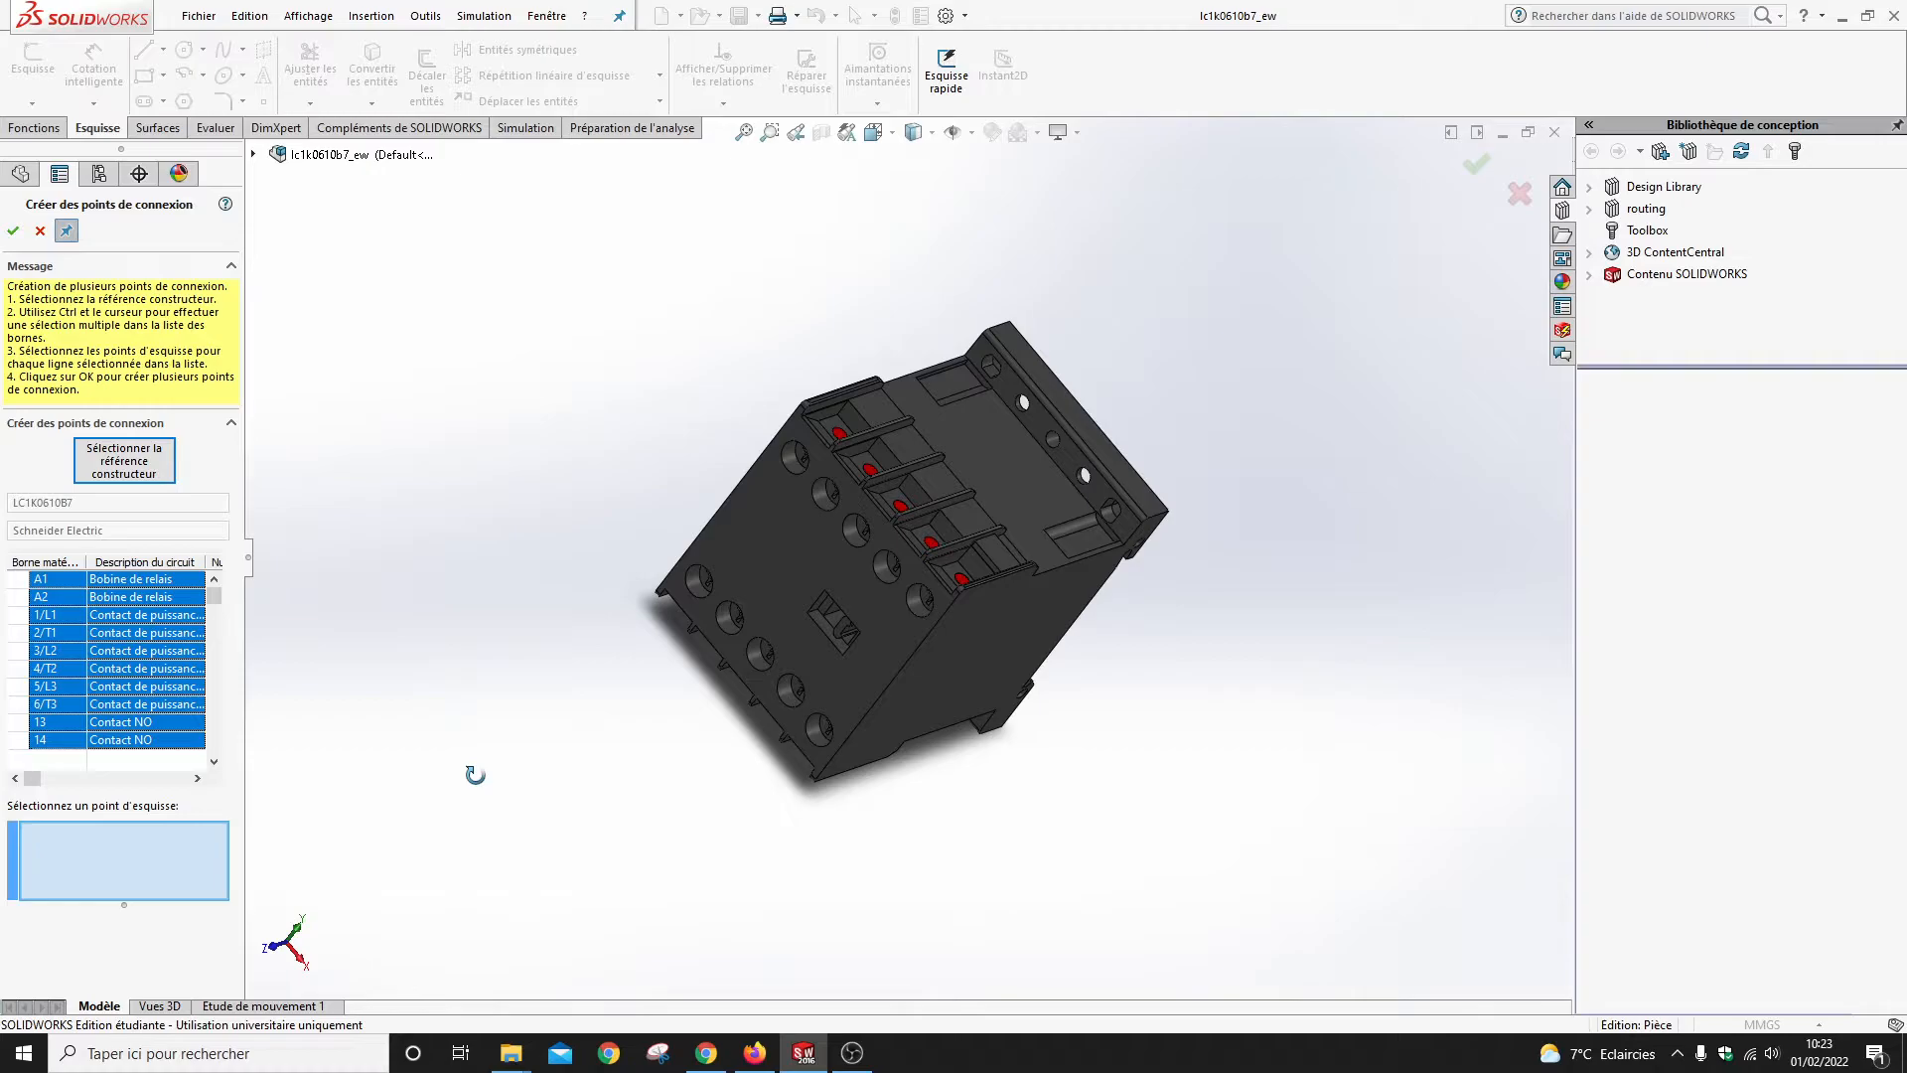
middle_drag(762, 837, 800, 816)
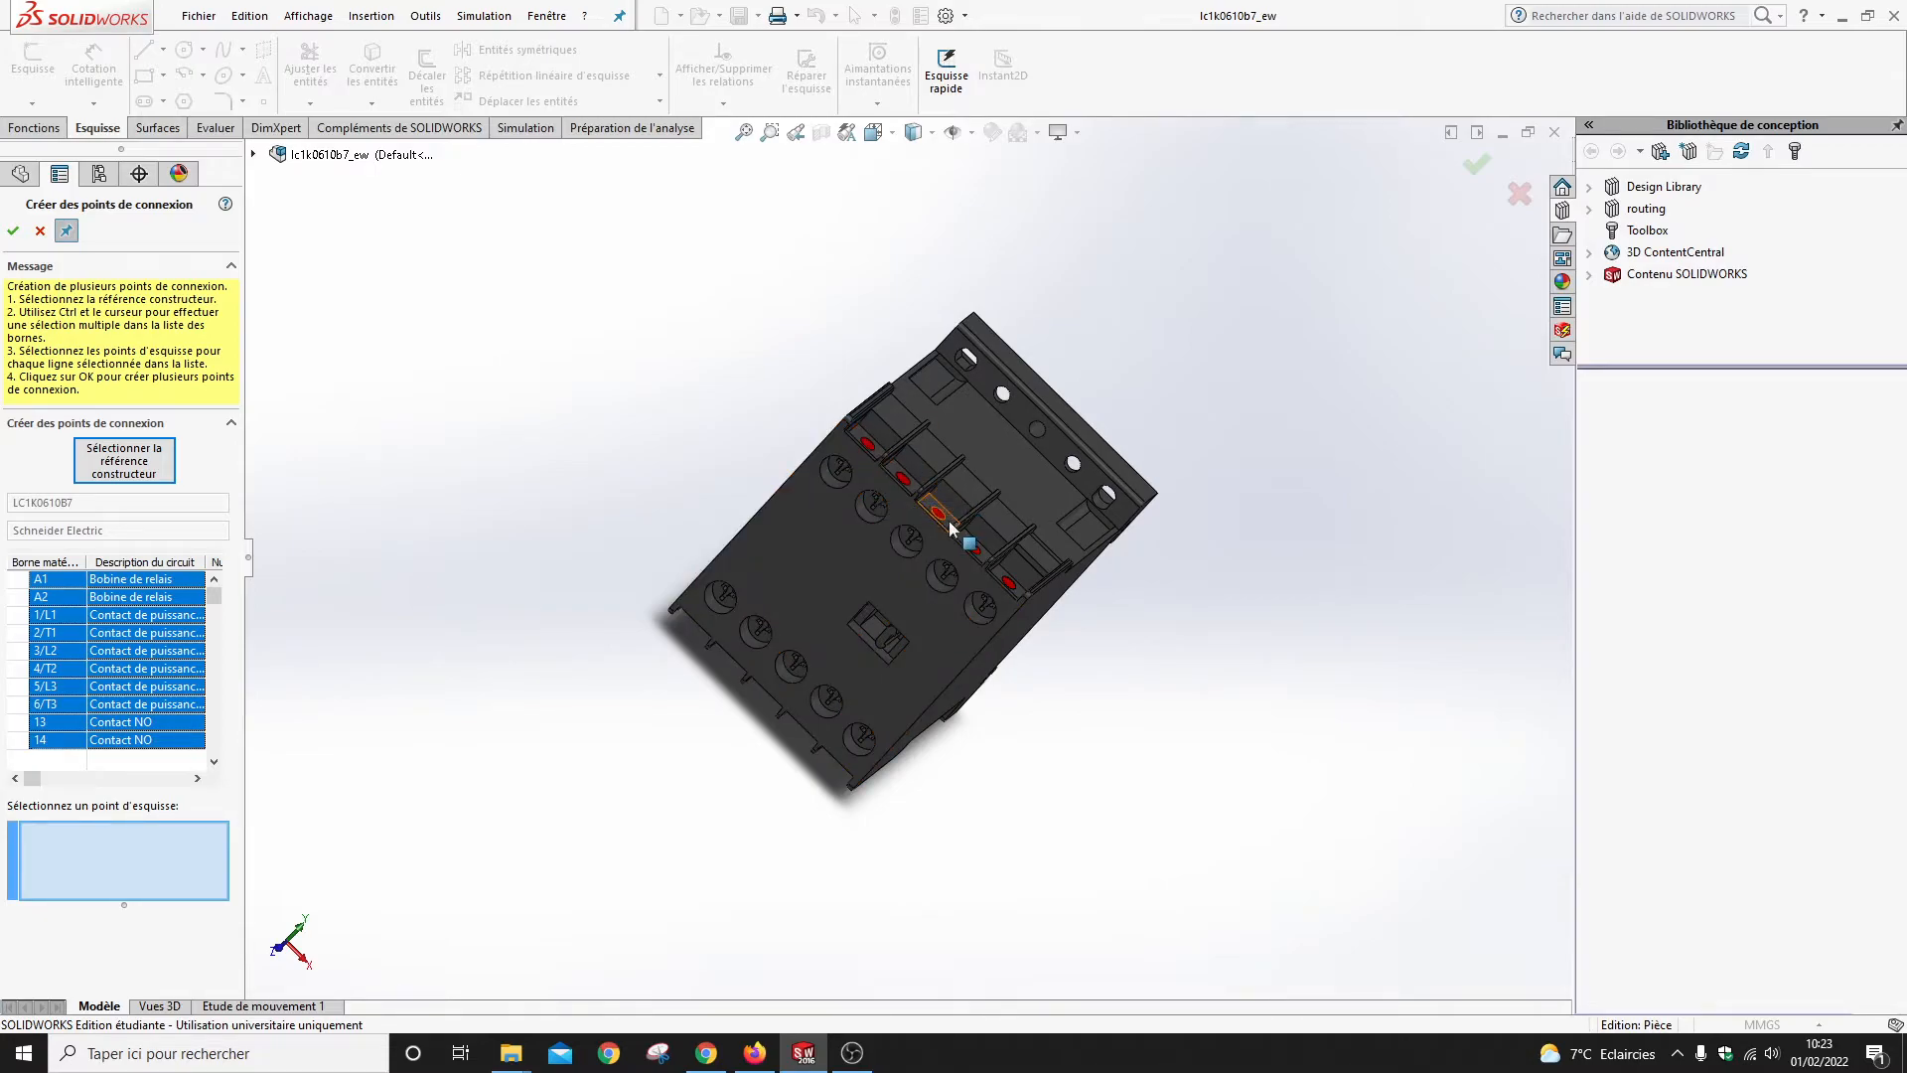
middle_drag(897, 507, 616, 671)
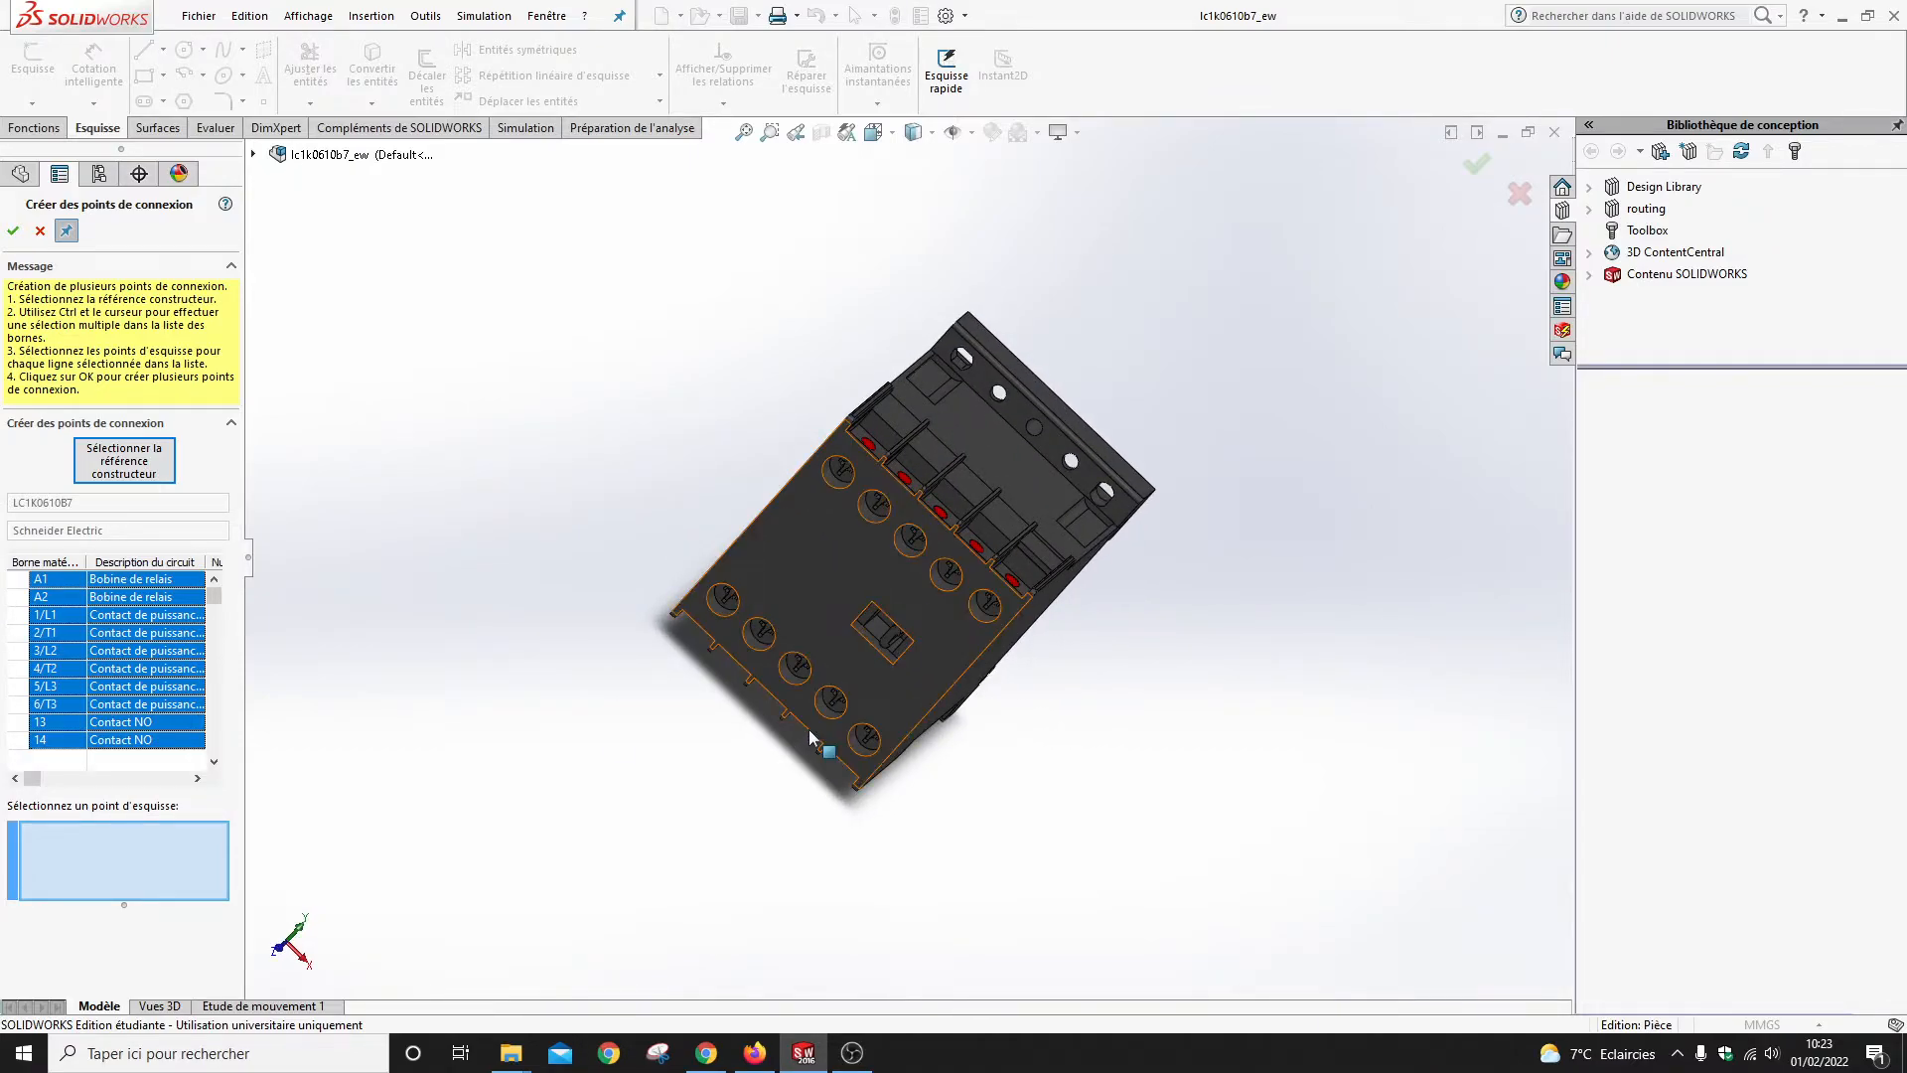
middle_drag(616, 541, 562, 623)
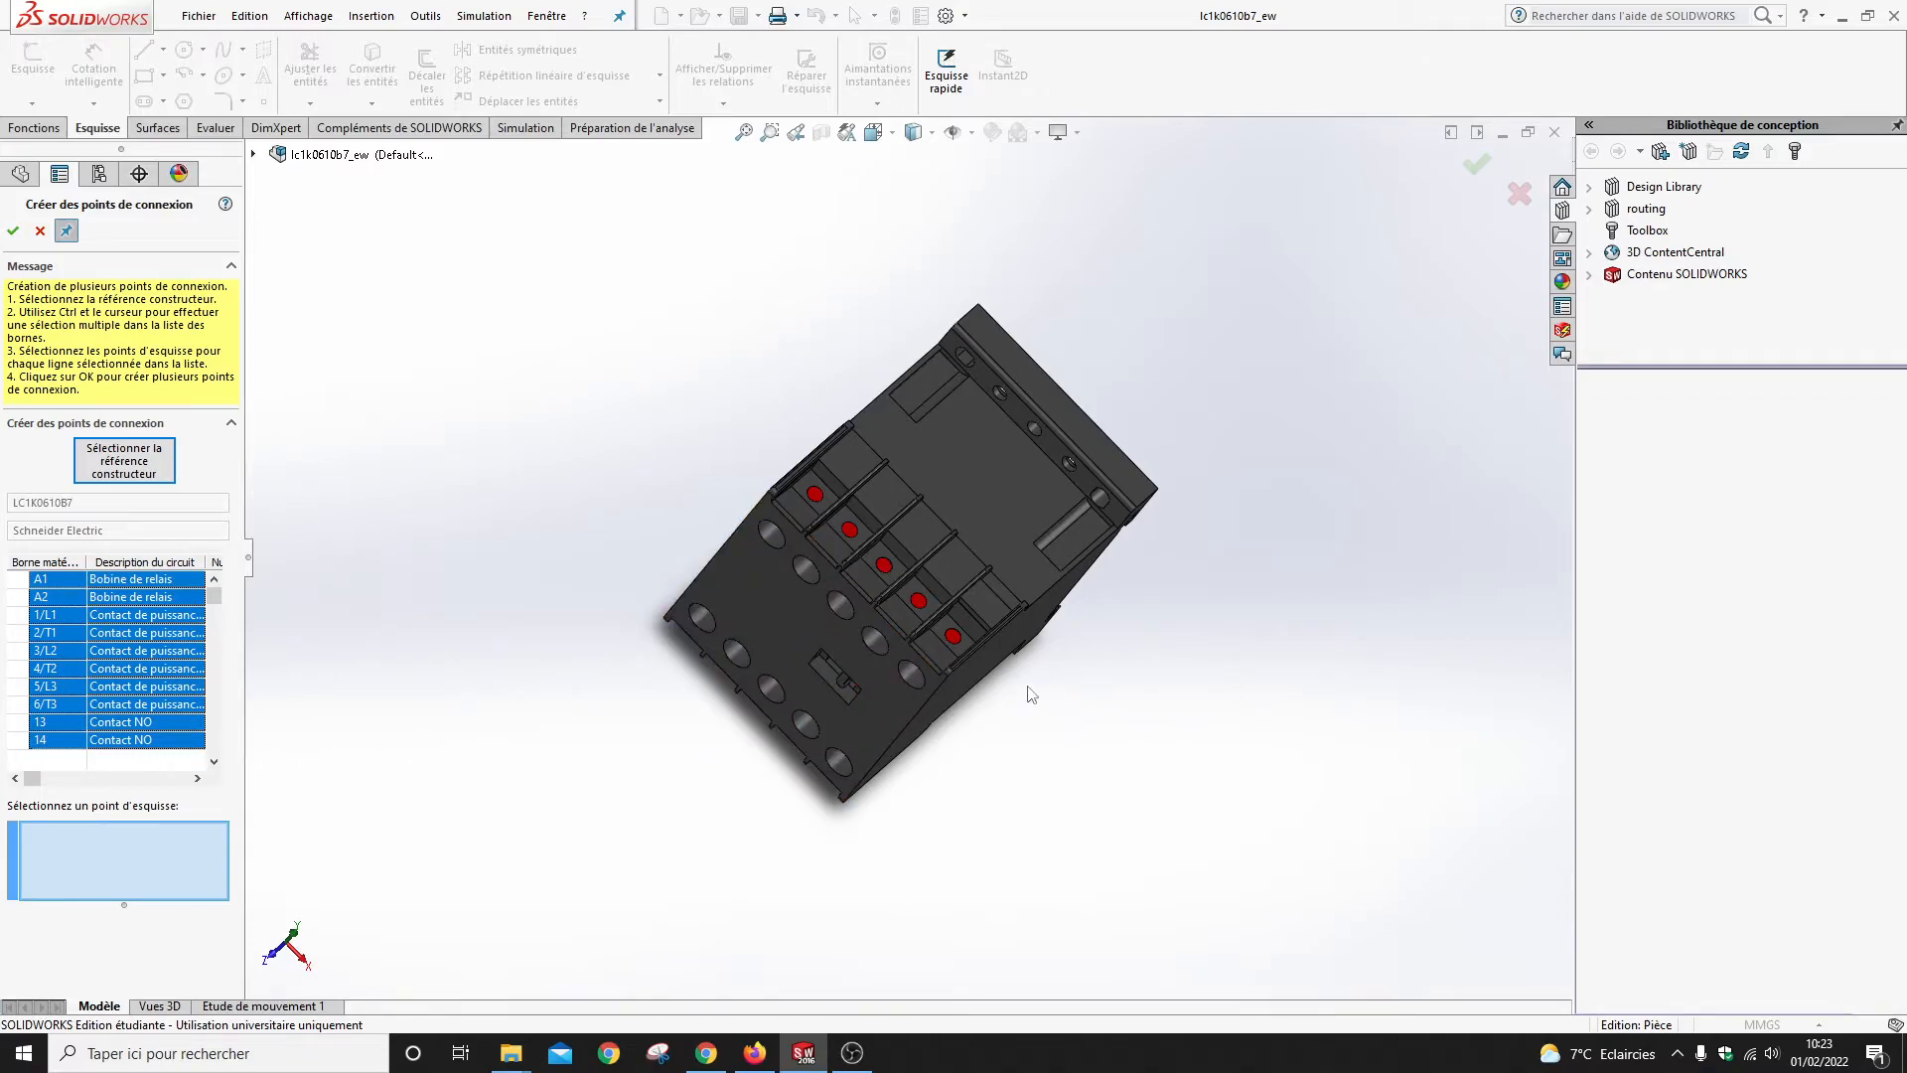
scroll(957, 647, down, 3)
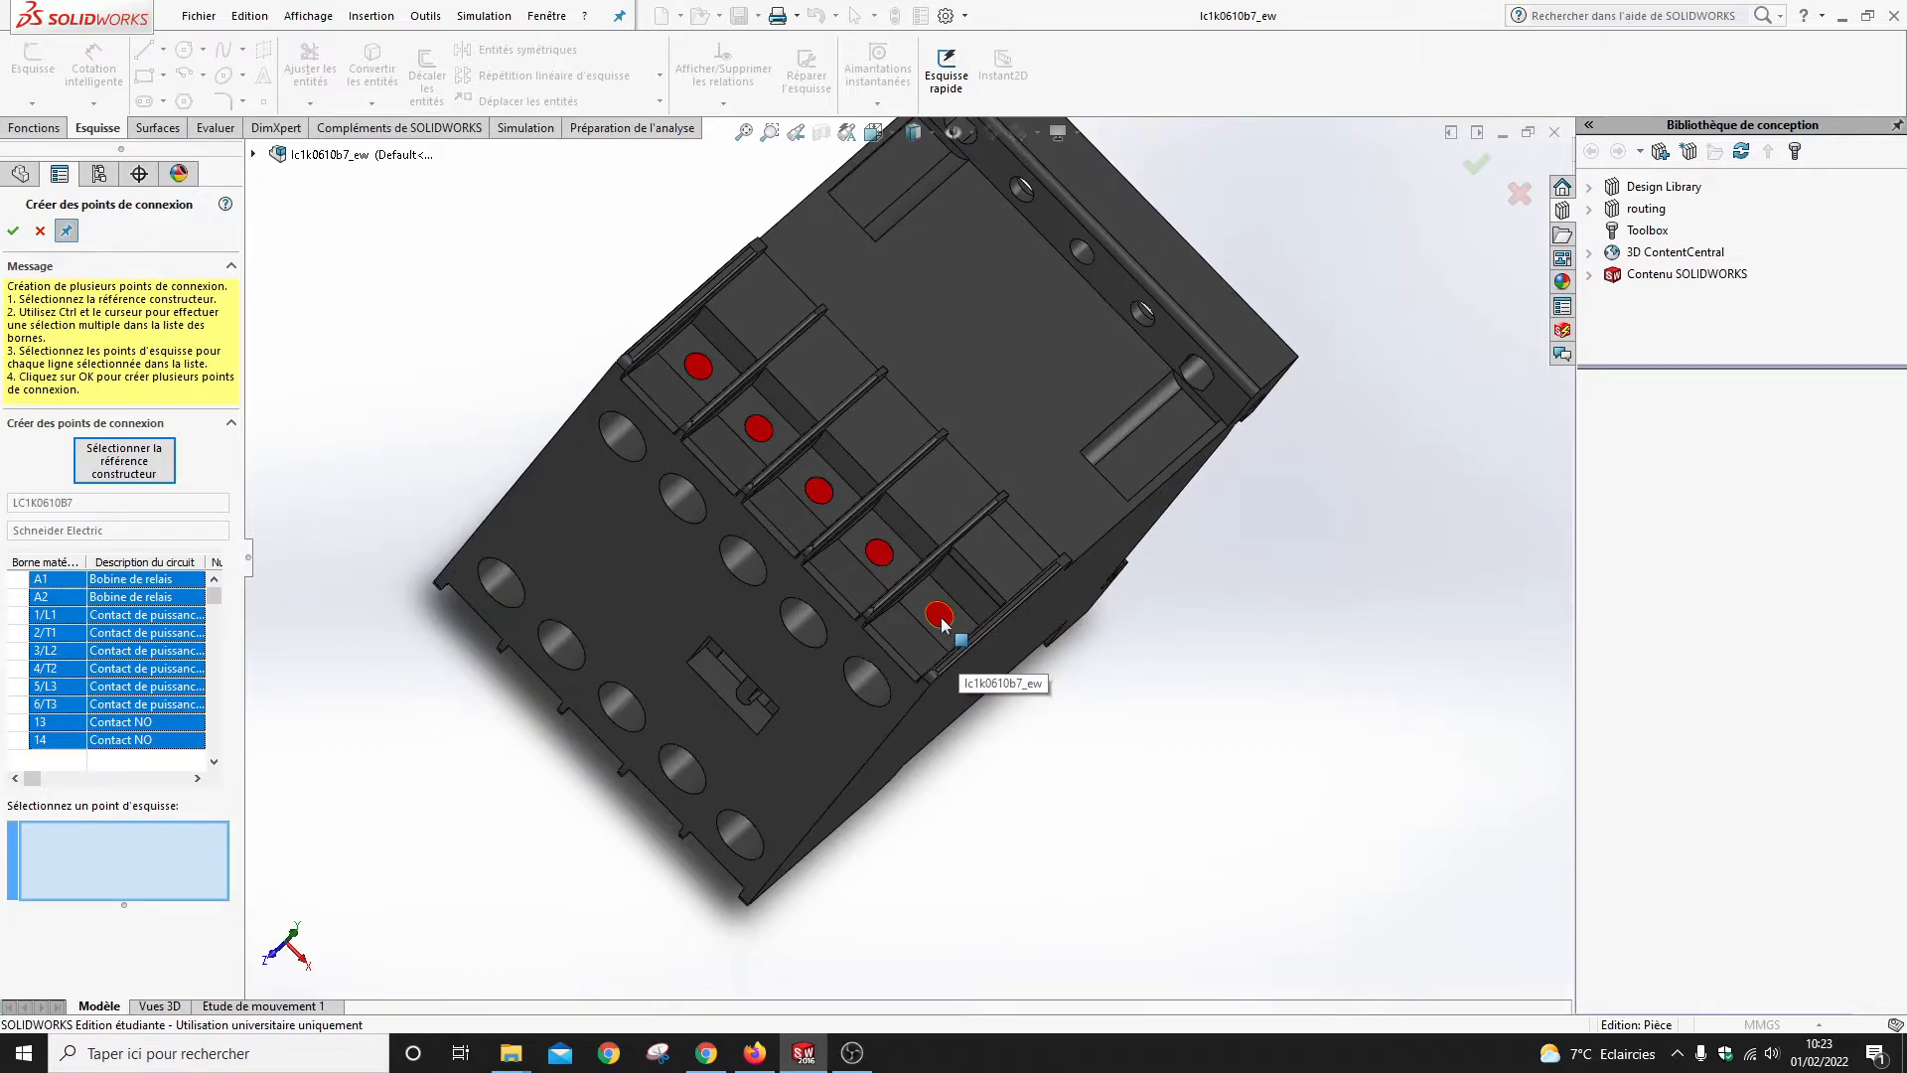
click(940, 620)
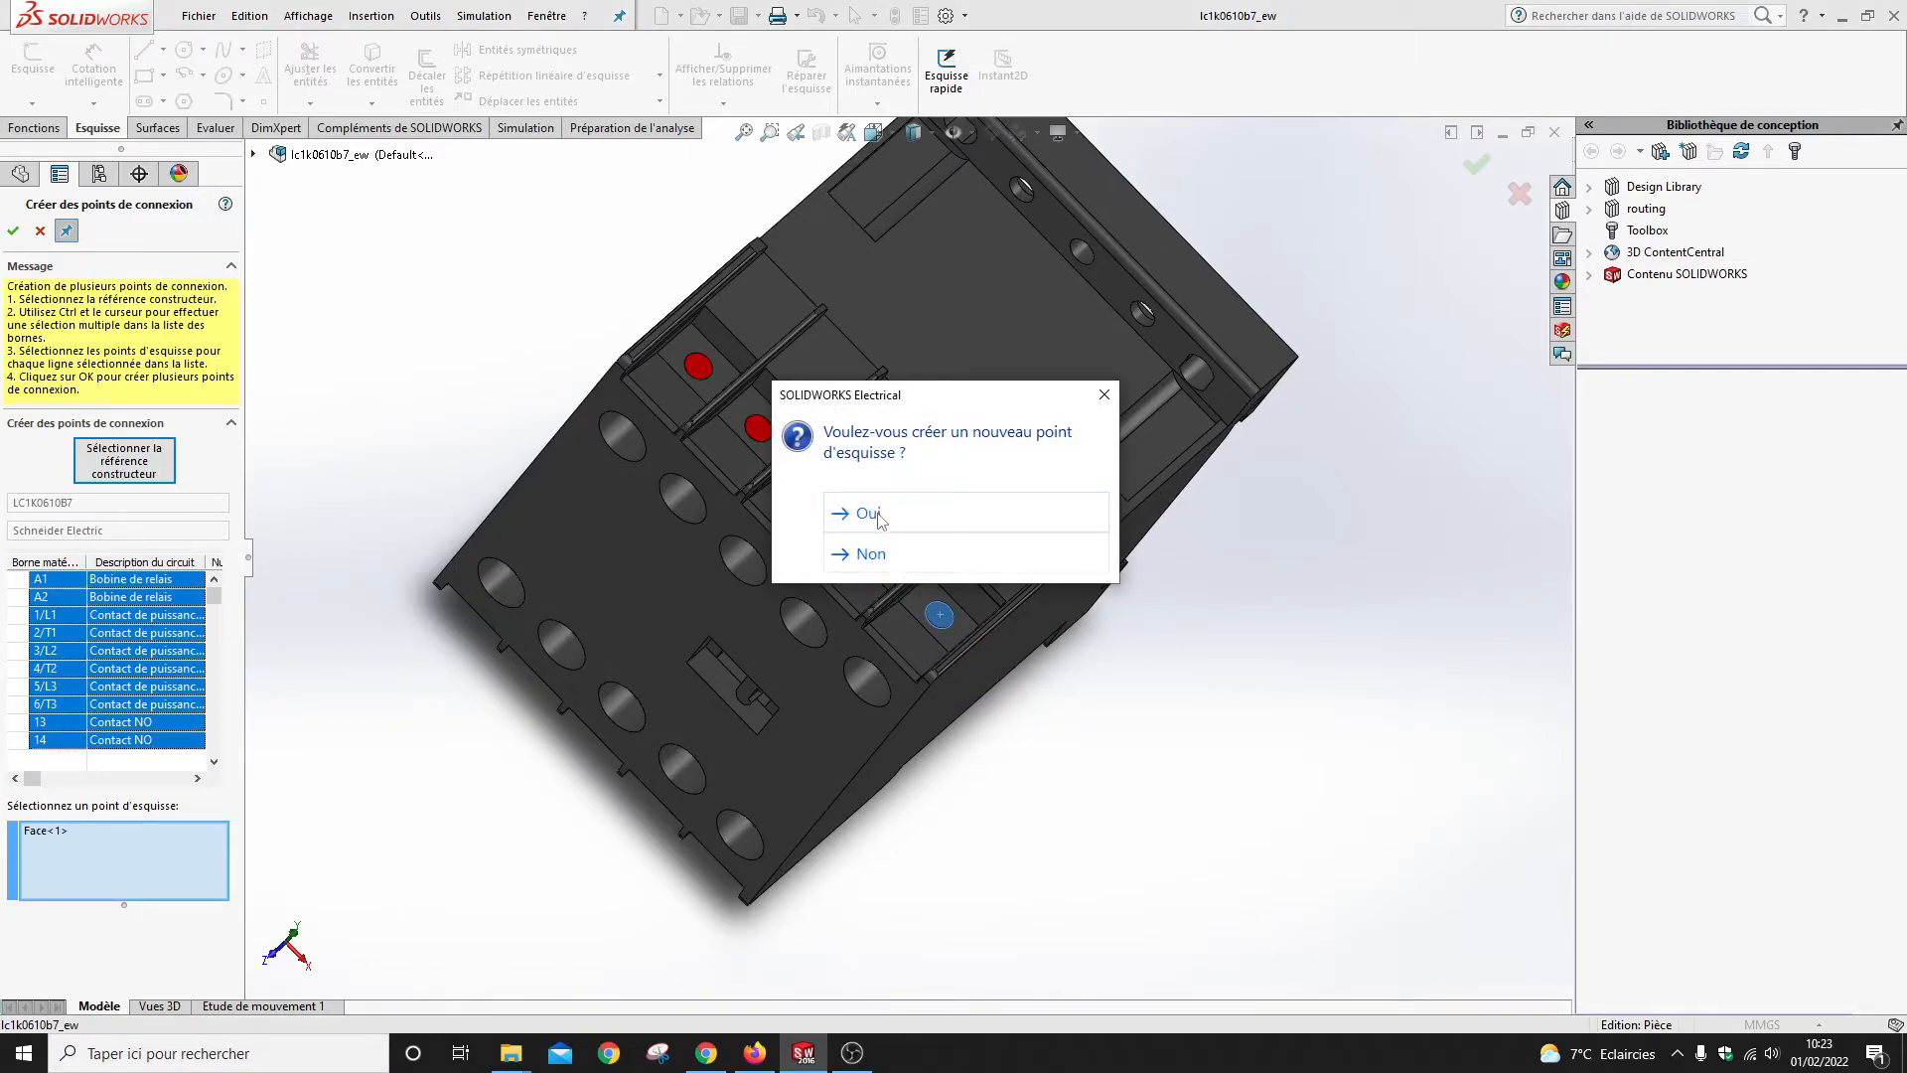
click(870, 513)
middle_drag(532, 856, 745, 541)
scroll(919, 584, down, 5)
click(984, 554)
click(932, 519)
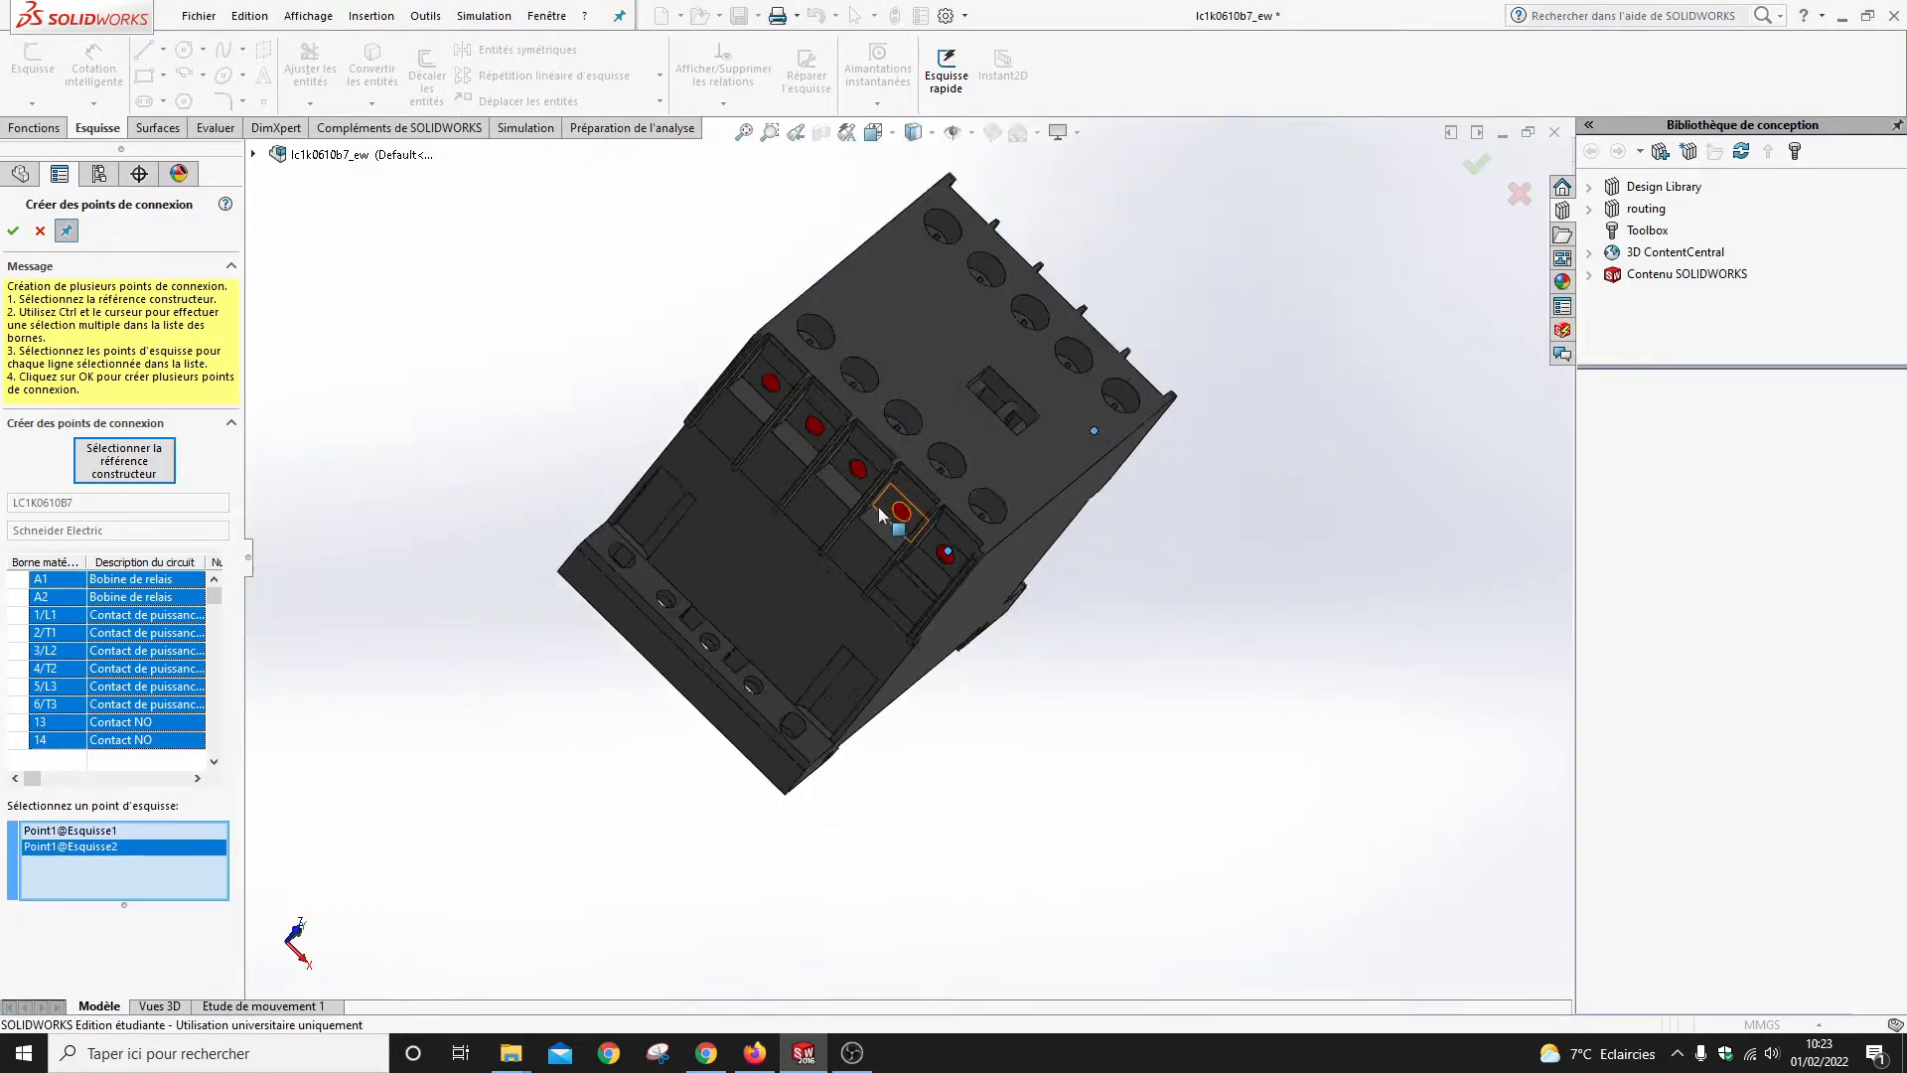
- Create new sketch points on the red screw faces at the left end of the contactor's upper and lower terminal rows
scroll(880, 516, up, 5)
middle_drag(834, 456, 702, 689)
scroll(1000, 522, down, 6)
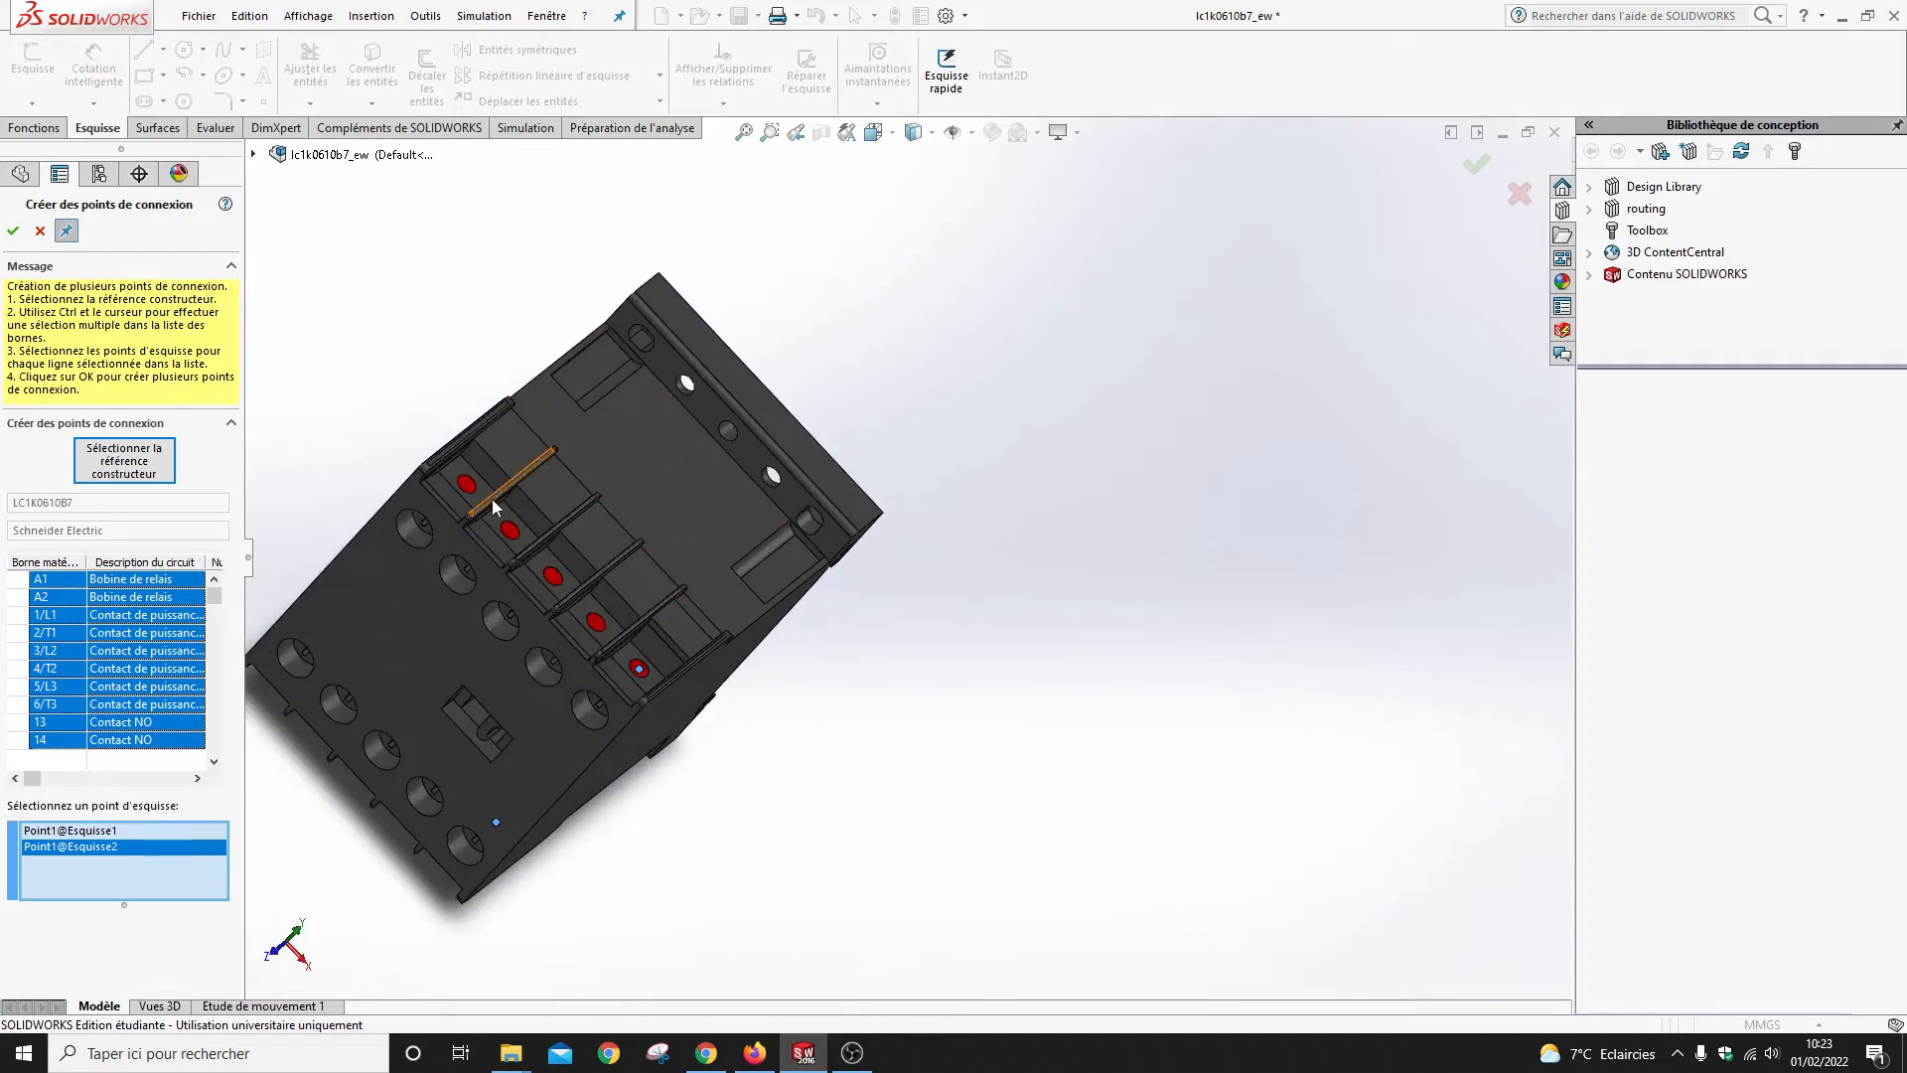
click(465, 487)
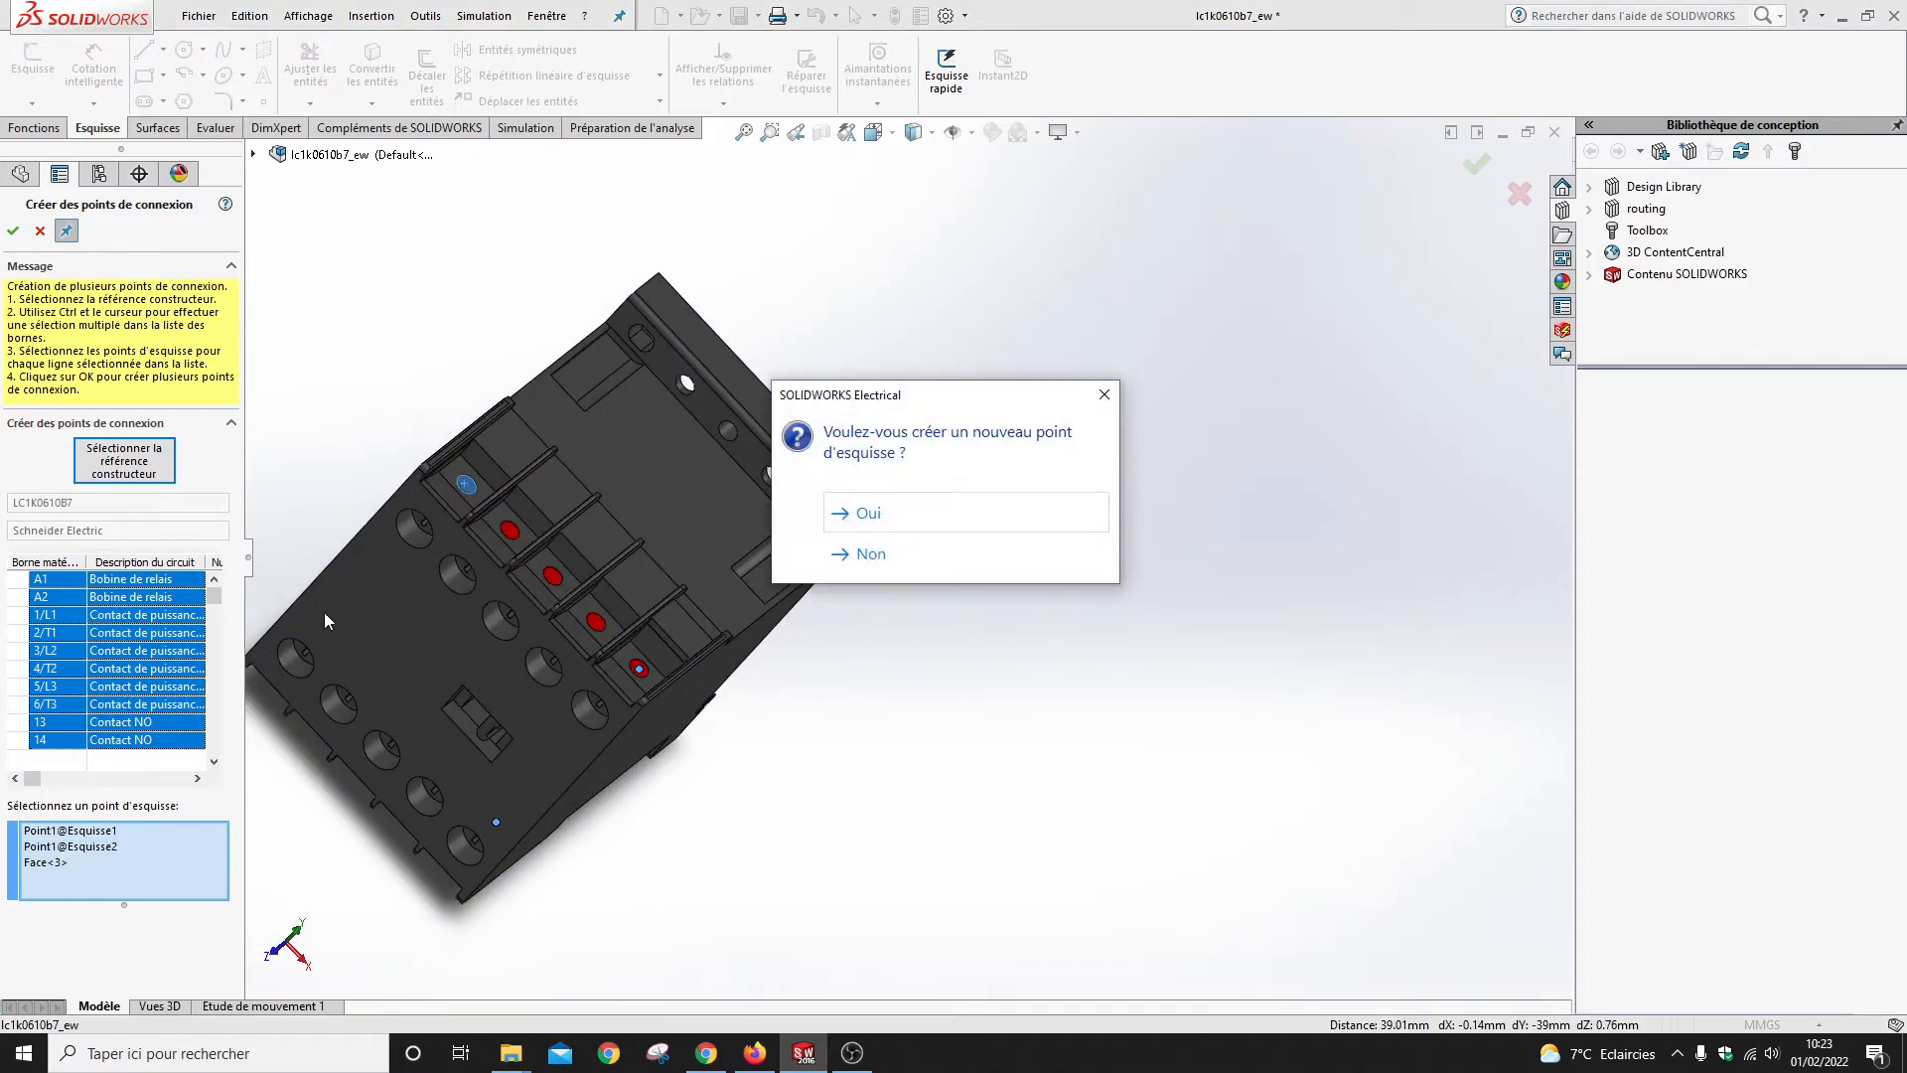
click(911, 526)
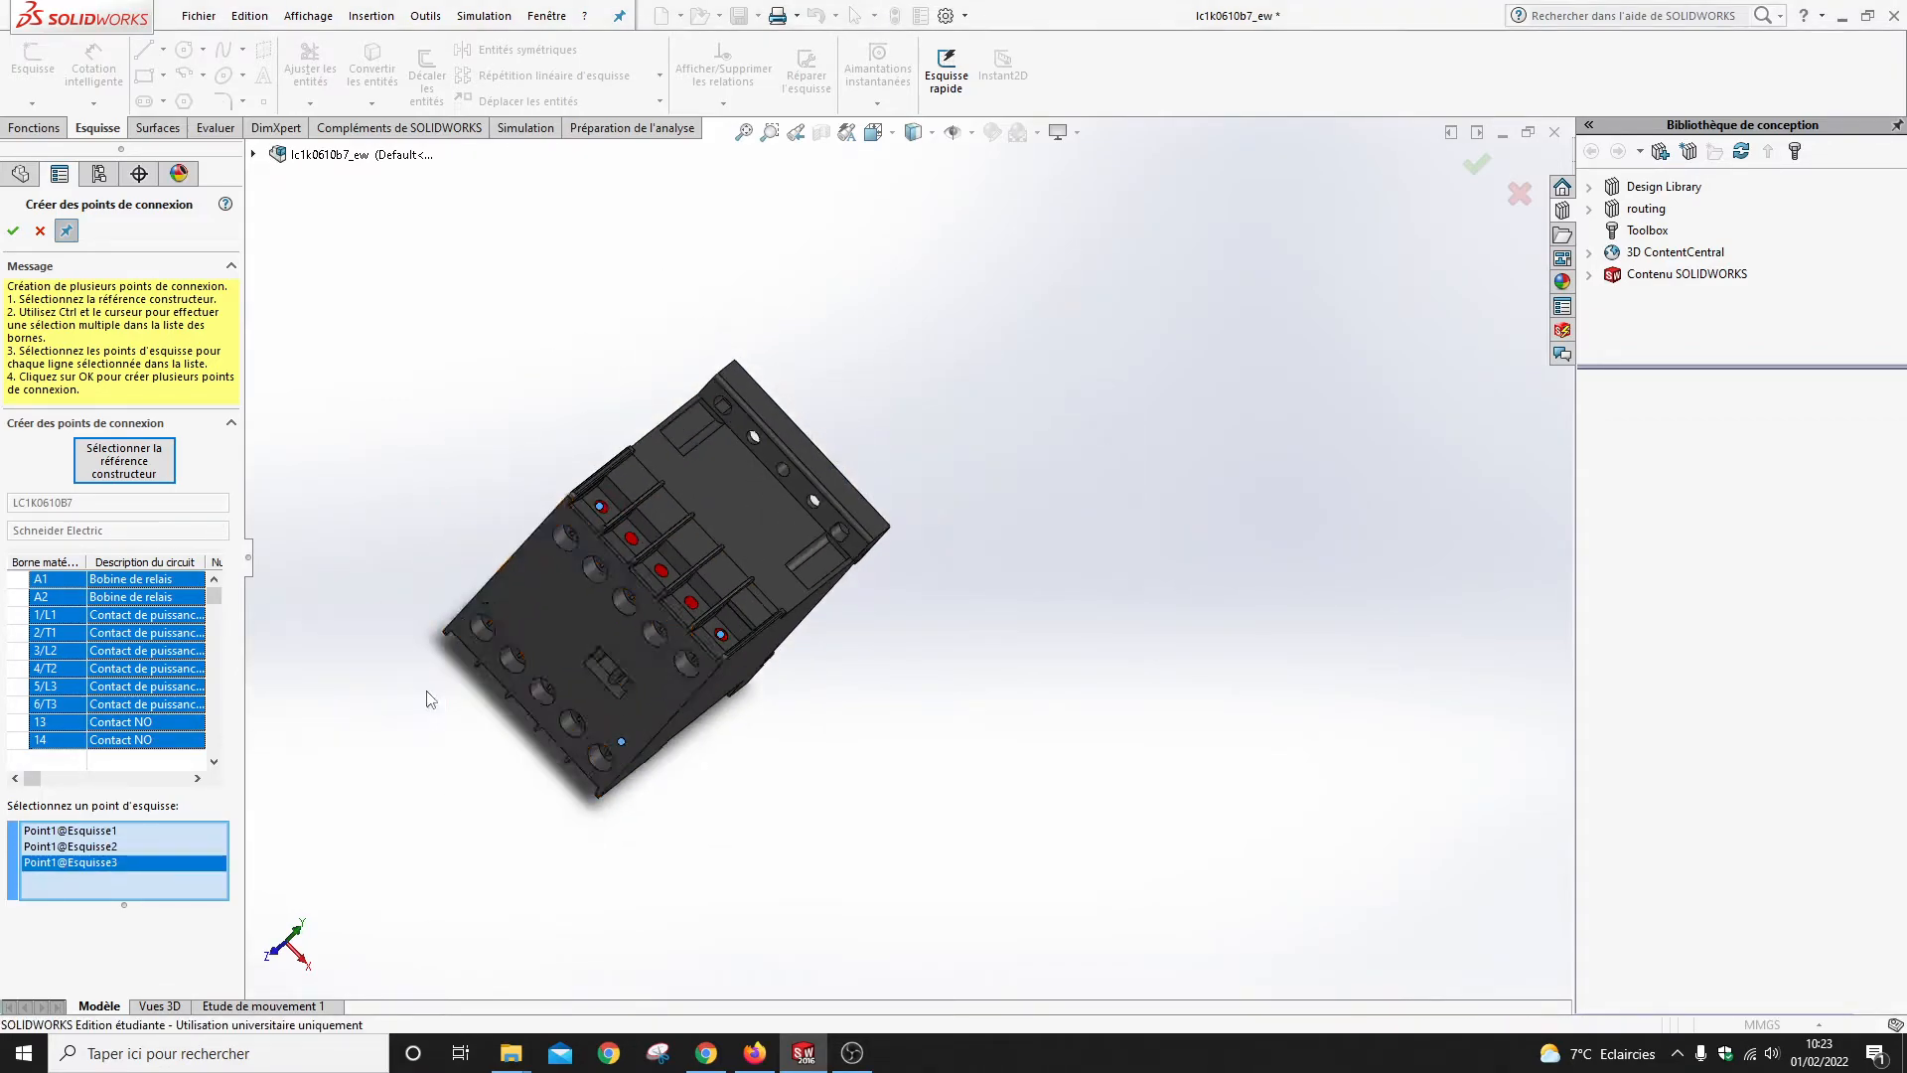
scroll(596, 615, down, 4)
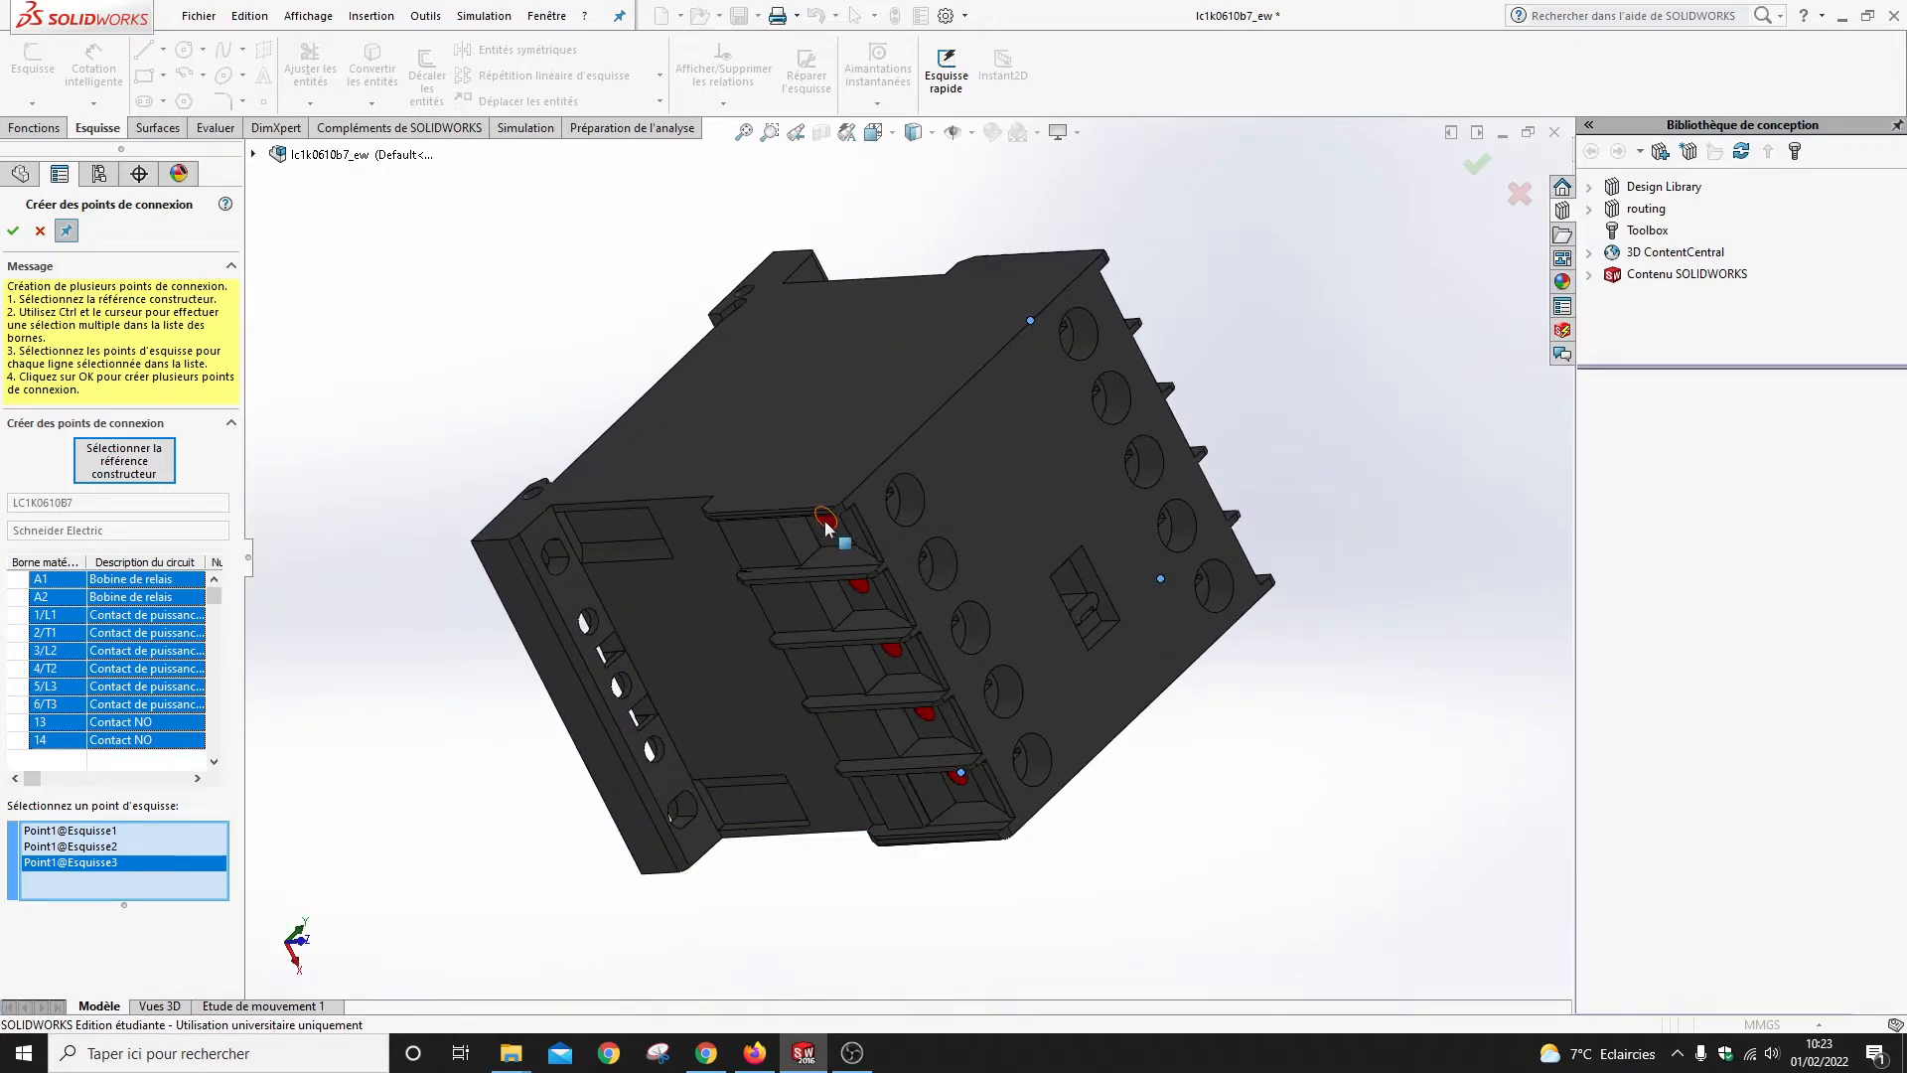
click(825, 526)
click(860, 508)
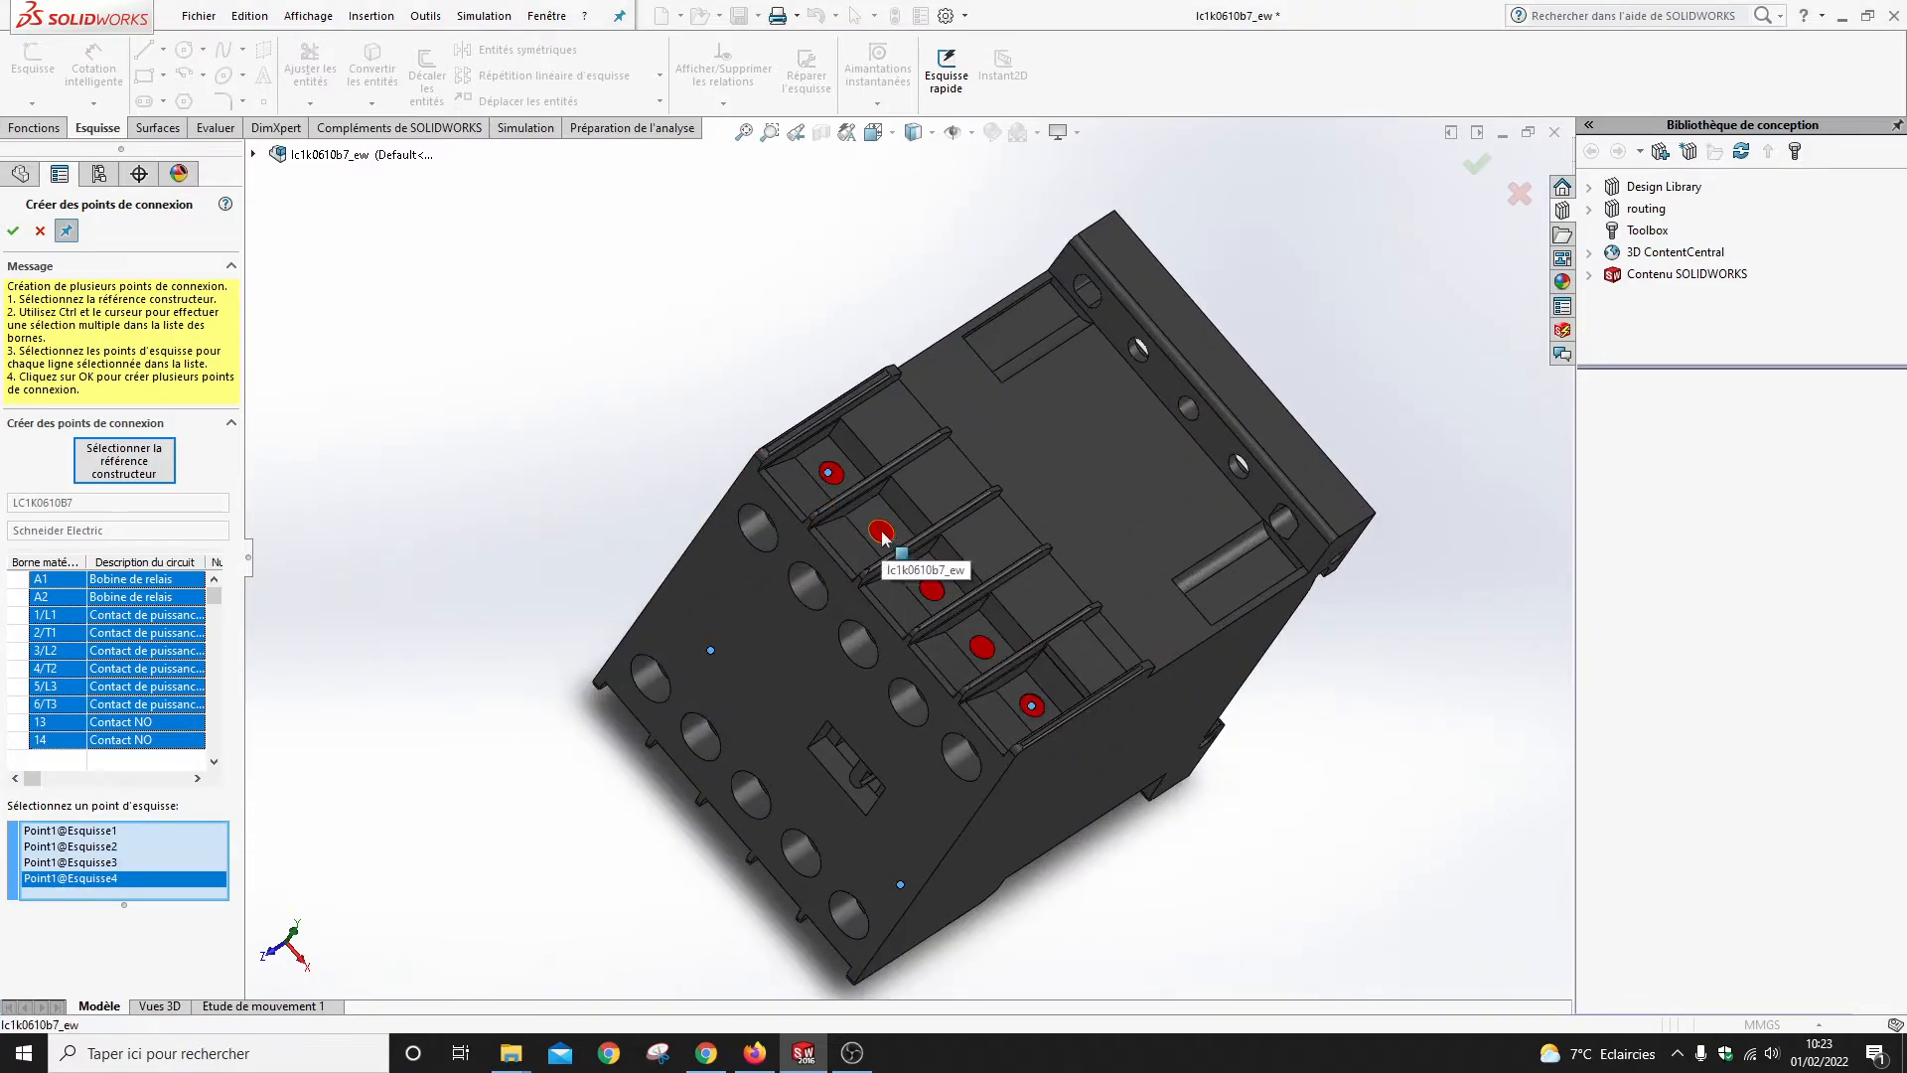
- Create new sketch points on the second red screw faces from the left in the upper and lower terminal rows
click(882, 533)
click(907, 511)
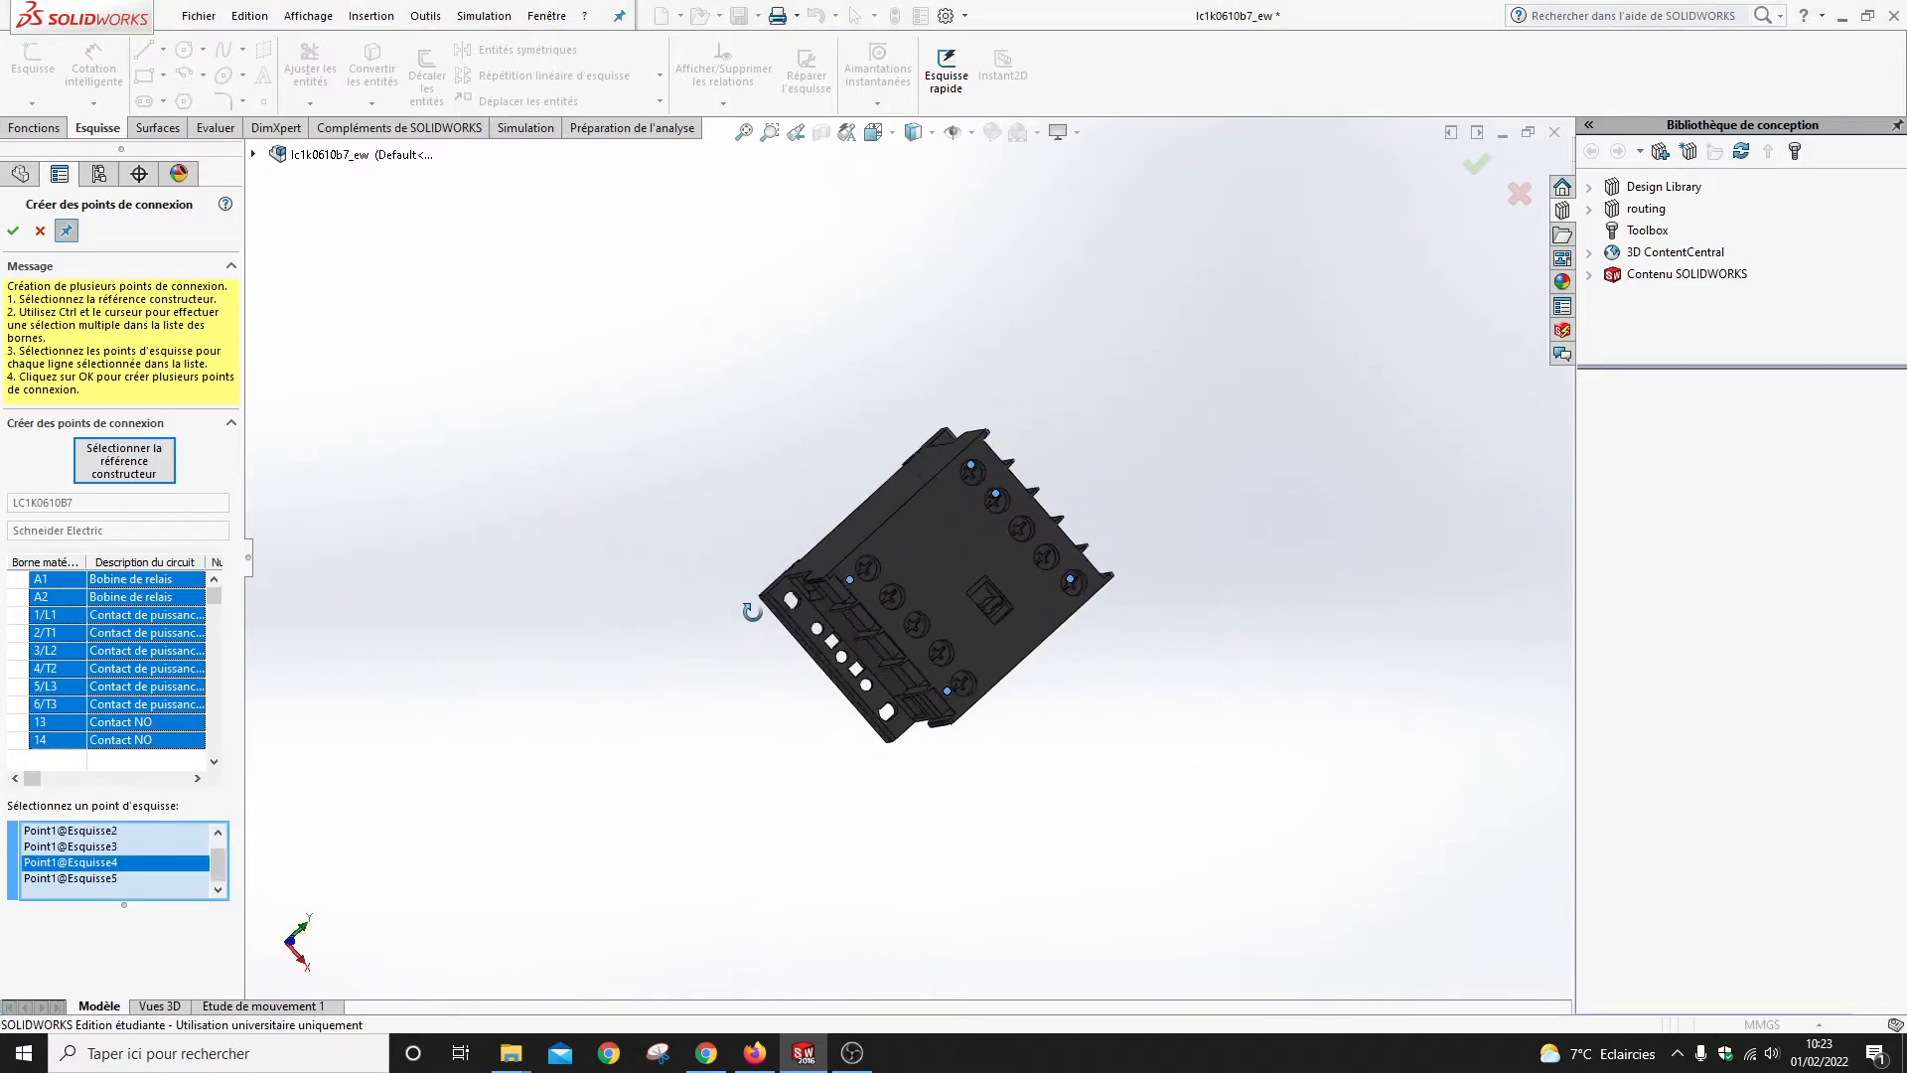
scroll(895, 578, down, 2)
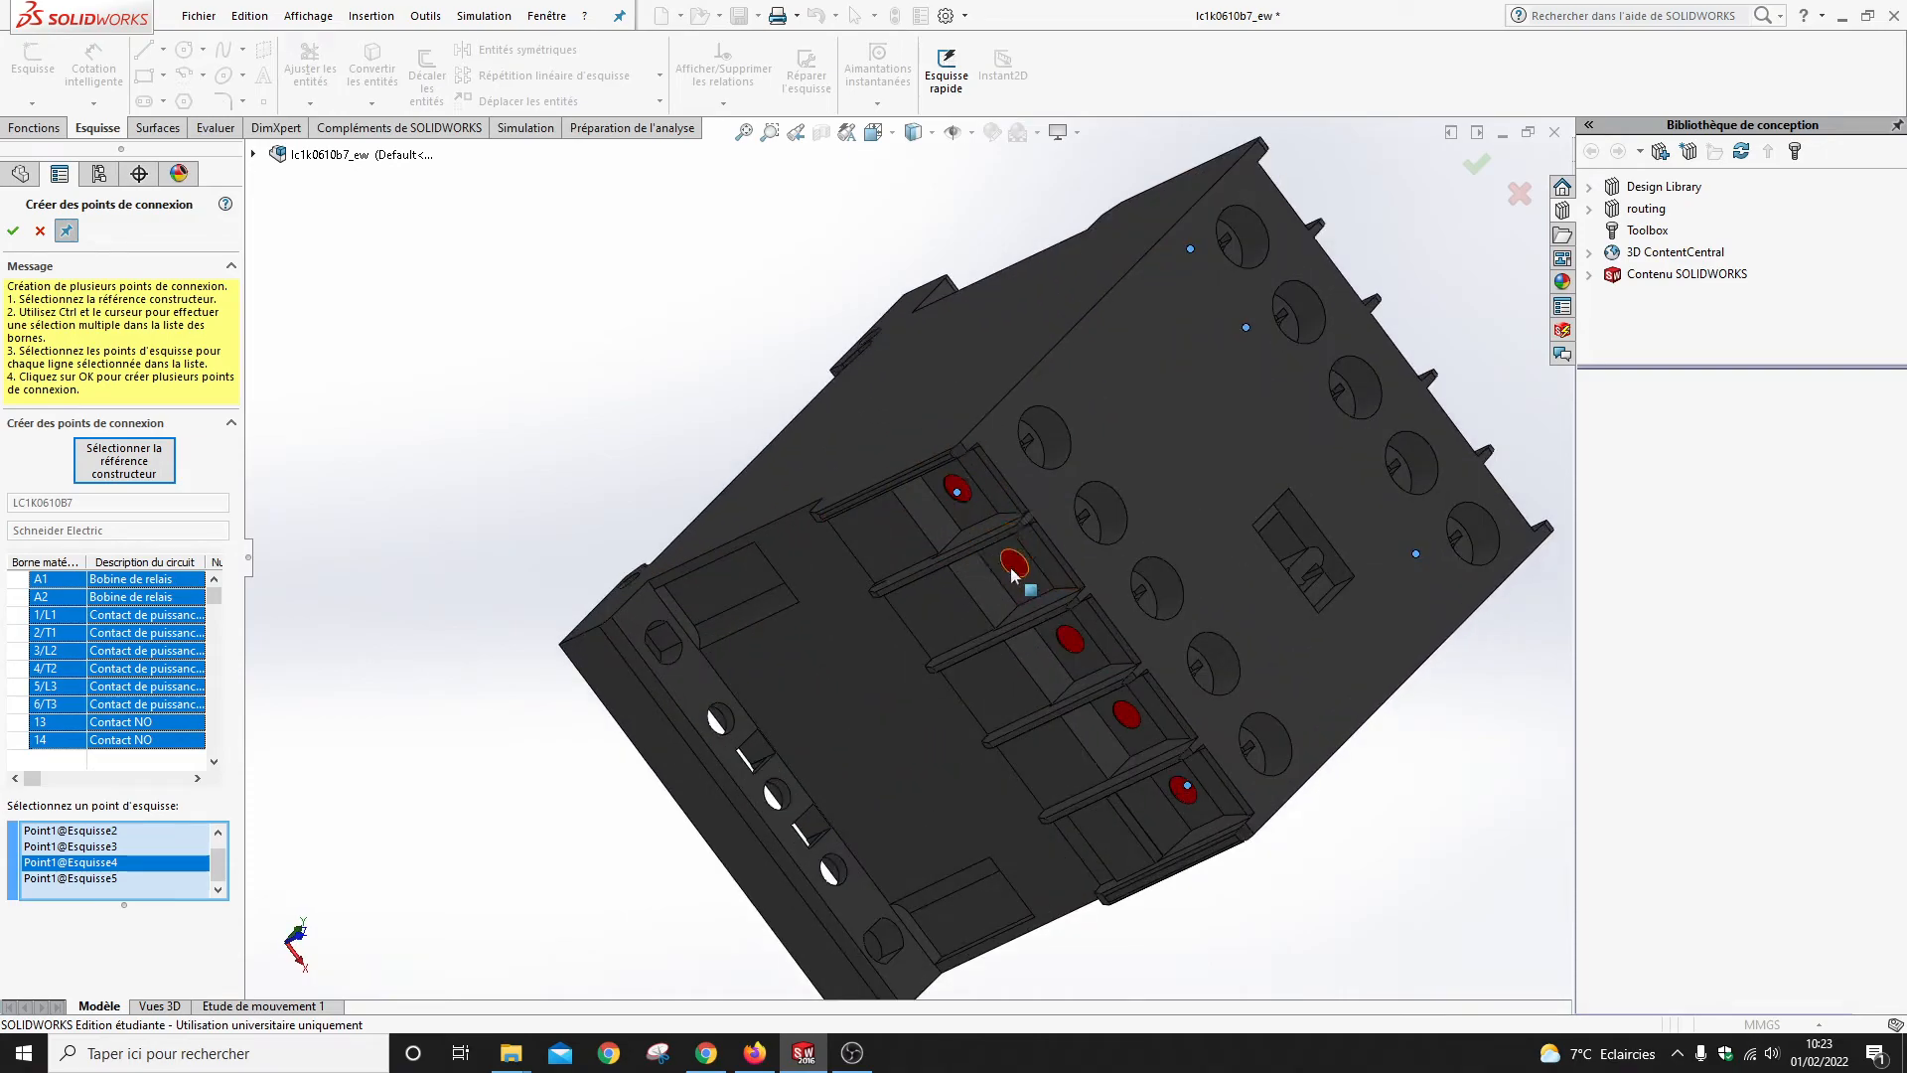
click(1013, 573)
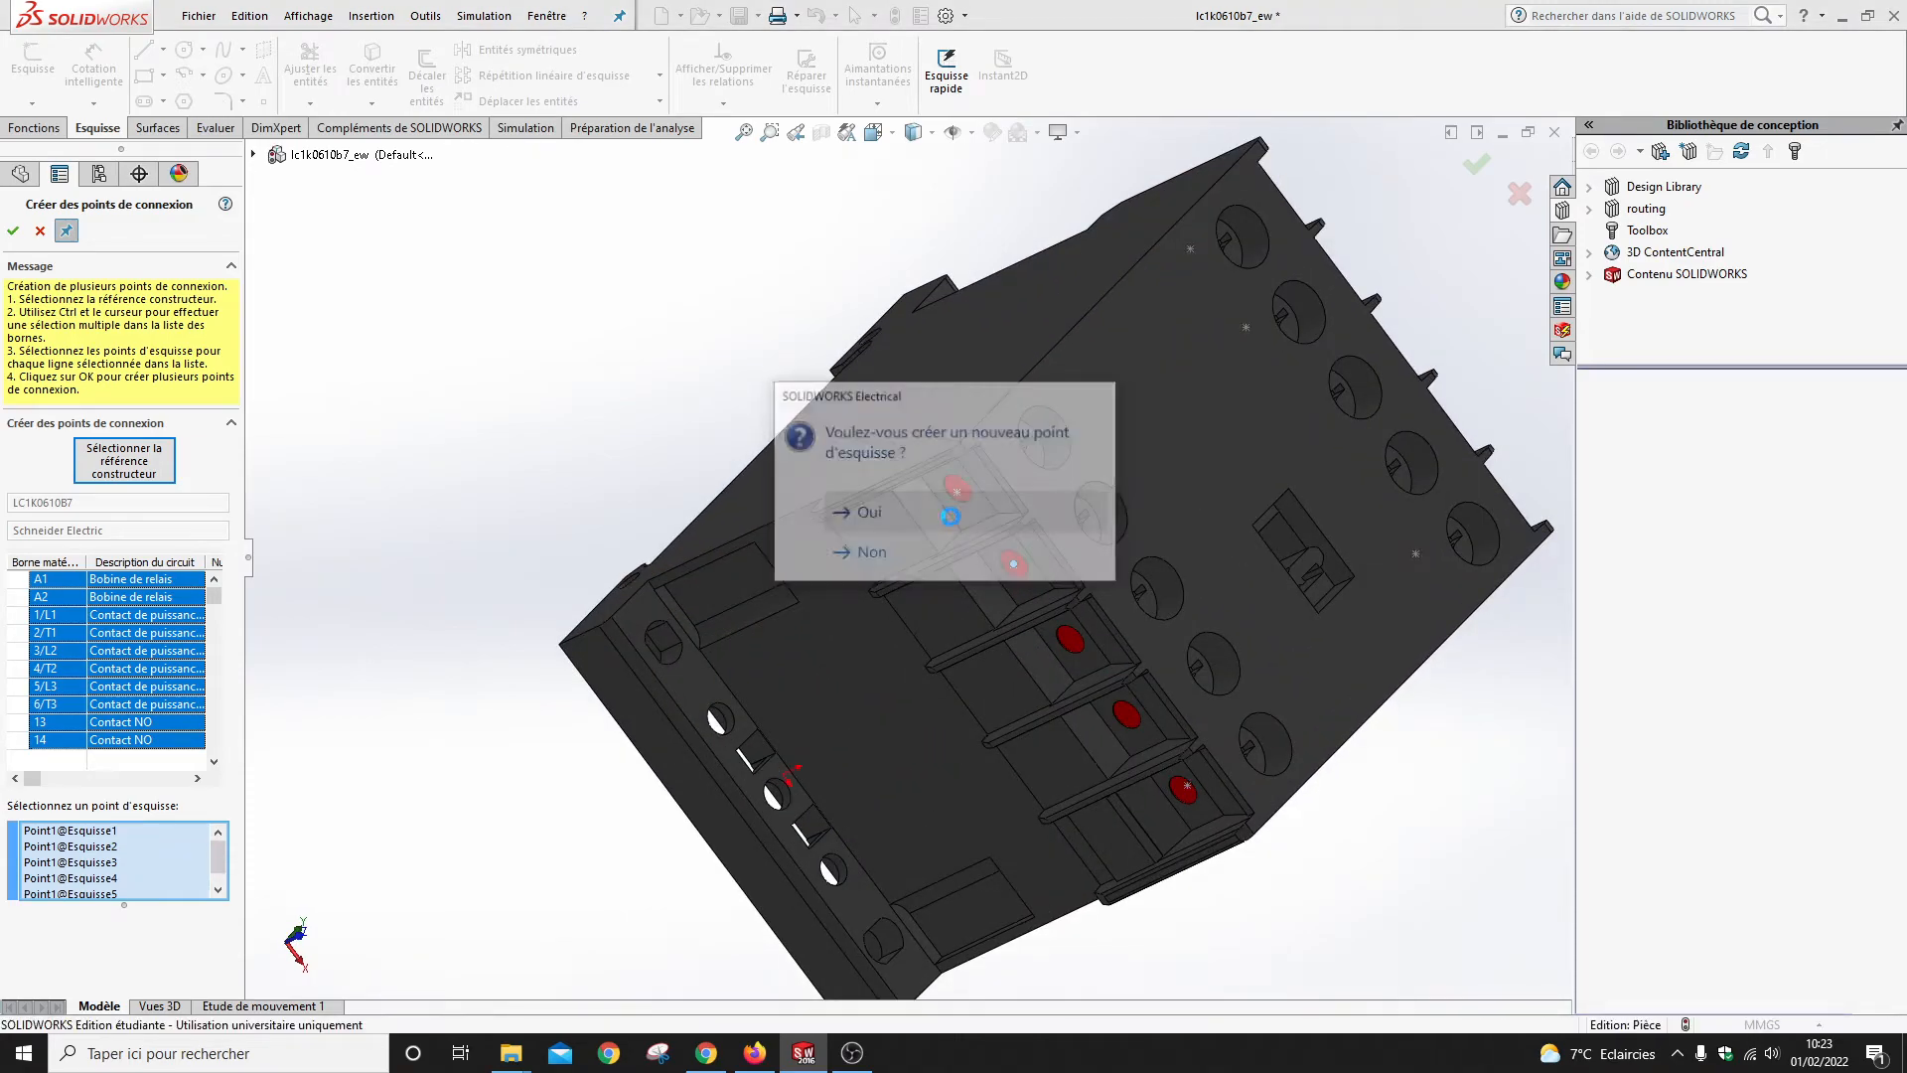
click(957, 516)
- Create new sketch points on the middle red screw faces in the contactor's upper and lower terminal rows
scroll(874, 596, down, 2)
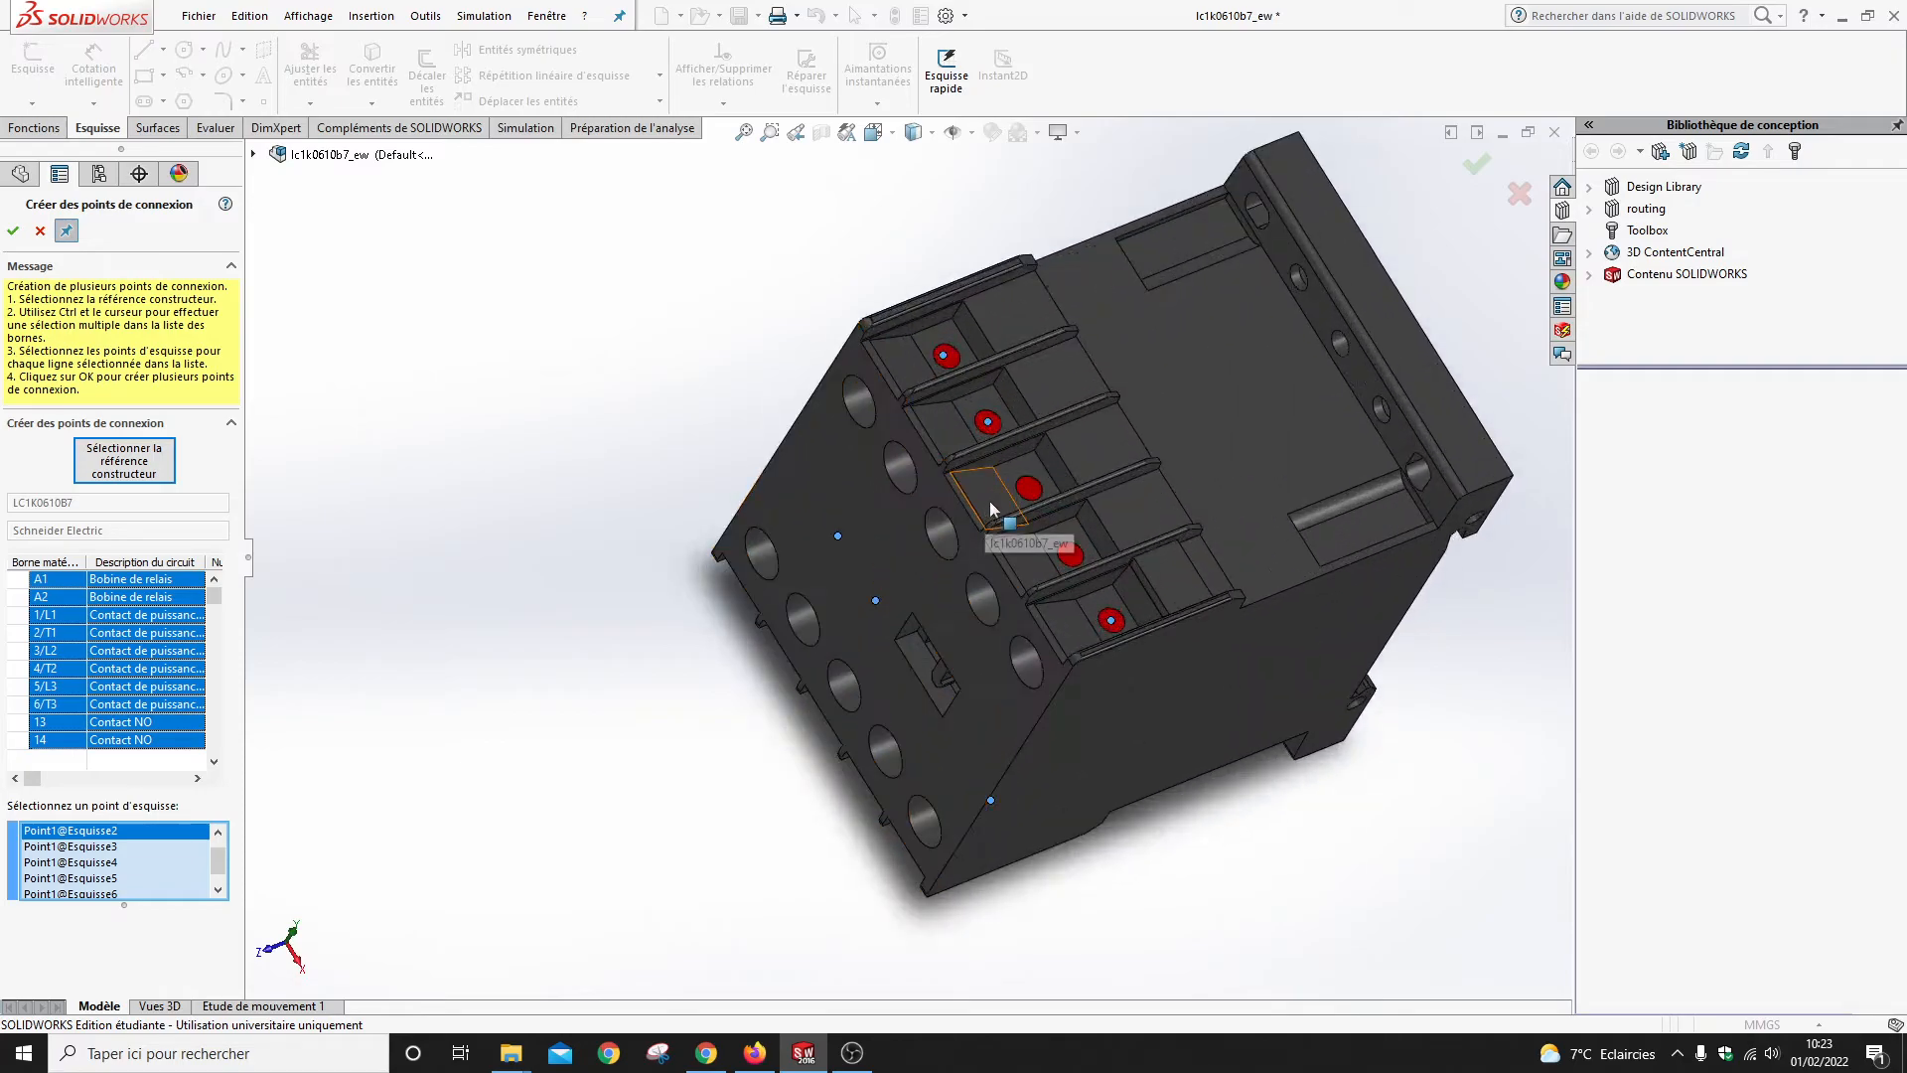
click(1028, 529)
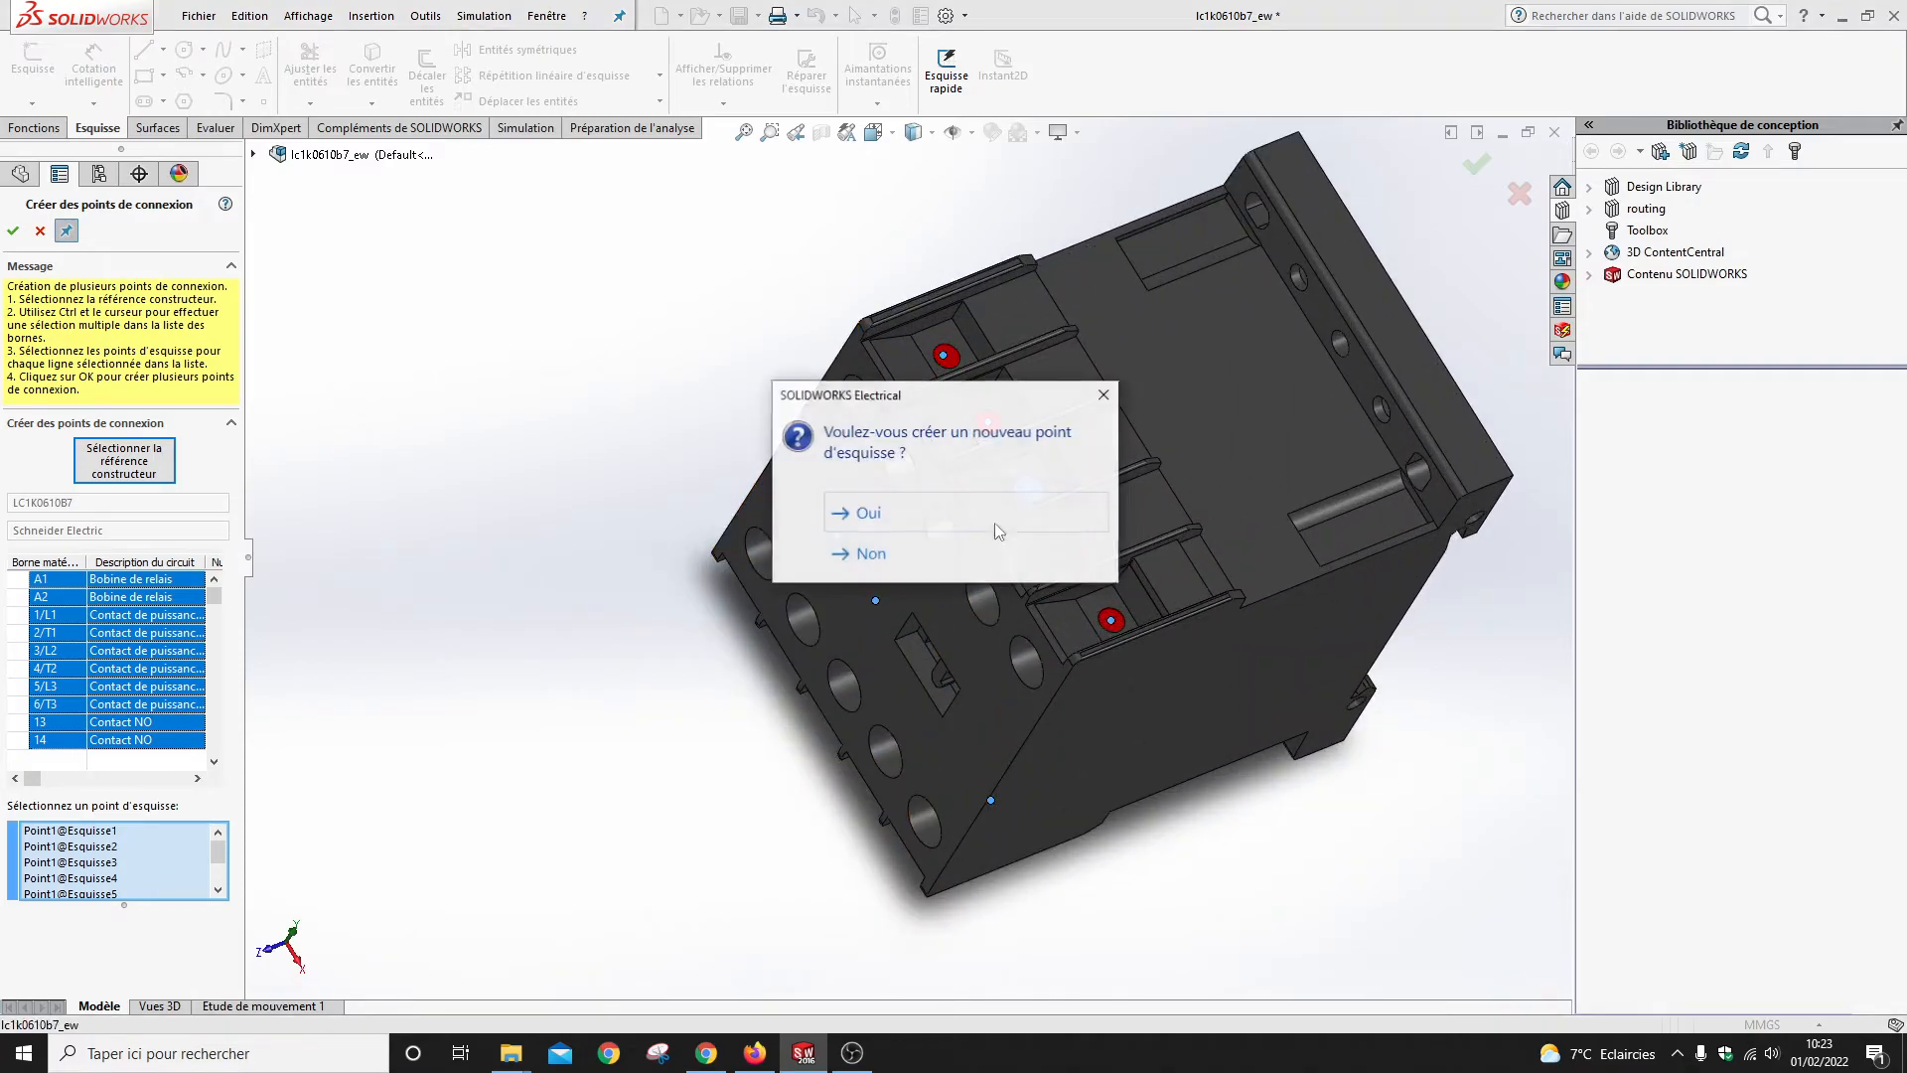
click(929, 517)
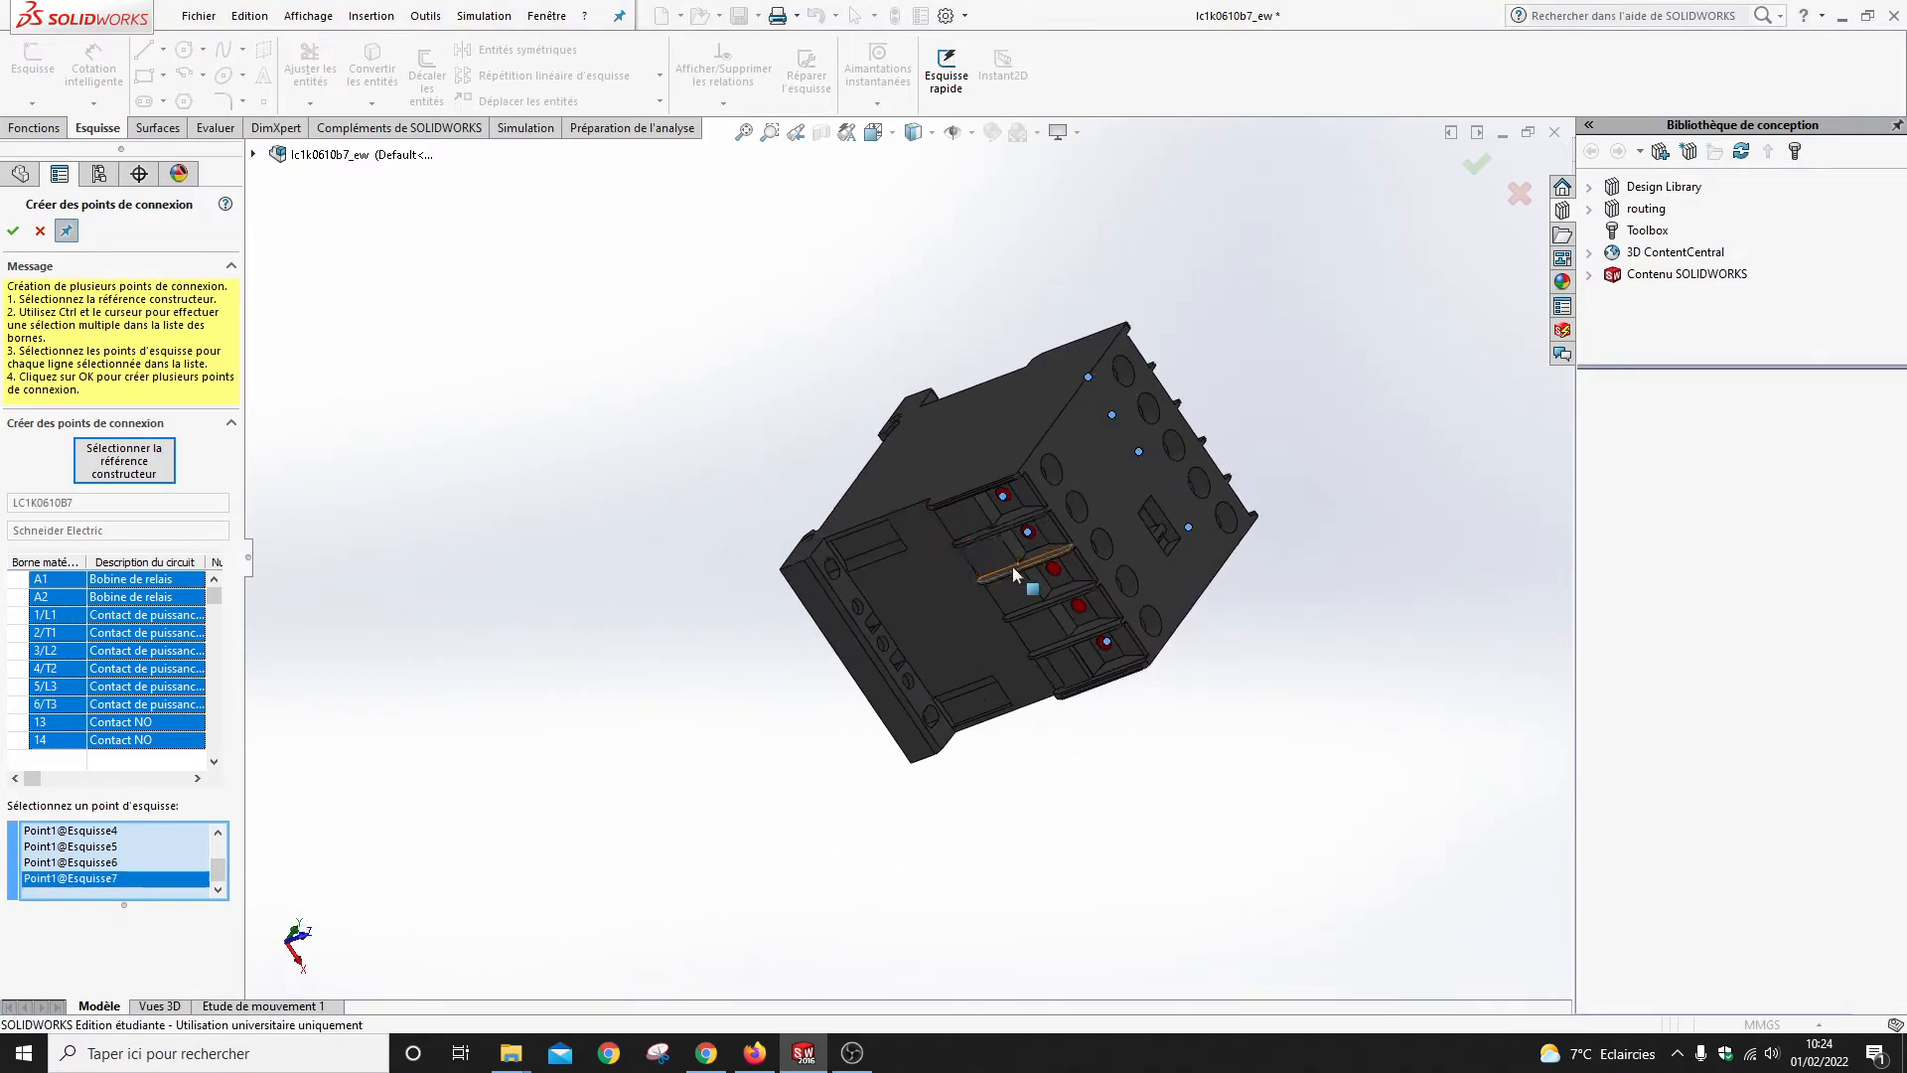
scroll(1011, 567, down, 2)
click(1062, 582)
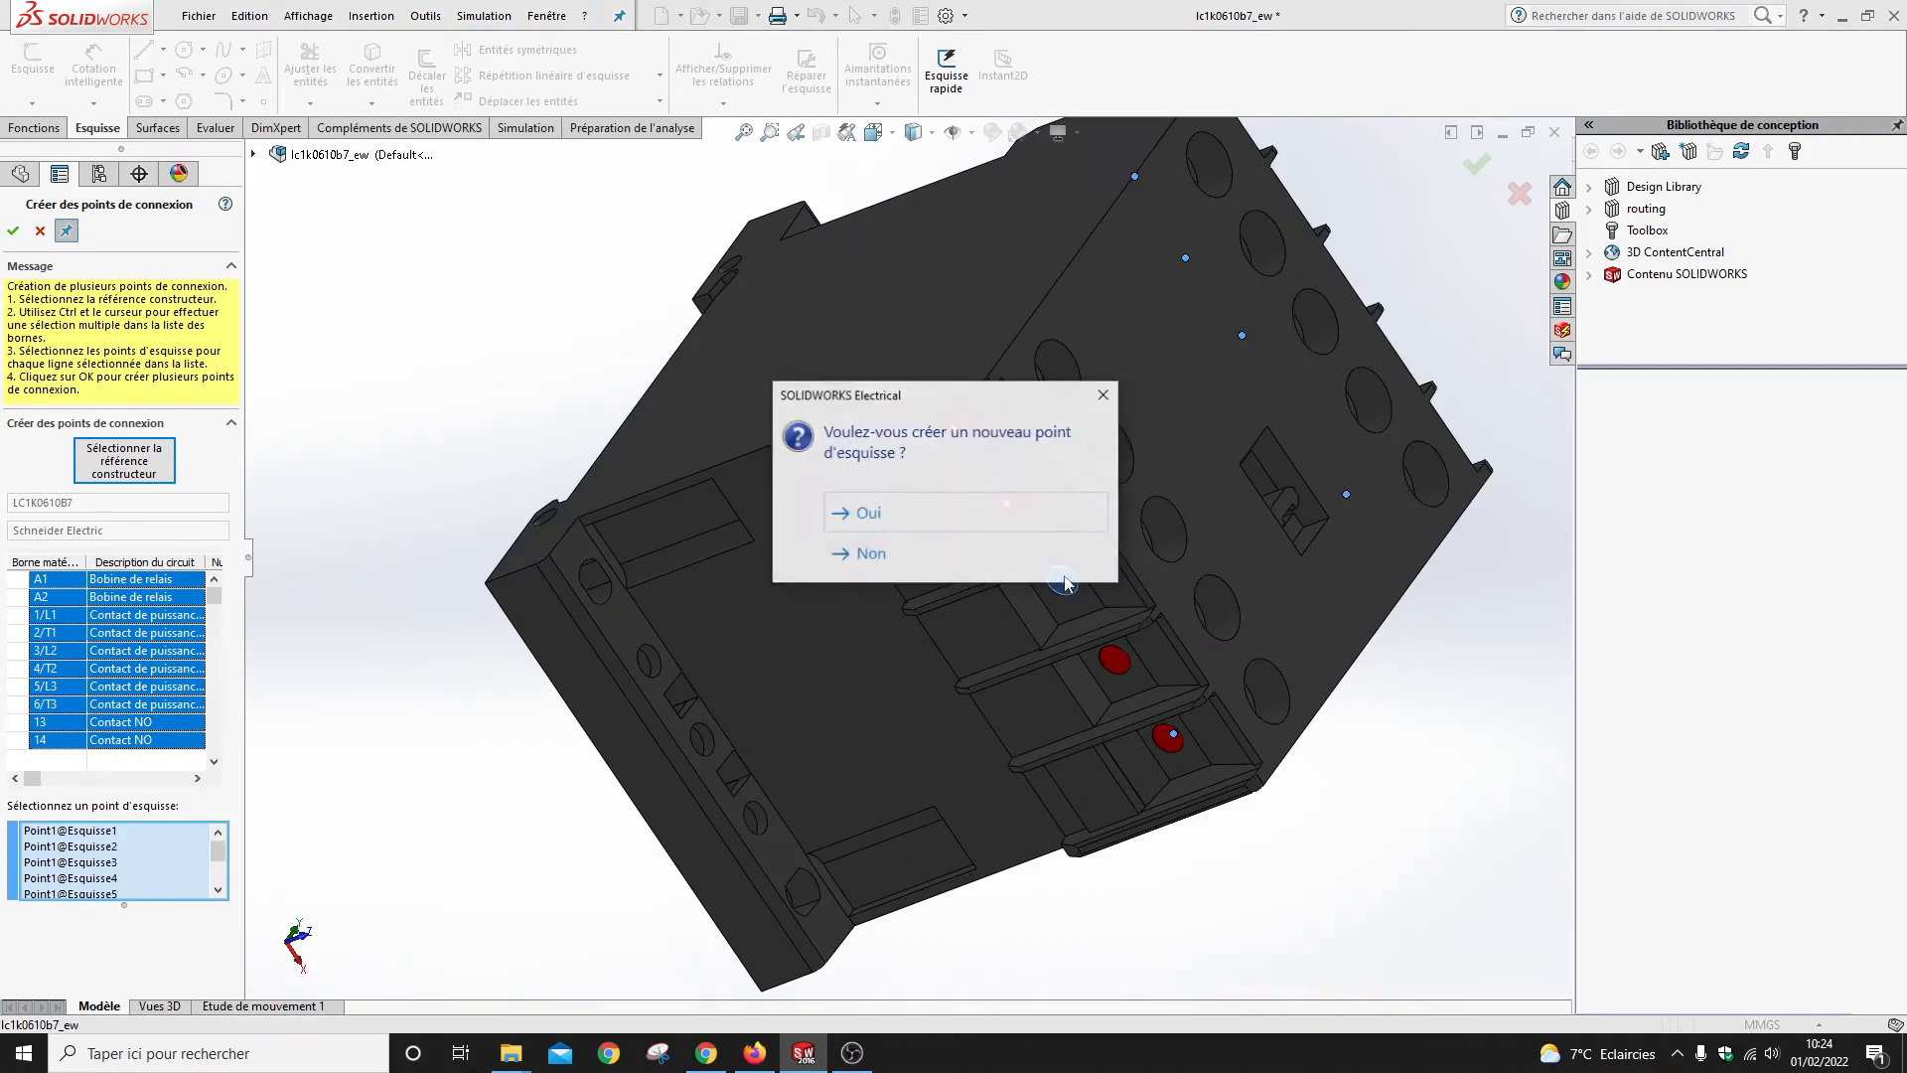
click(854, 511)
- Create new sketch points on the fourth red screw faces from the left in the upper and lower terminal rows
scroll(924, 505, up, 3)
middle_drag(906, 509, 760, 621)
scroll(972, 546, down, 4)
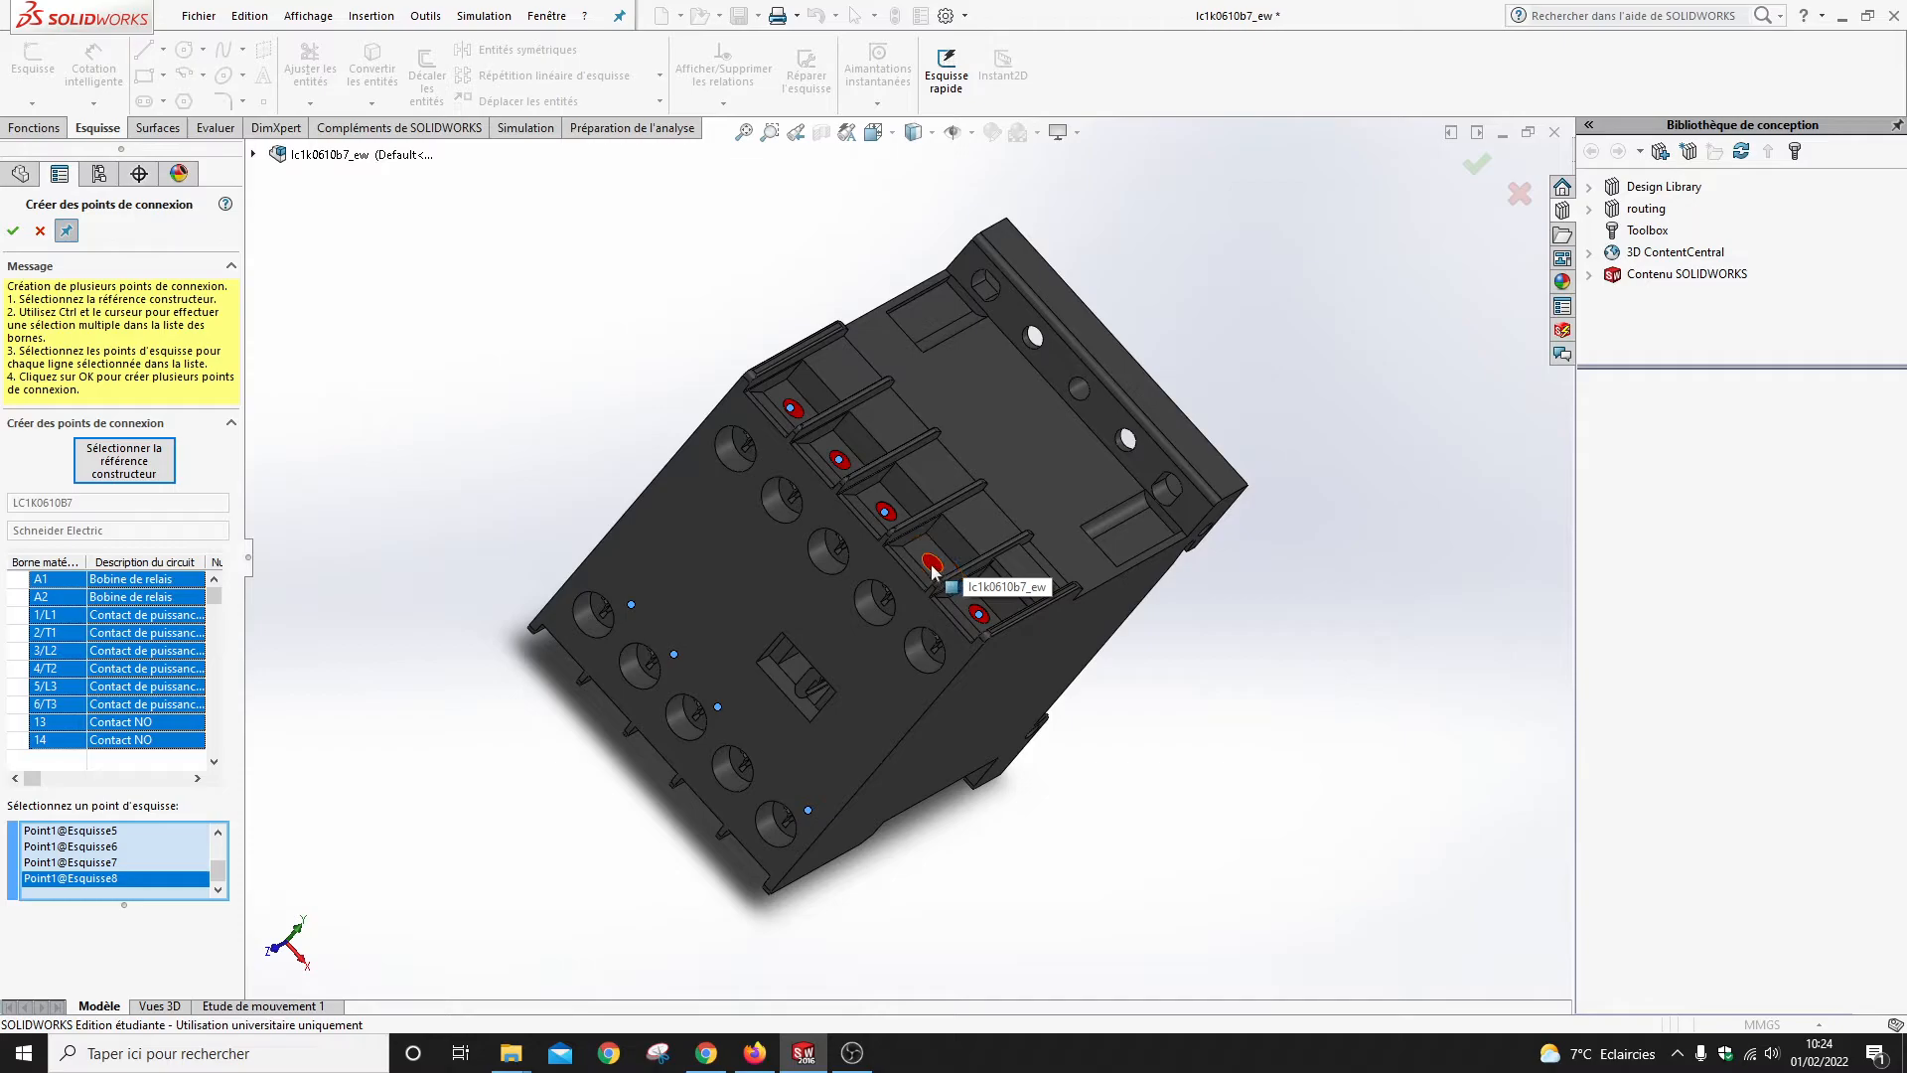
click(932, 565)
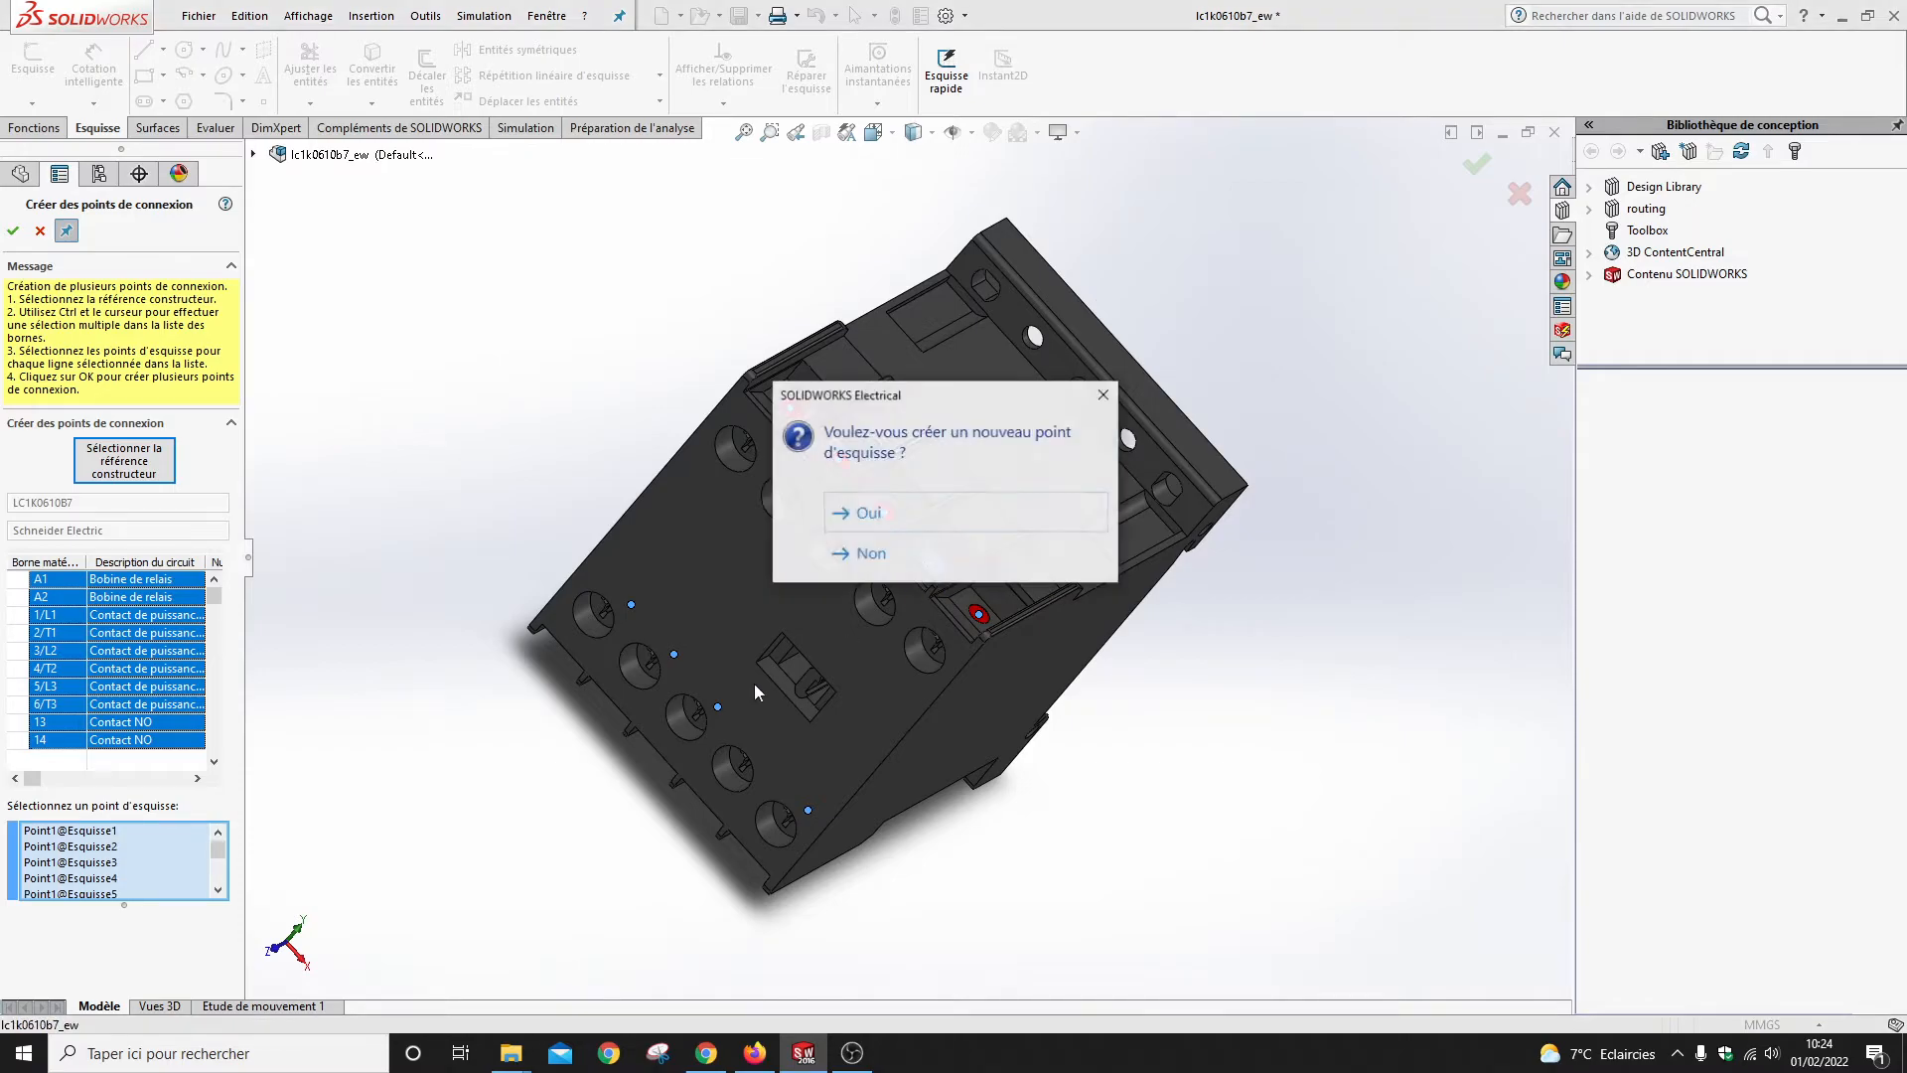
click(867, 513)
scroll(854, 561, up, 3)
middle_drag(854, 560, 909, 473)
scroll(973, 562, down, 5)
click(976, 570)
click(897, 517)
- Generate the connection points for the selected terminals from the sketch points, then finish the electrical component creation wizard
scroll(923, 586, up, 4)
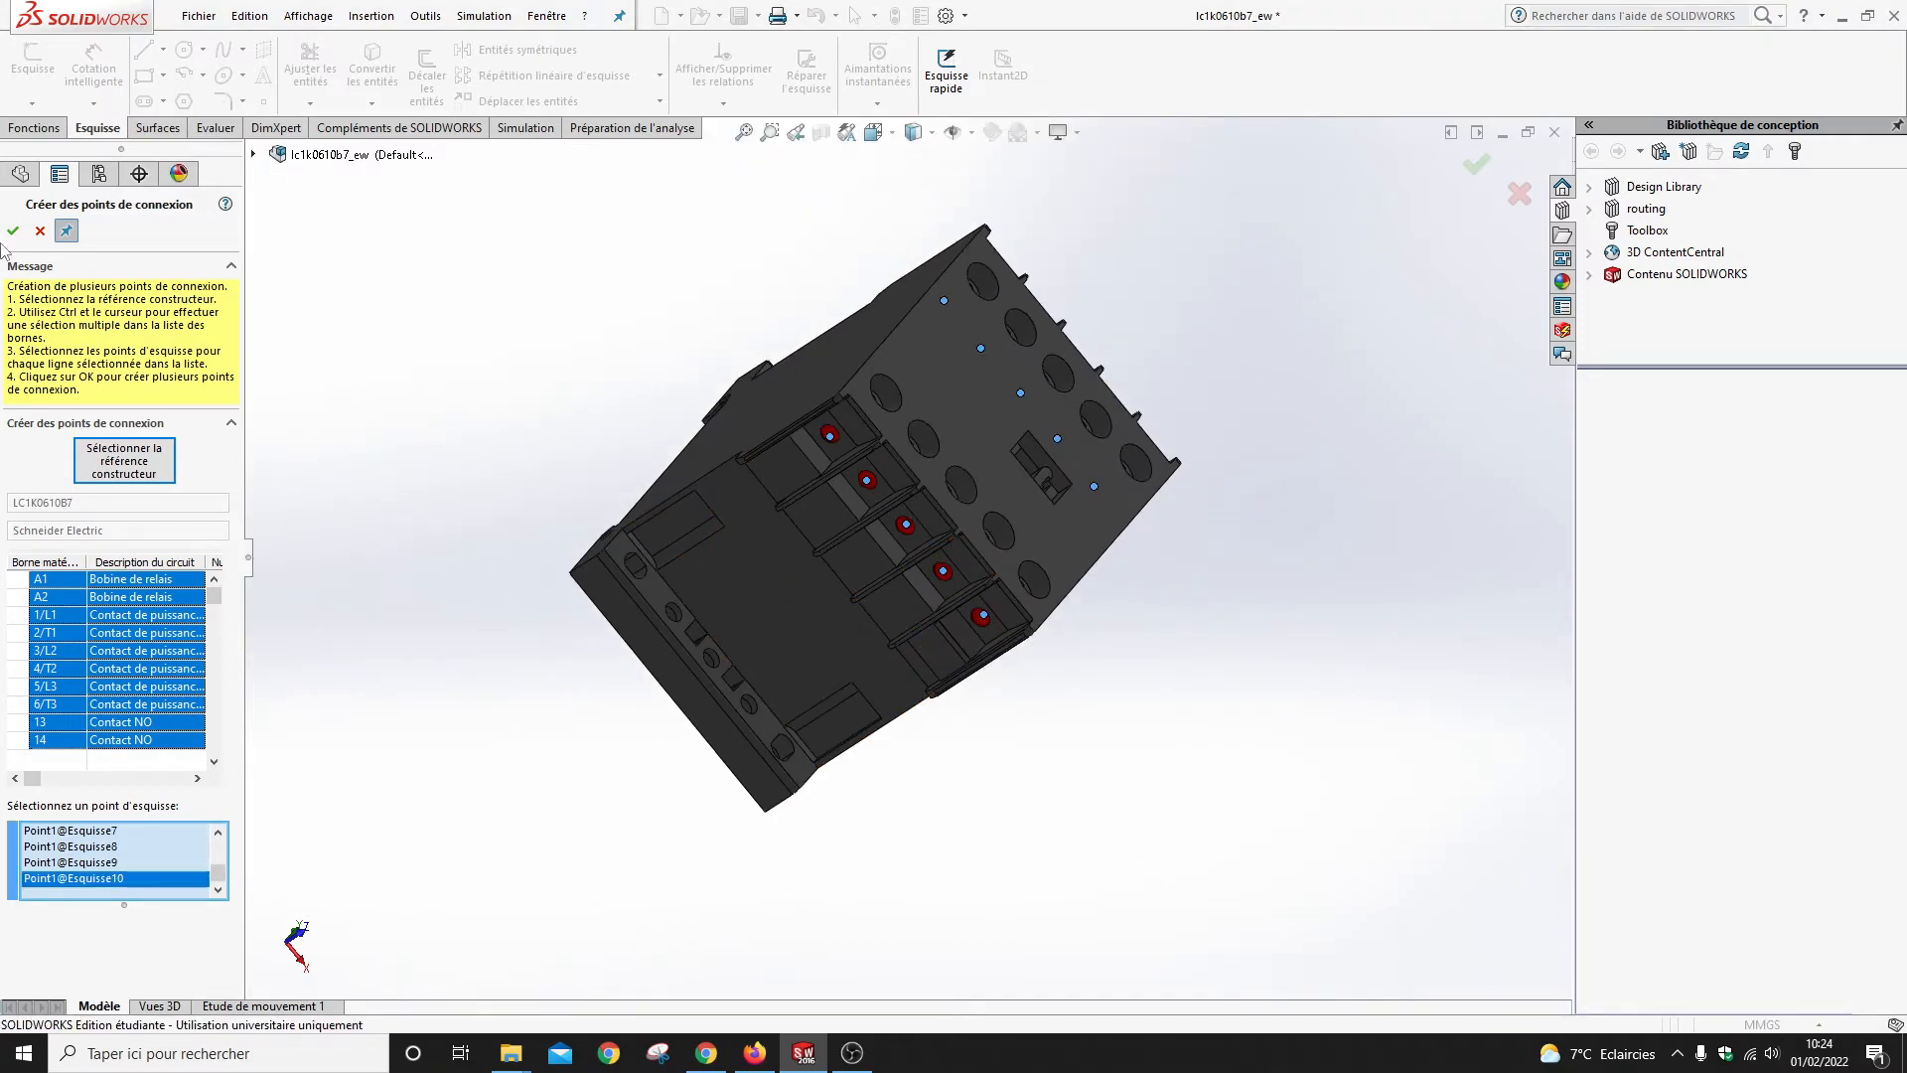
click(13, 231)
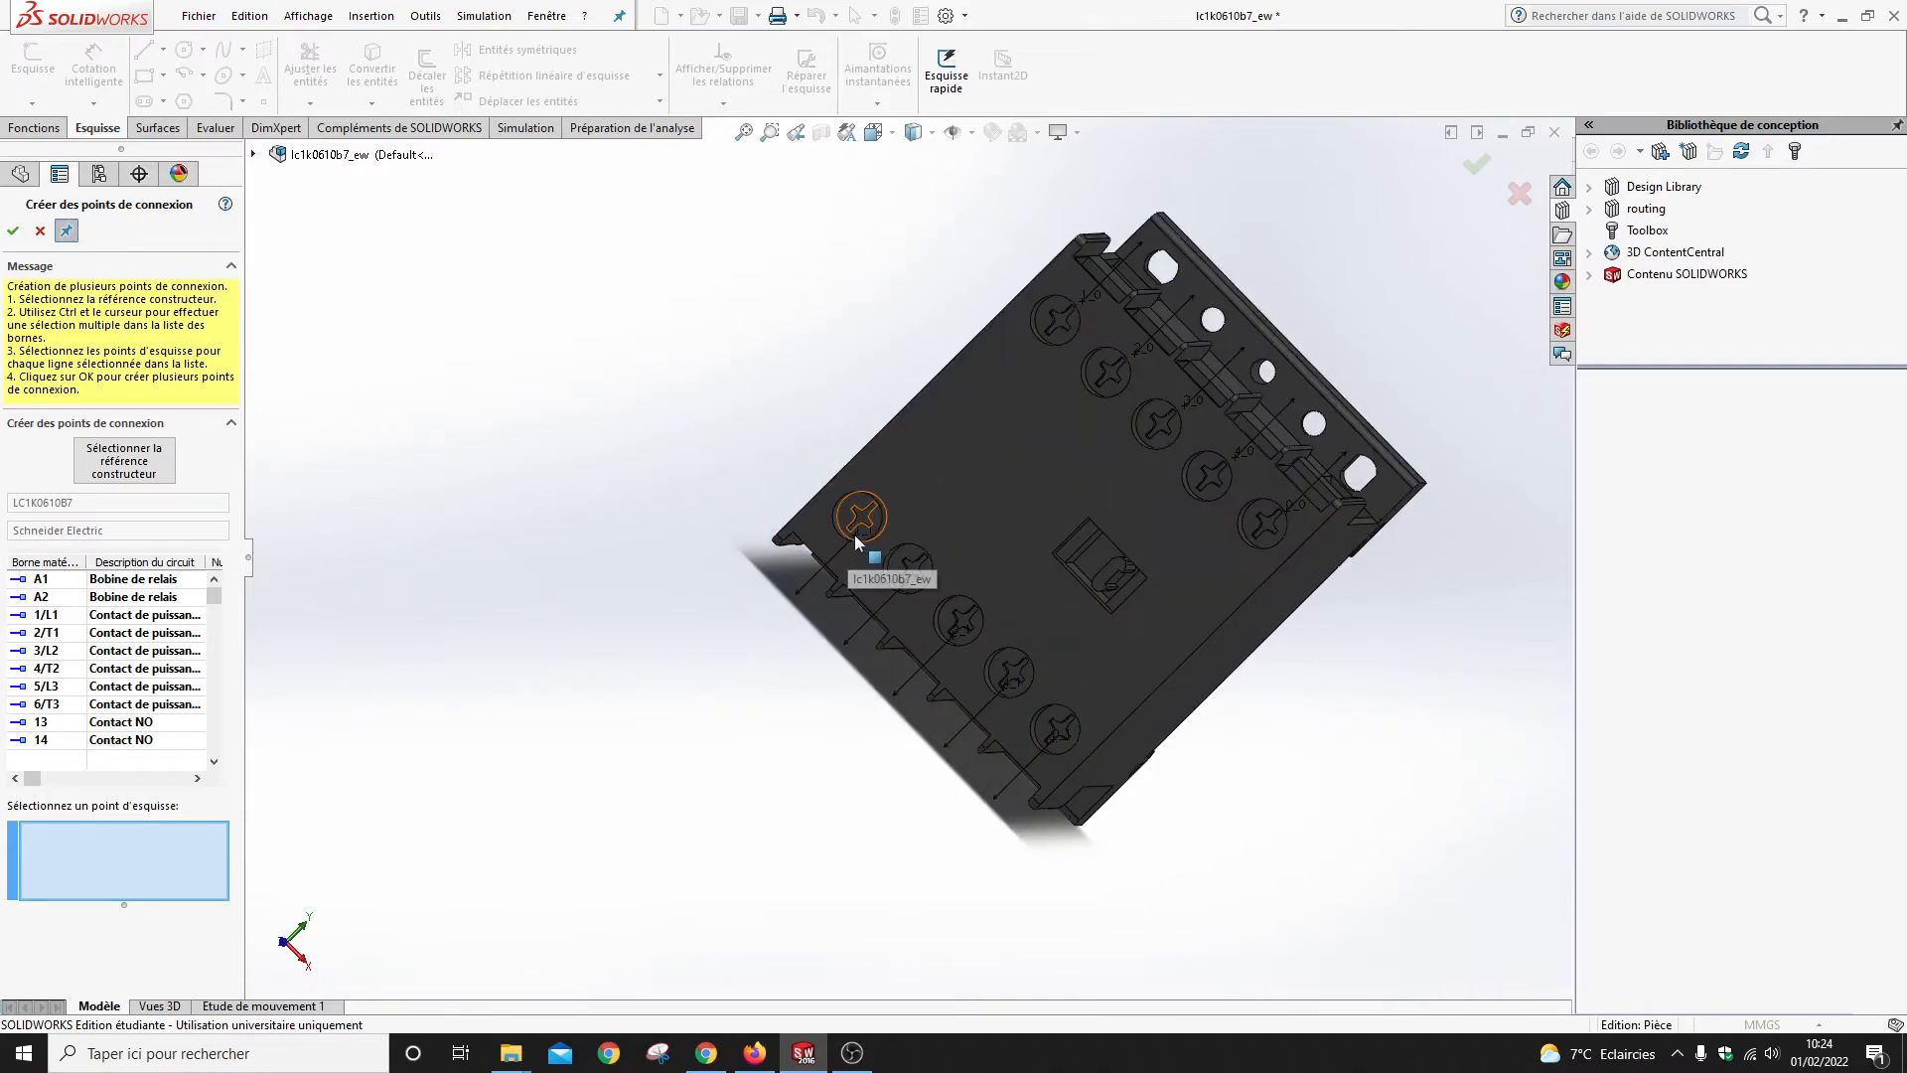
middle_drag(815, 605, 931, 477)
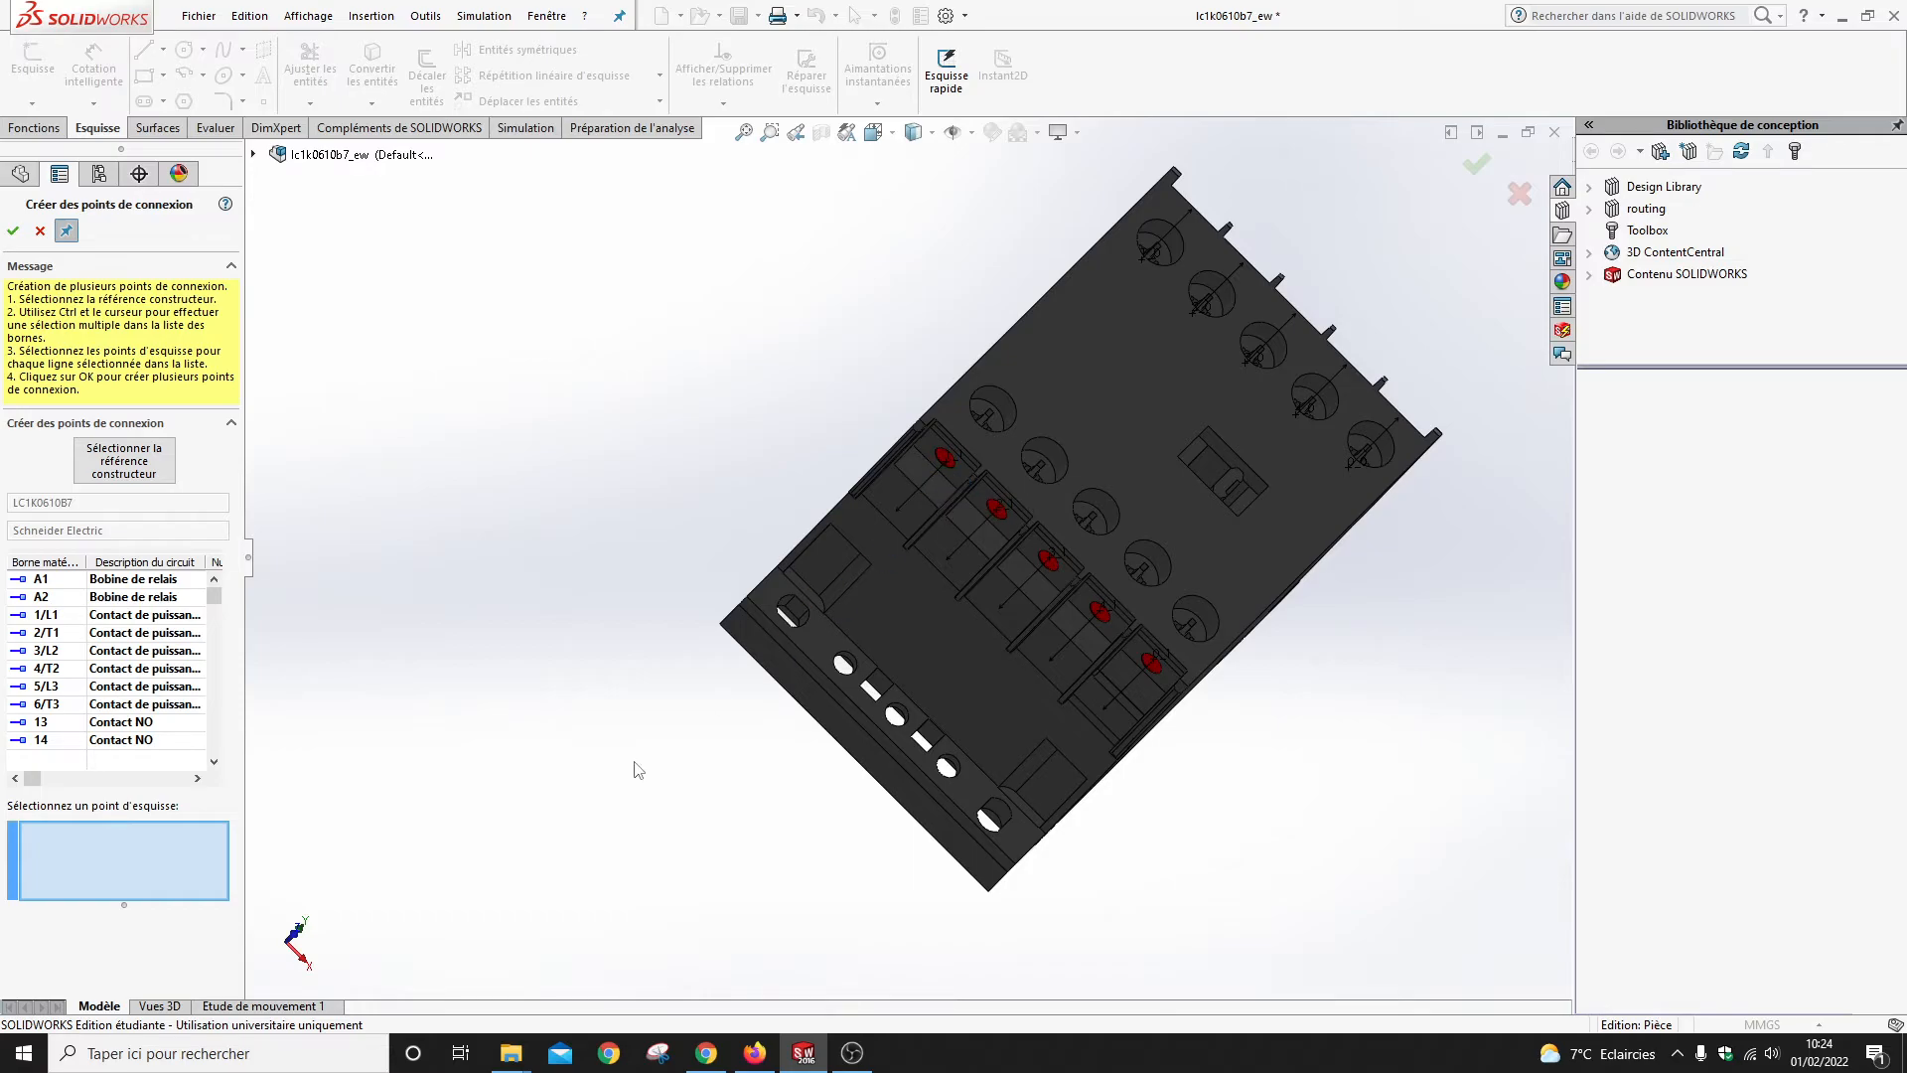
click(40, 232)
click(575, 952)
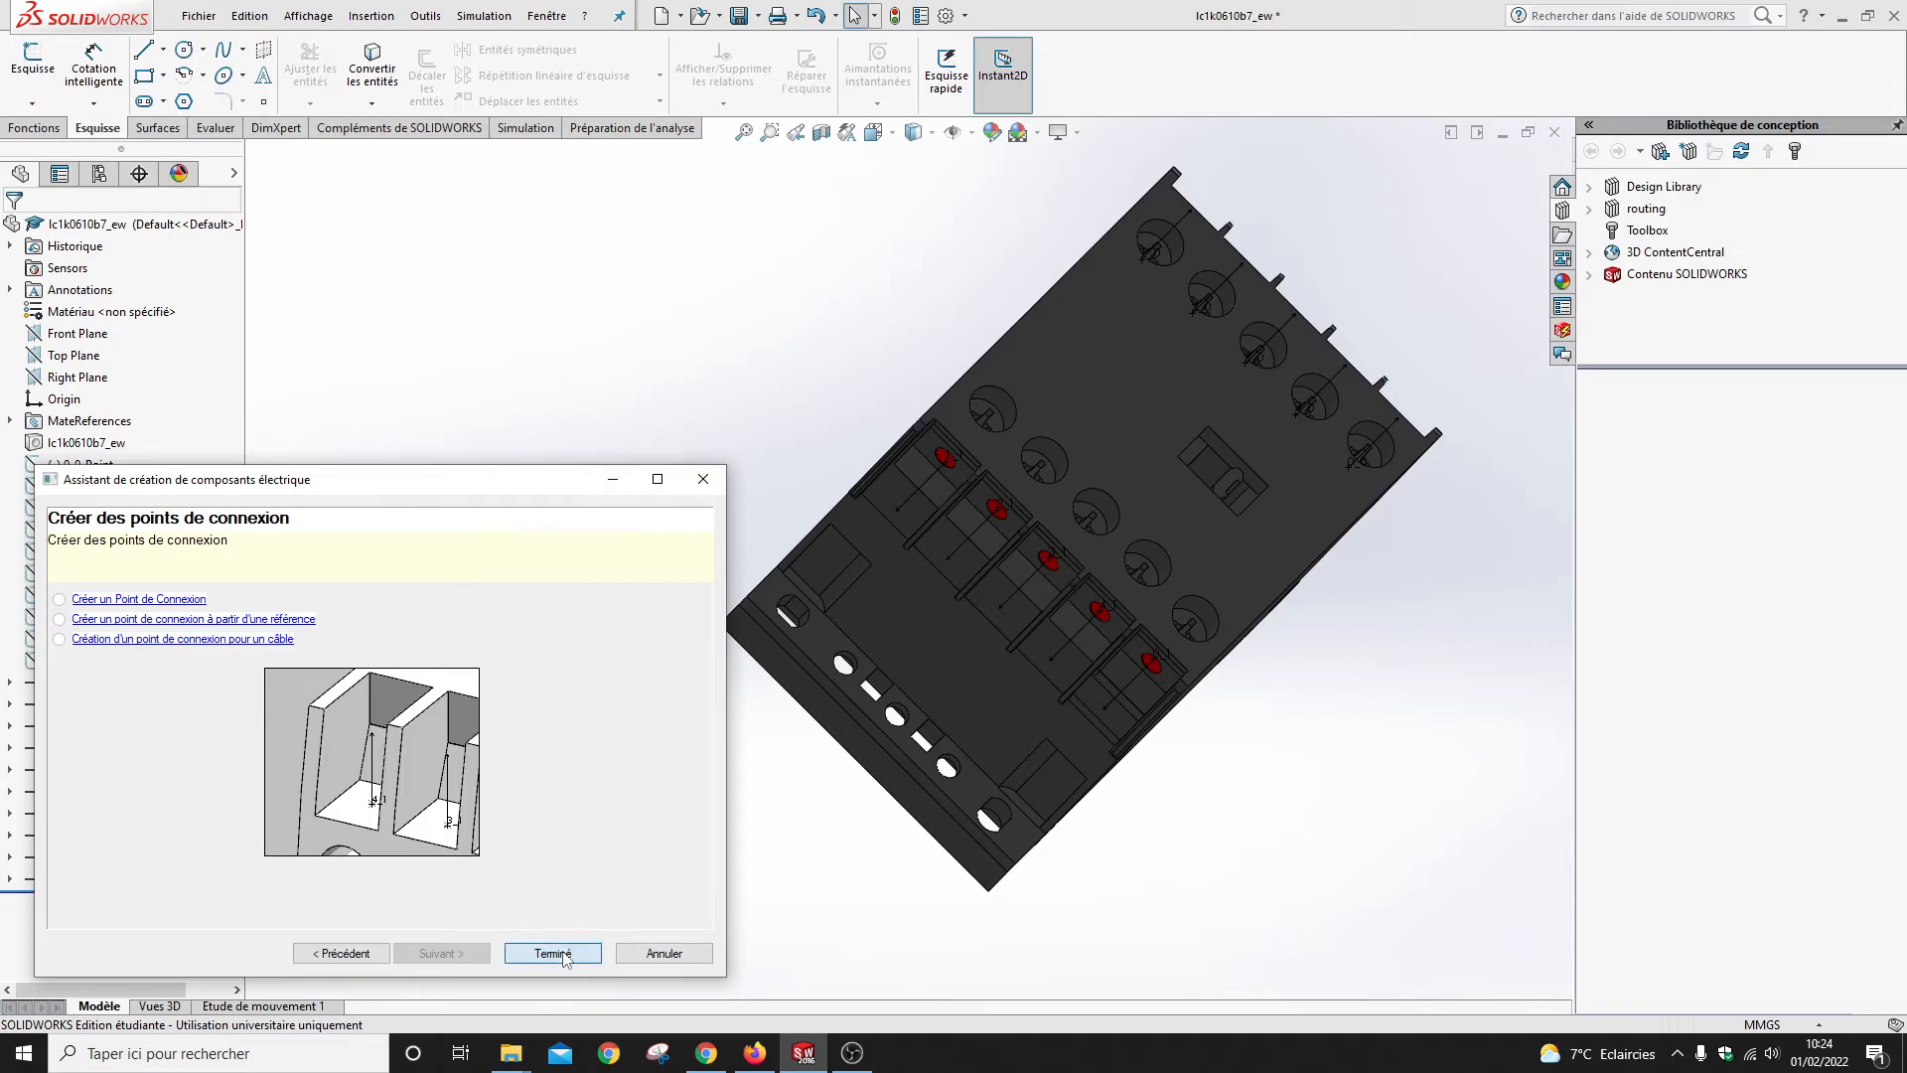
- Inspect the connection points on the contactor and check the routing direction in the definition of connection point 0_0
middle_drag(736, 519, 1160, 264)
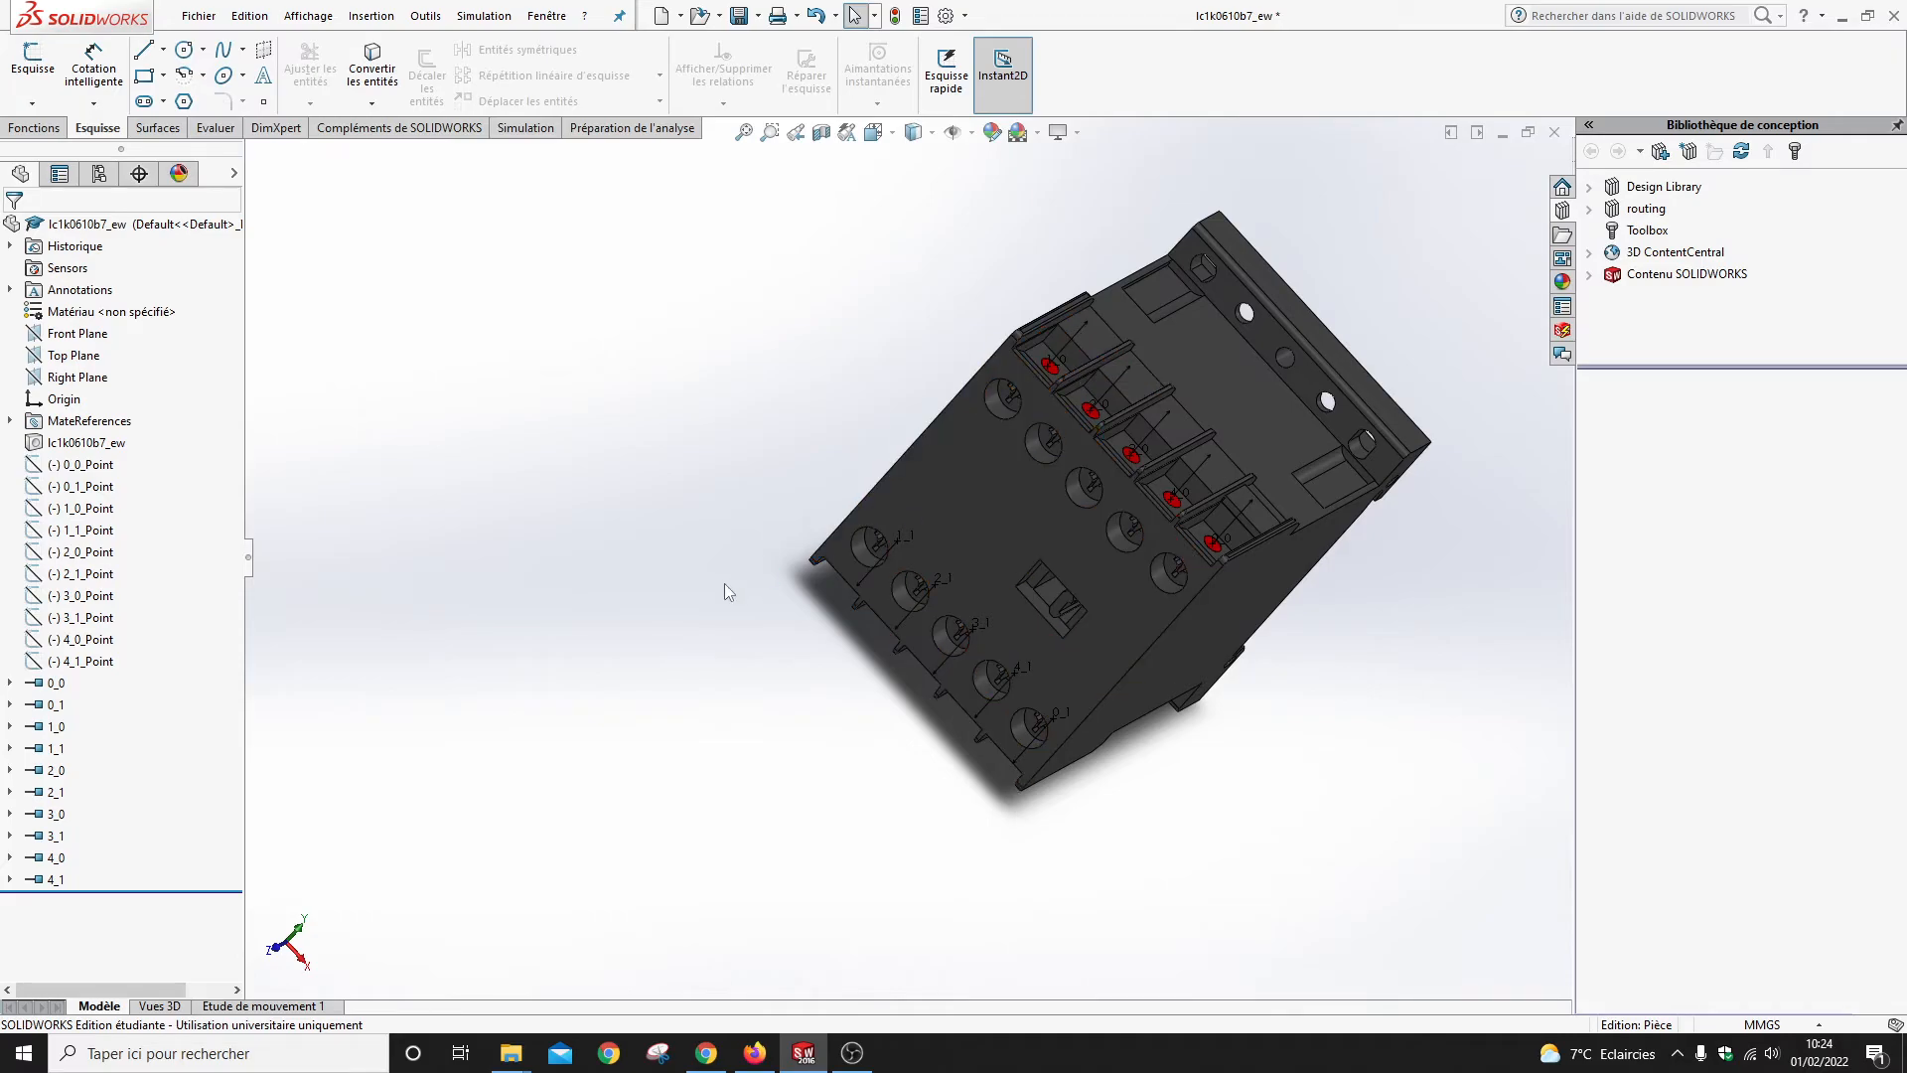
middle_drag(660, 610, 707, 554)
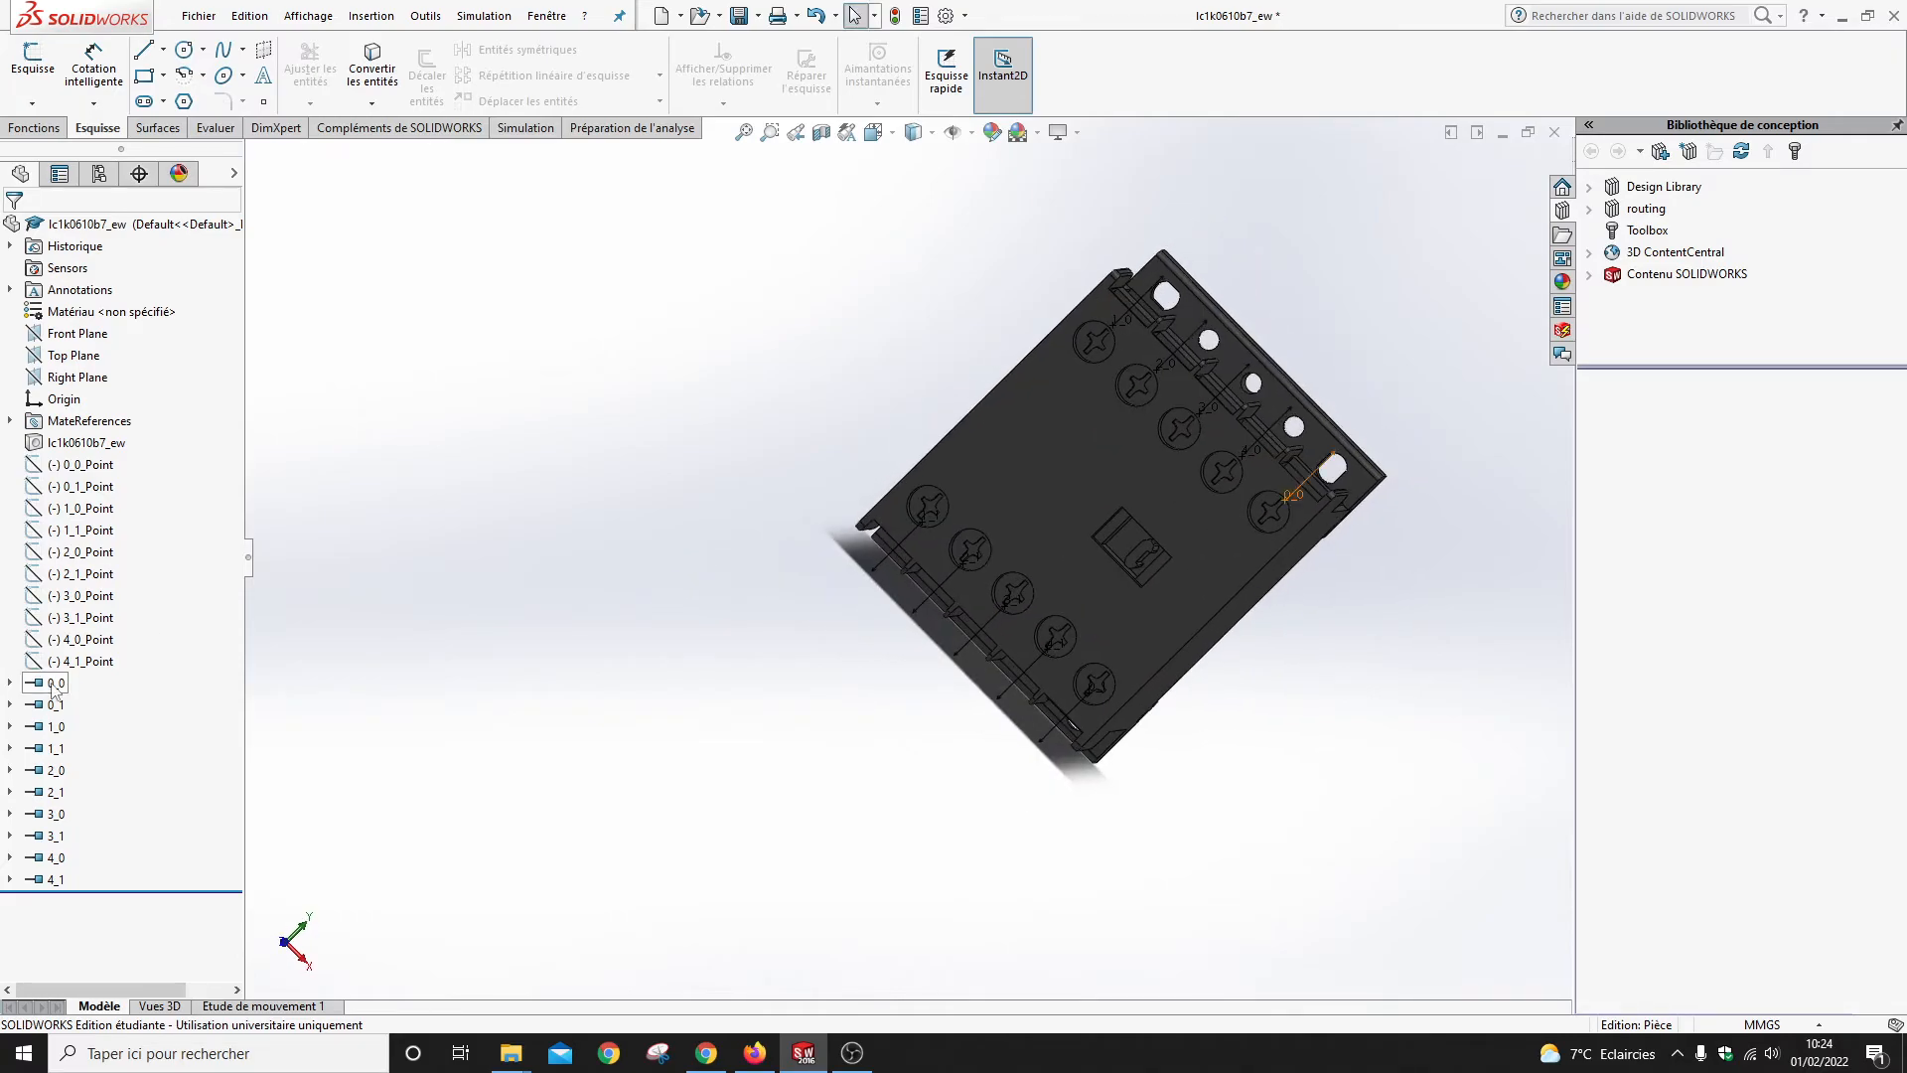
right_click(56, 682)
click(65, 629)
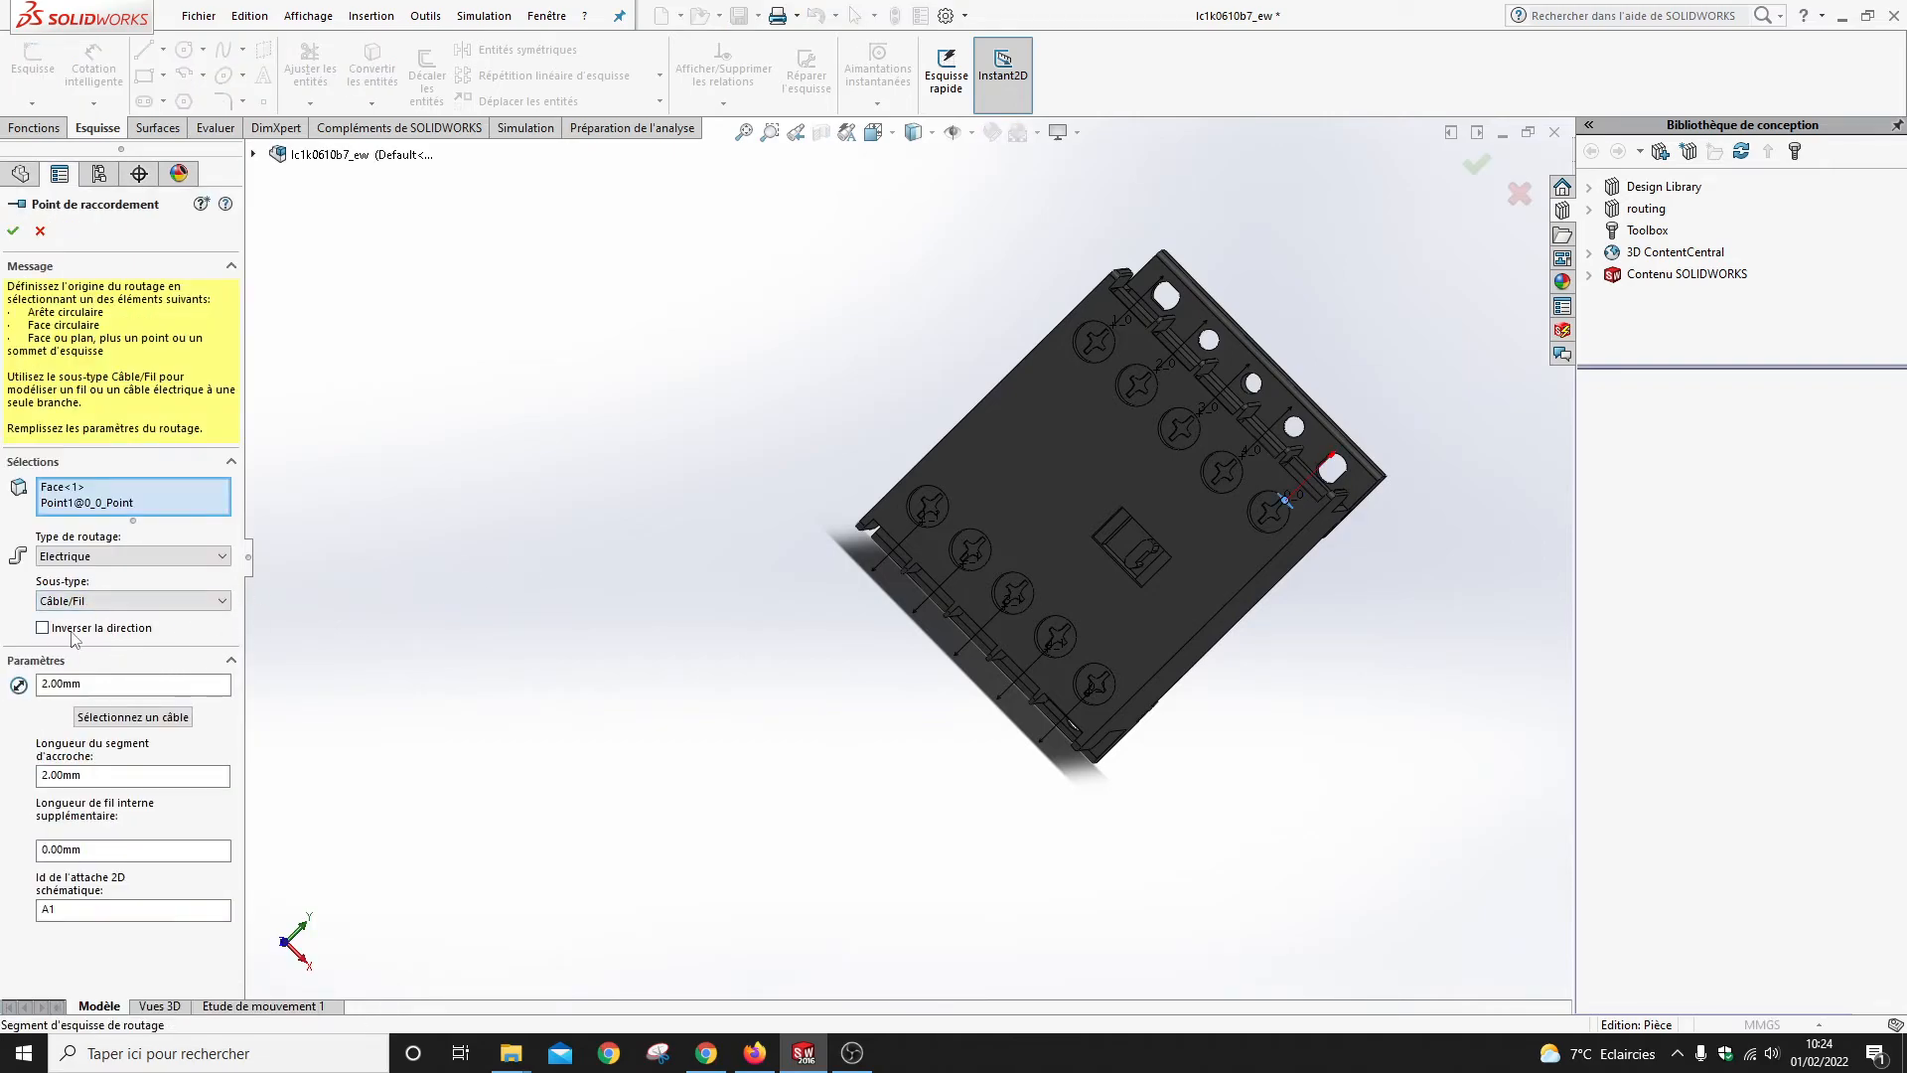
click(43, 628)
middle_drag(660, 614, 544, 662)
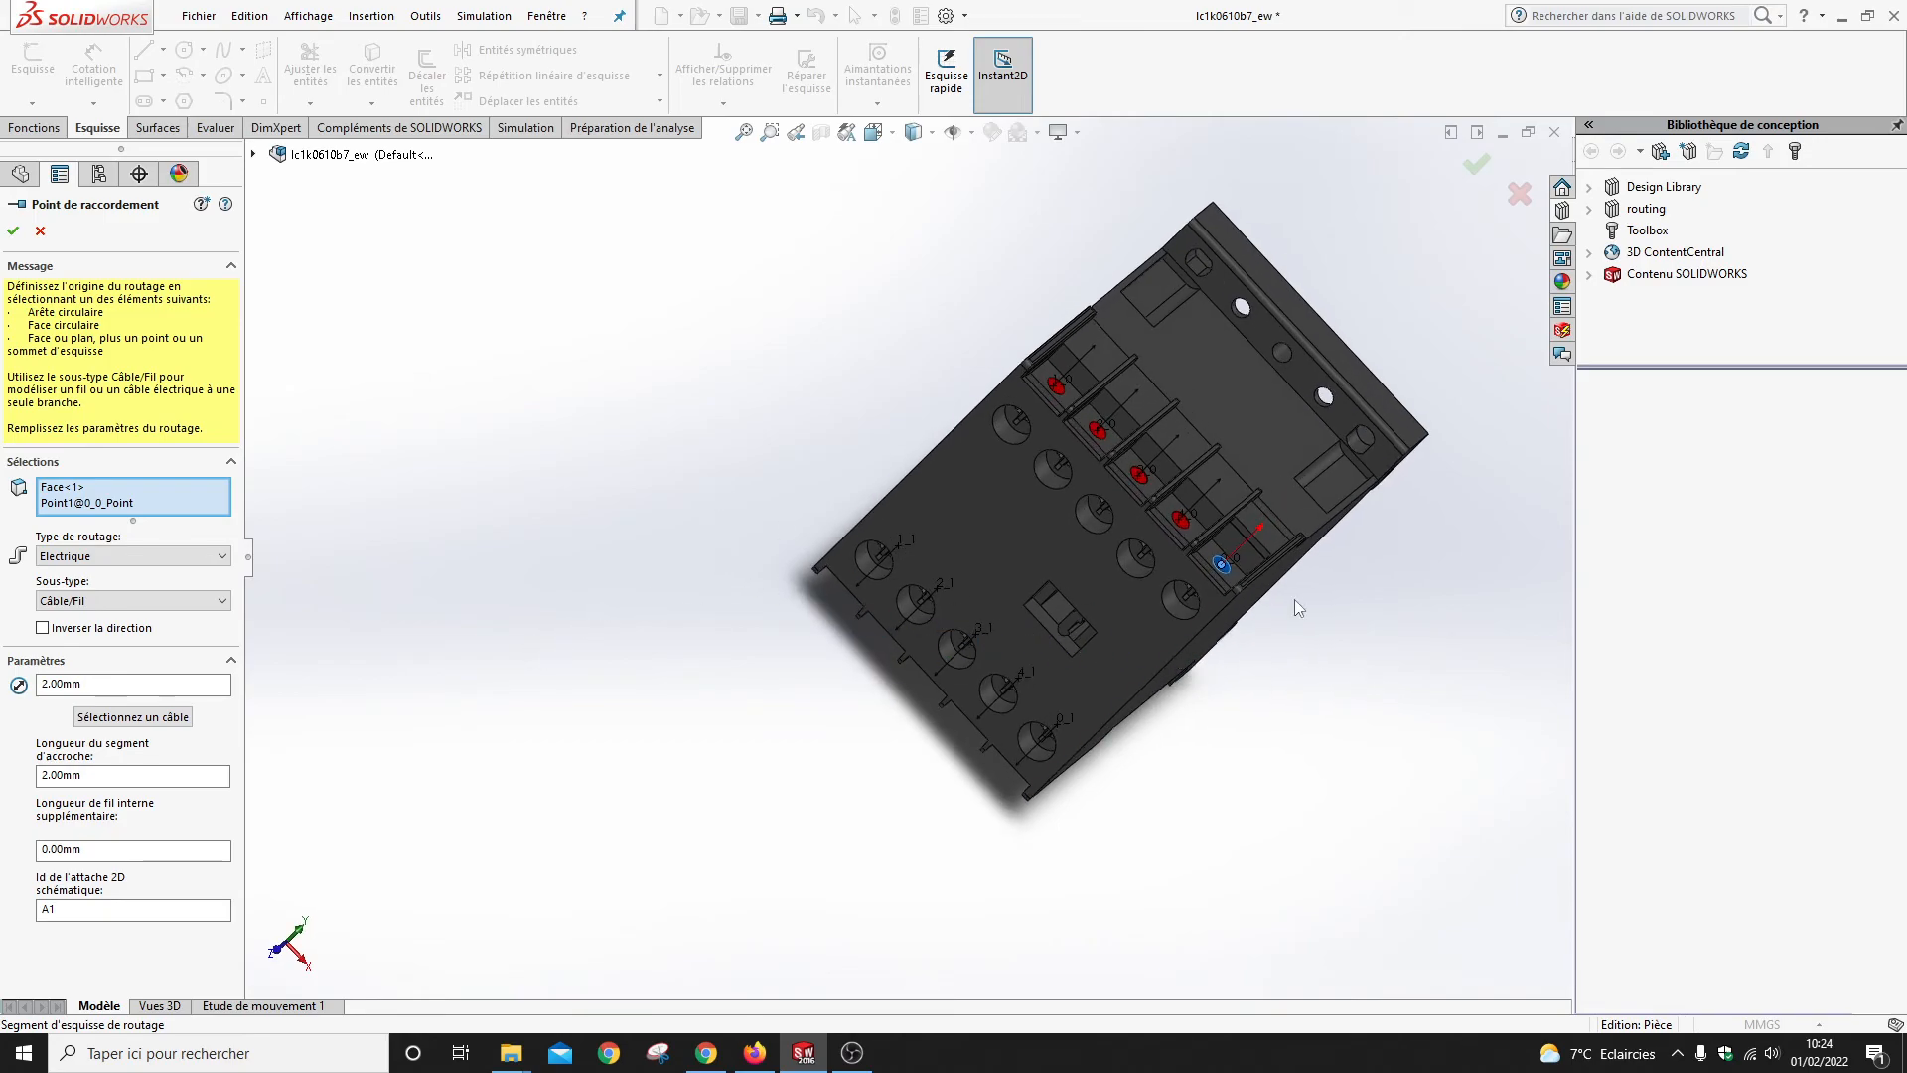
click(25, 236)
middle_drag(727, 668, 733, 562)
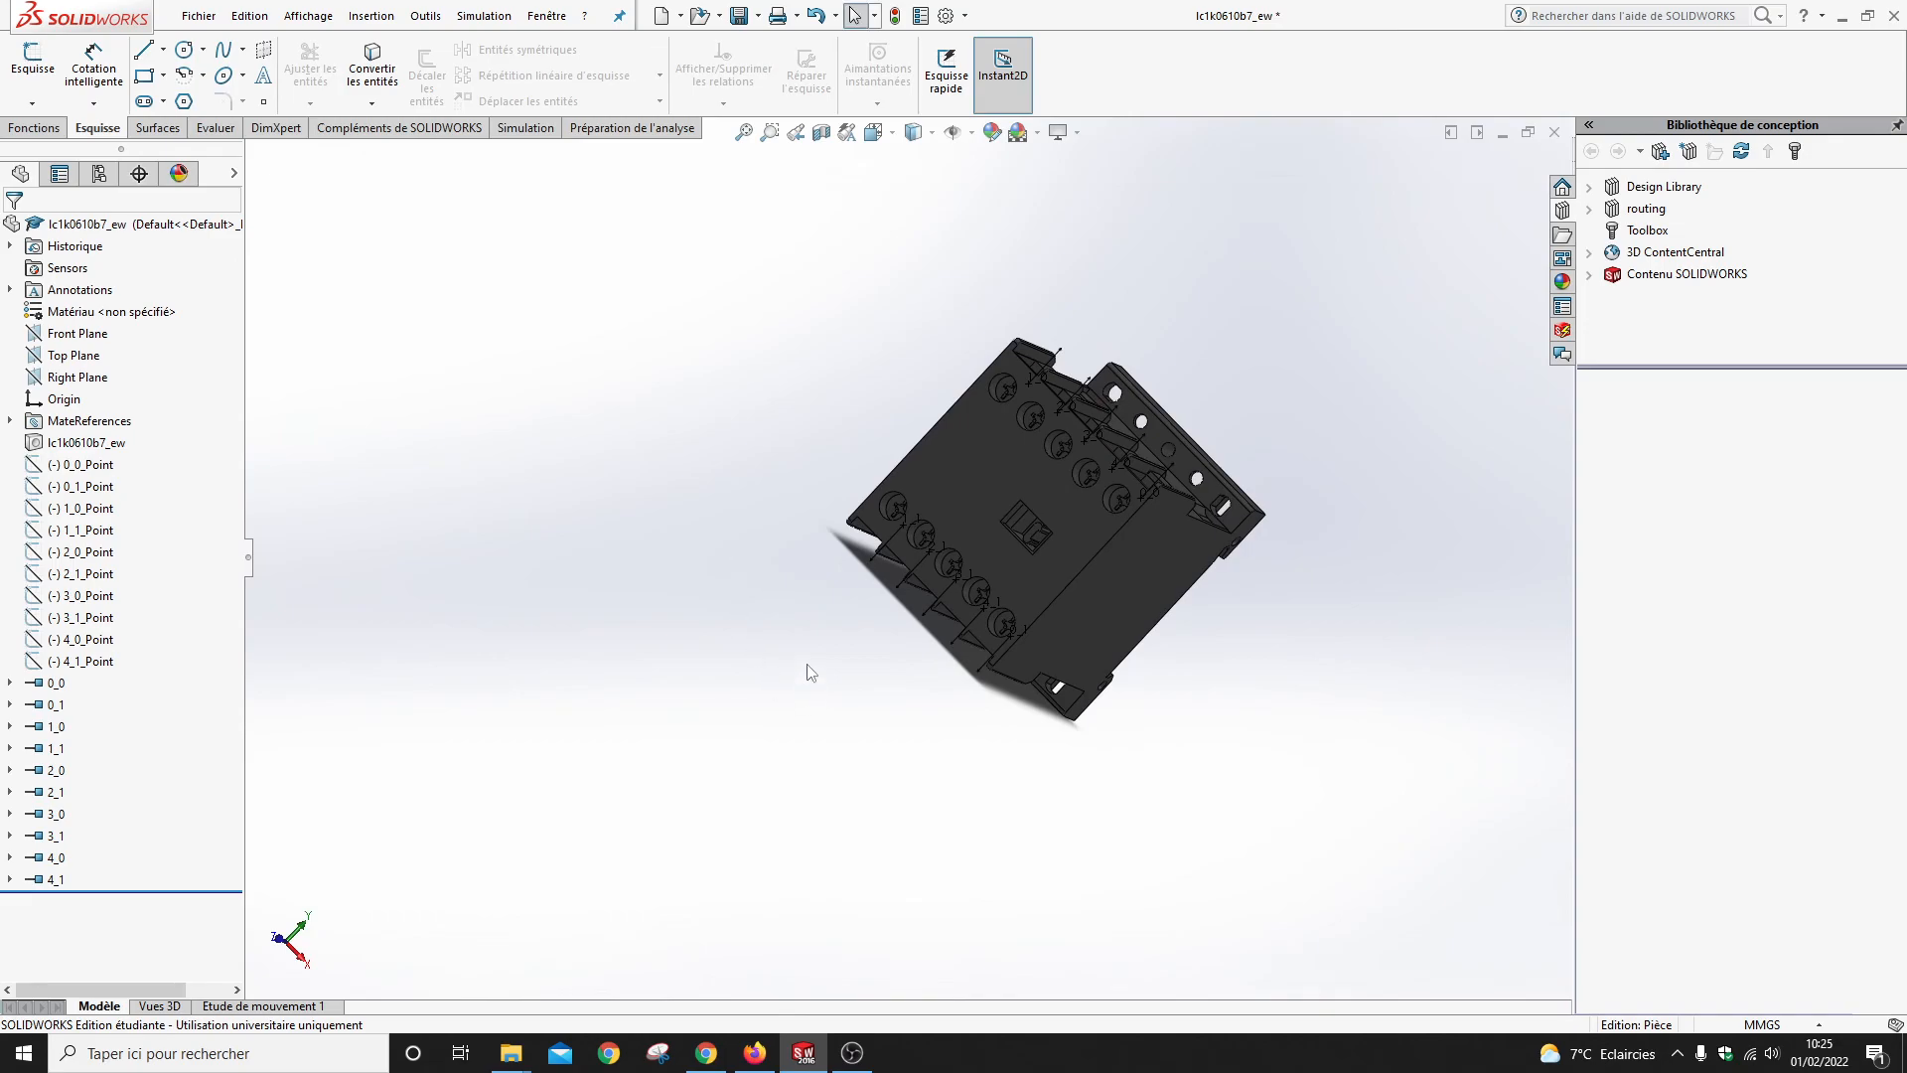